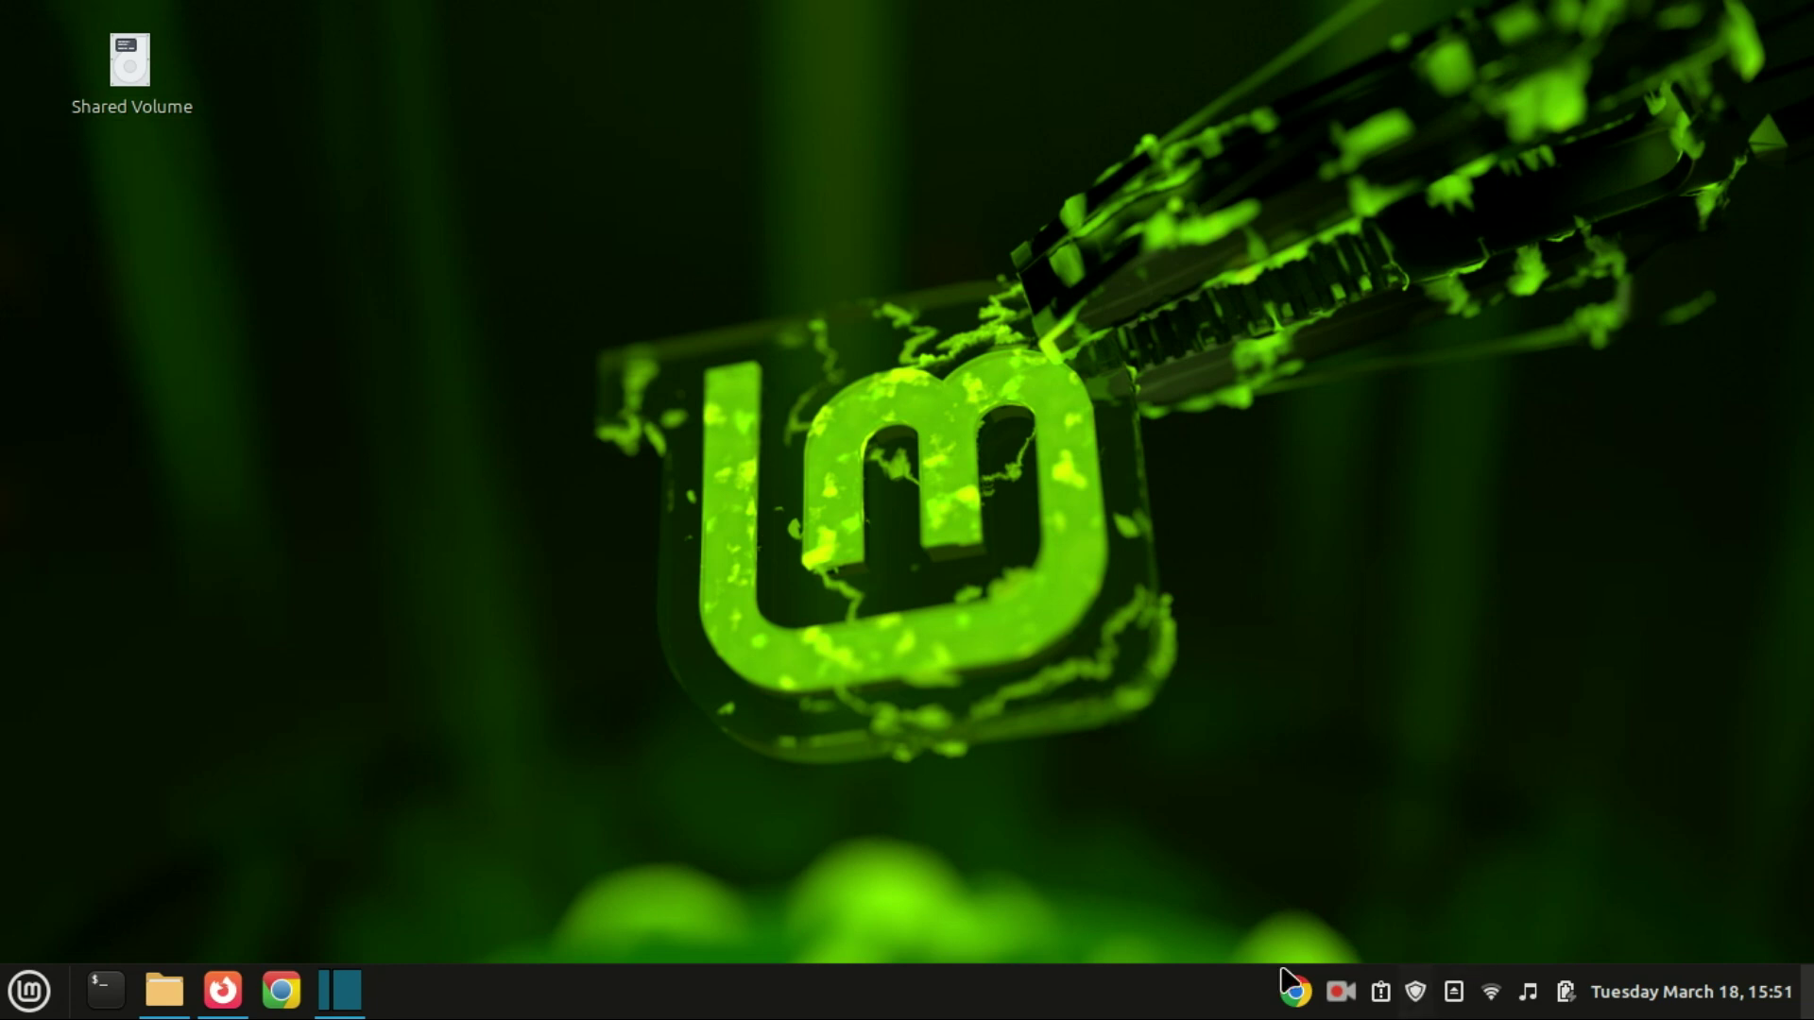
- Refresh the list of available system updates in Update Manager, and close it
left_click(1419, 988)
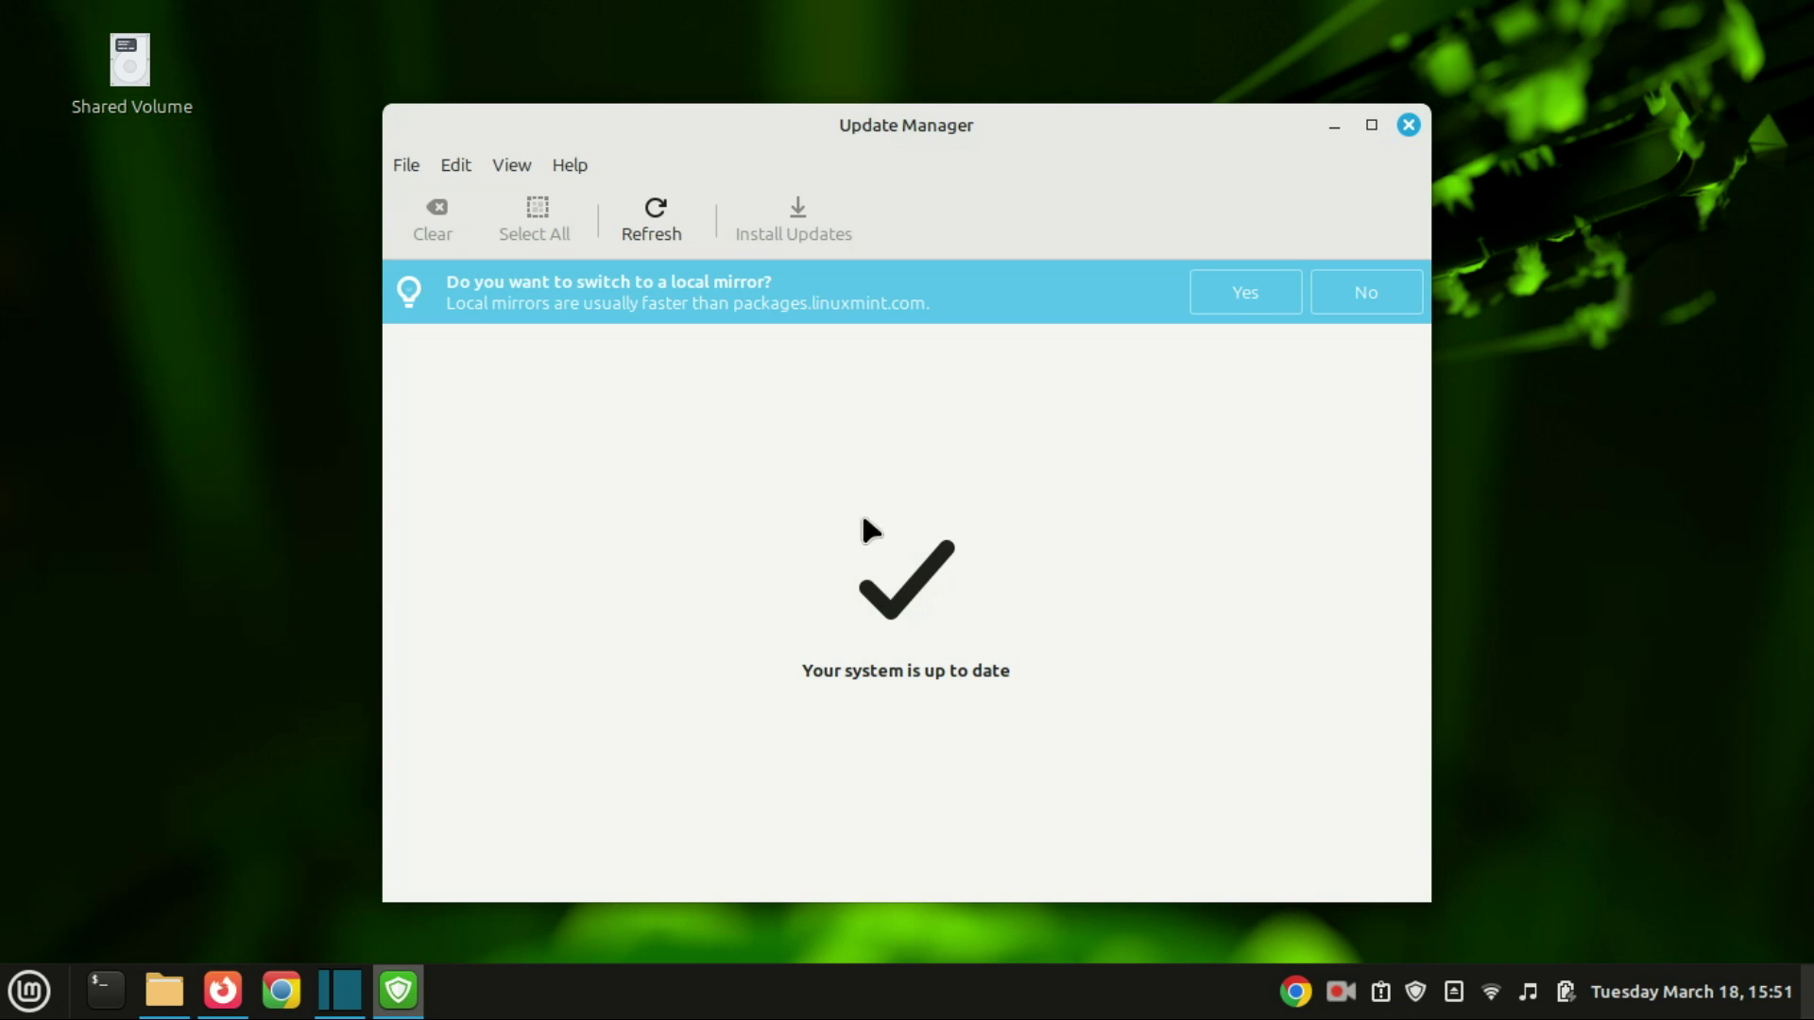
left_click(646, 223)
left_click(1407, 125)
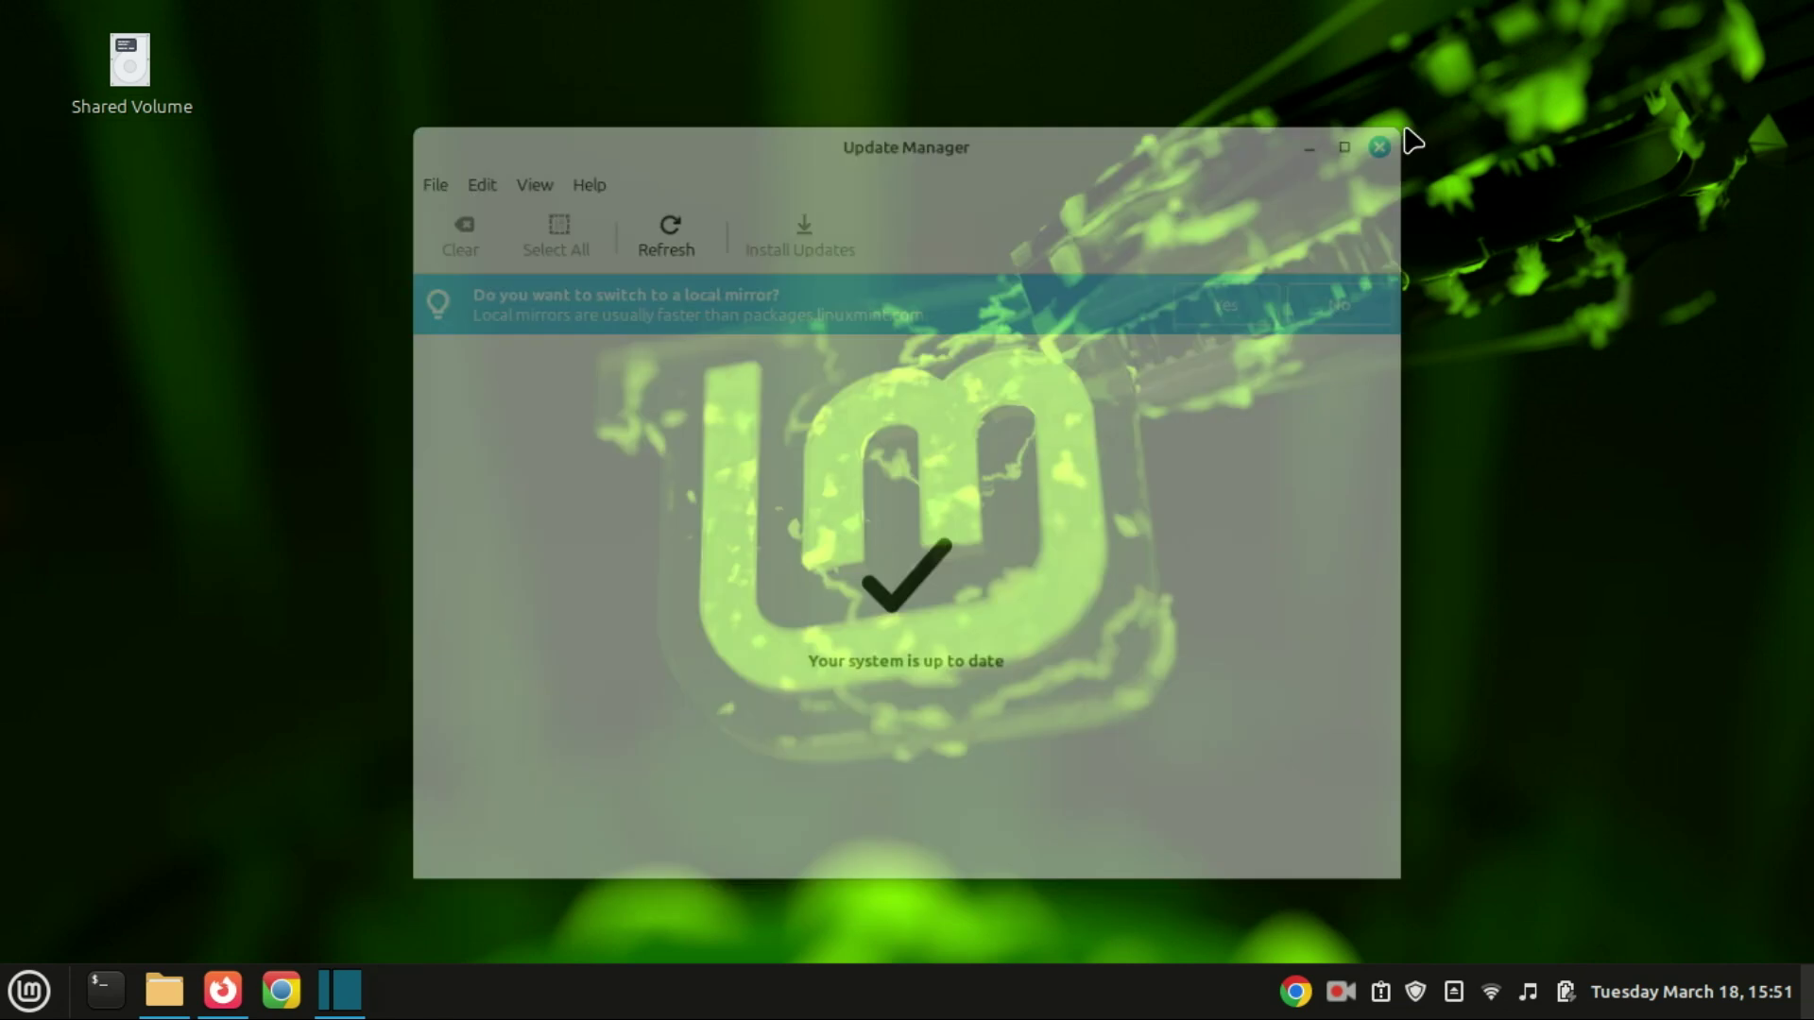
- Run sudo apt update in a maximized terminal, authenticating with the account password
left_click(107, 1001)
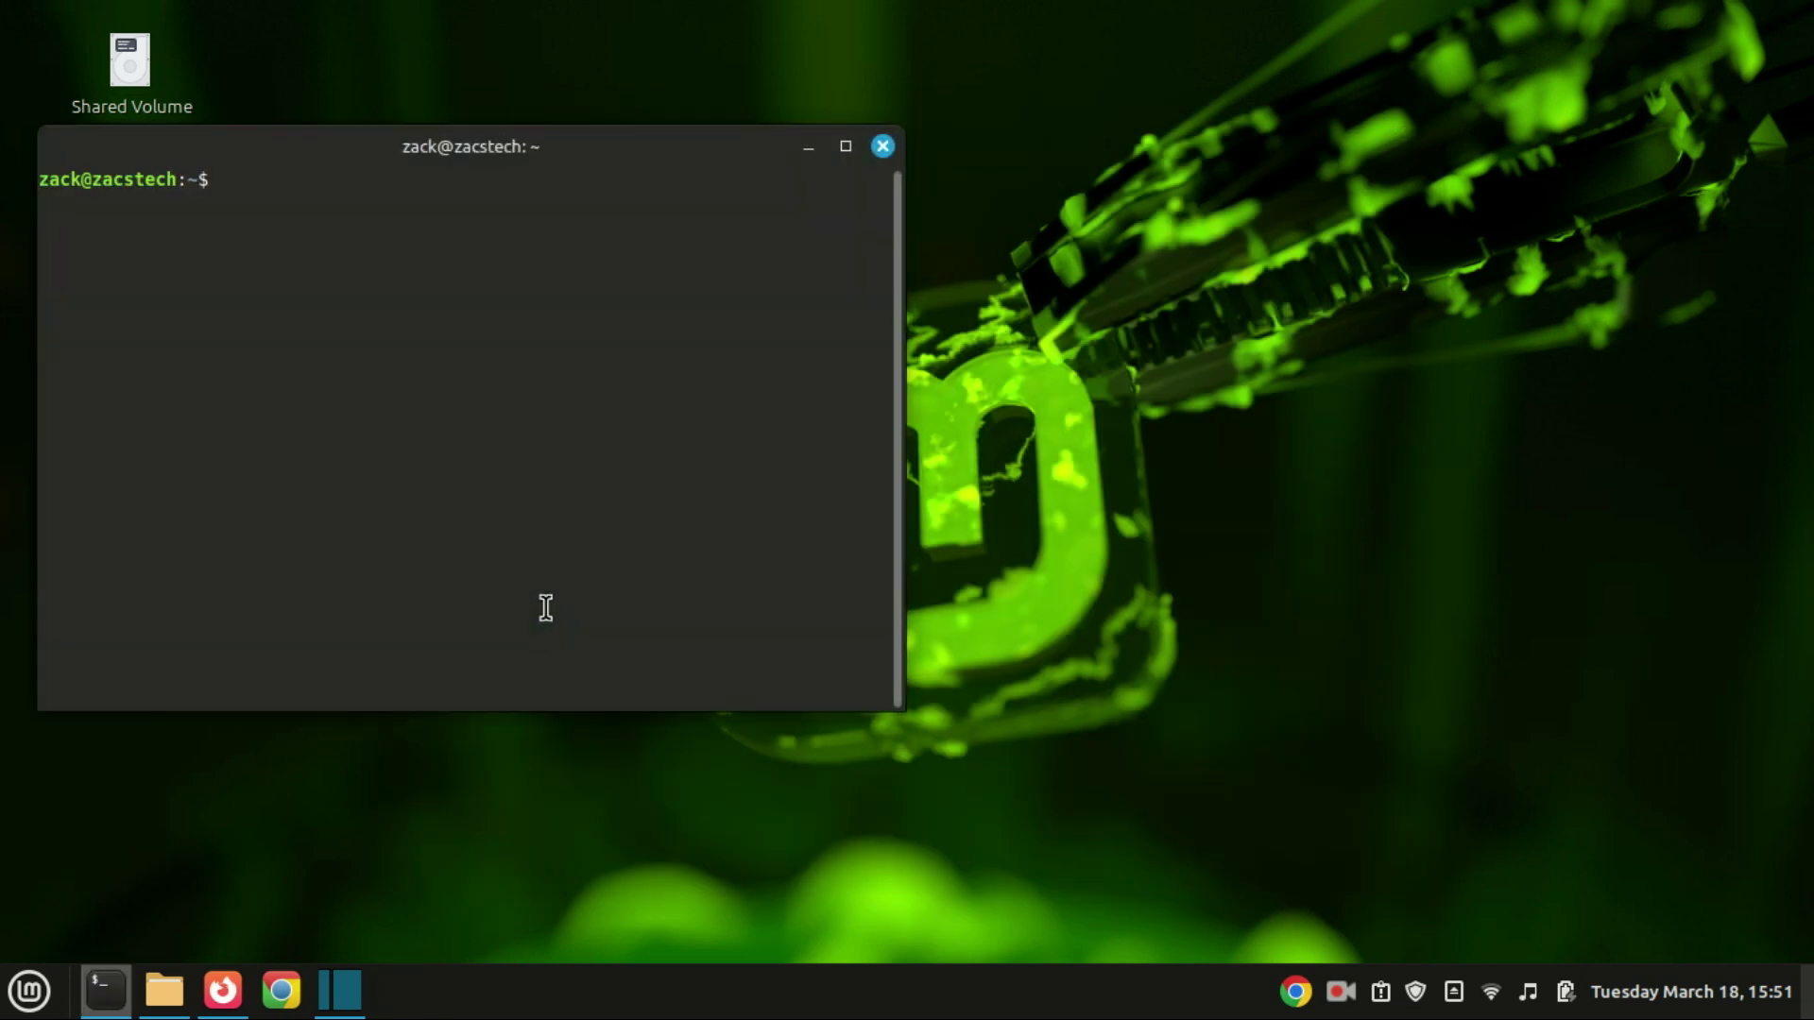
left_click(846, 146)
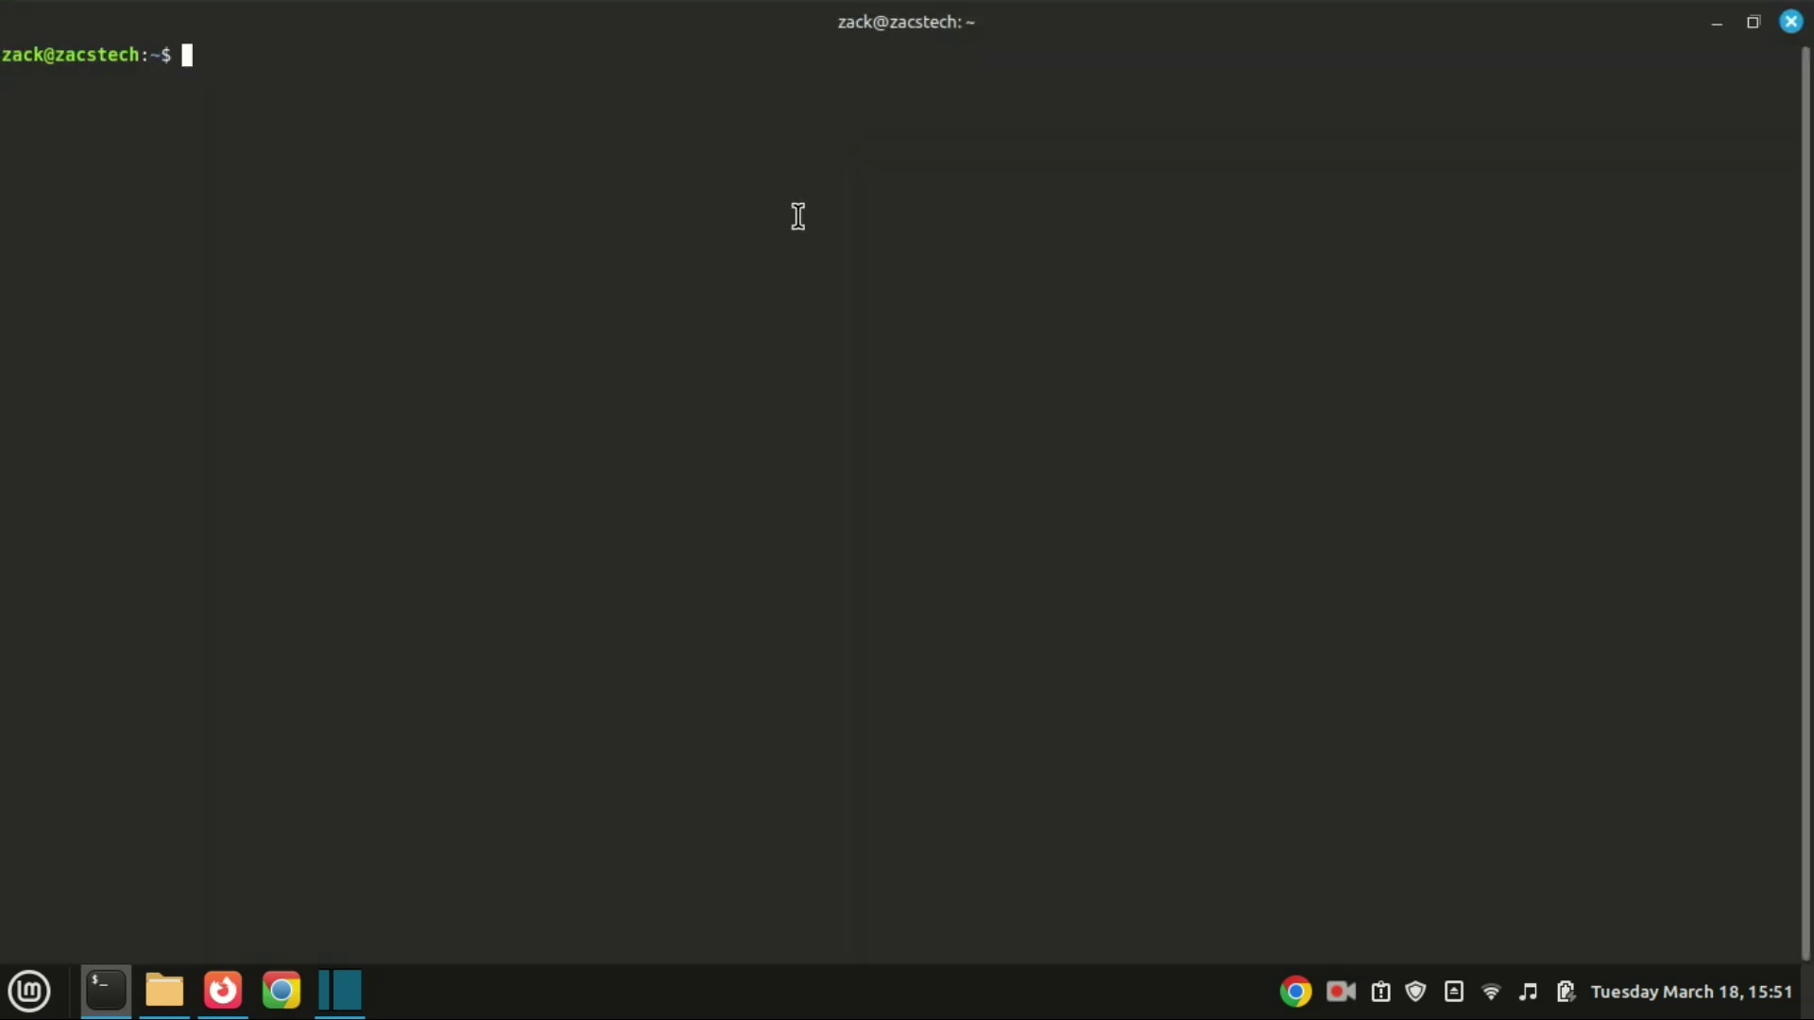
type("sudo apt update")
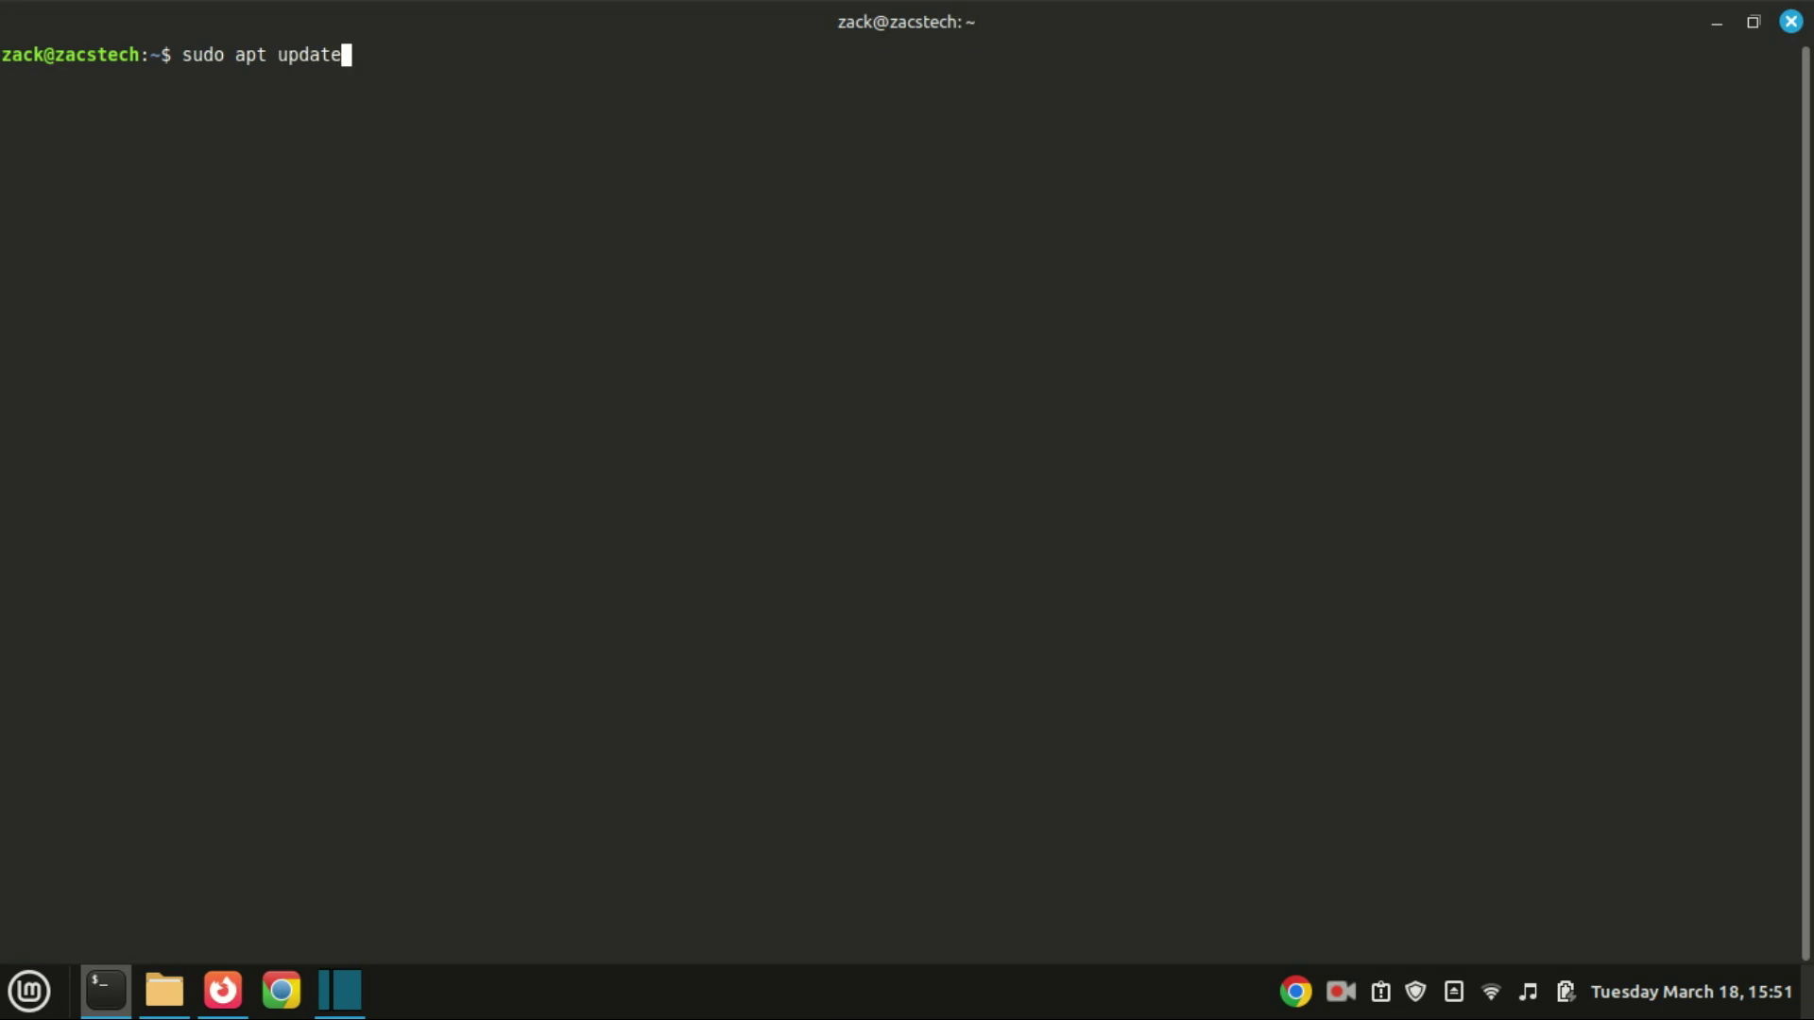
key("Return")
type("********")
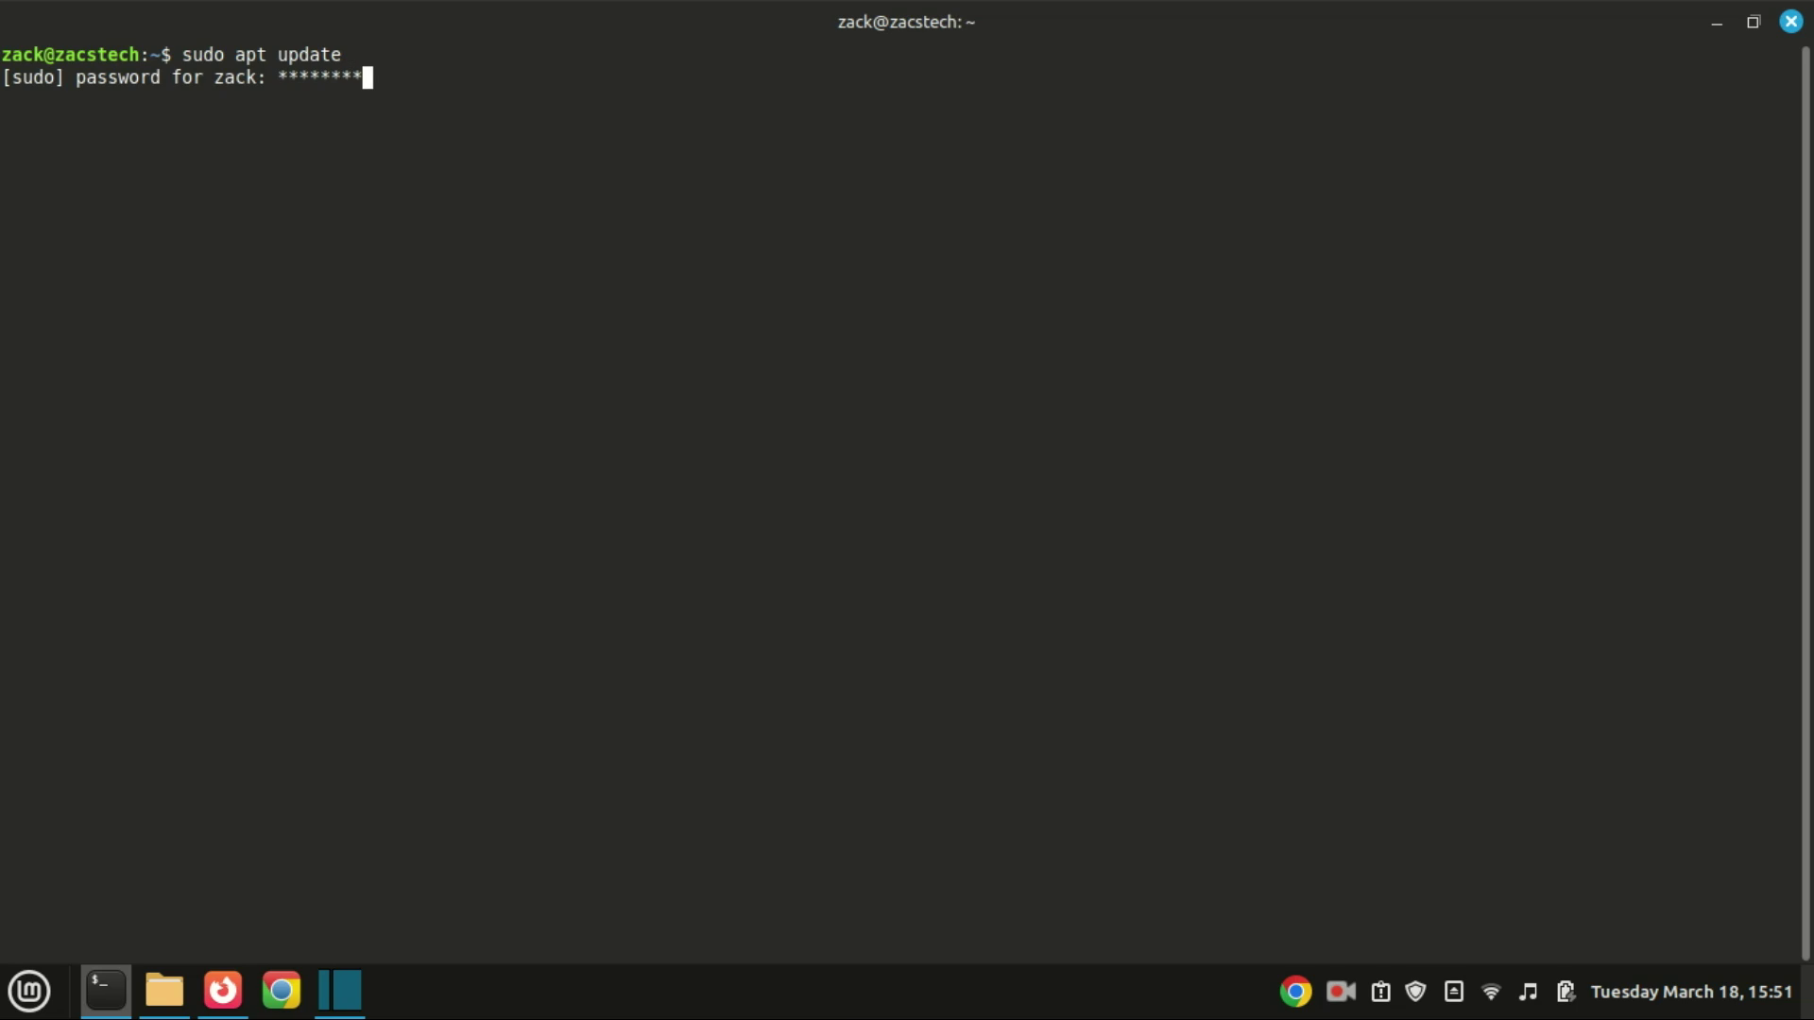
type("*")
key("Return")
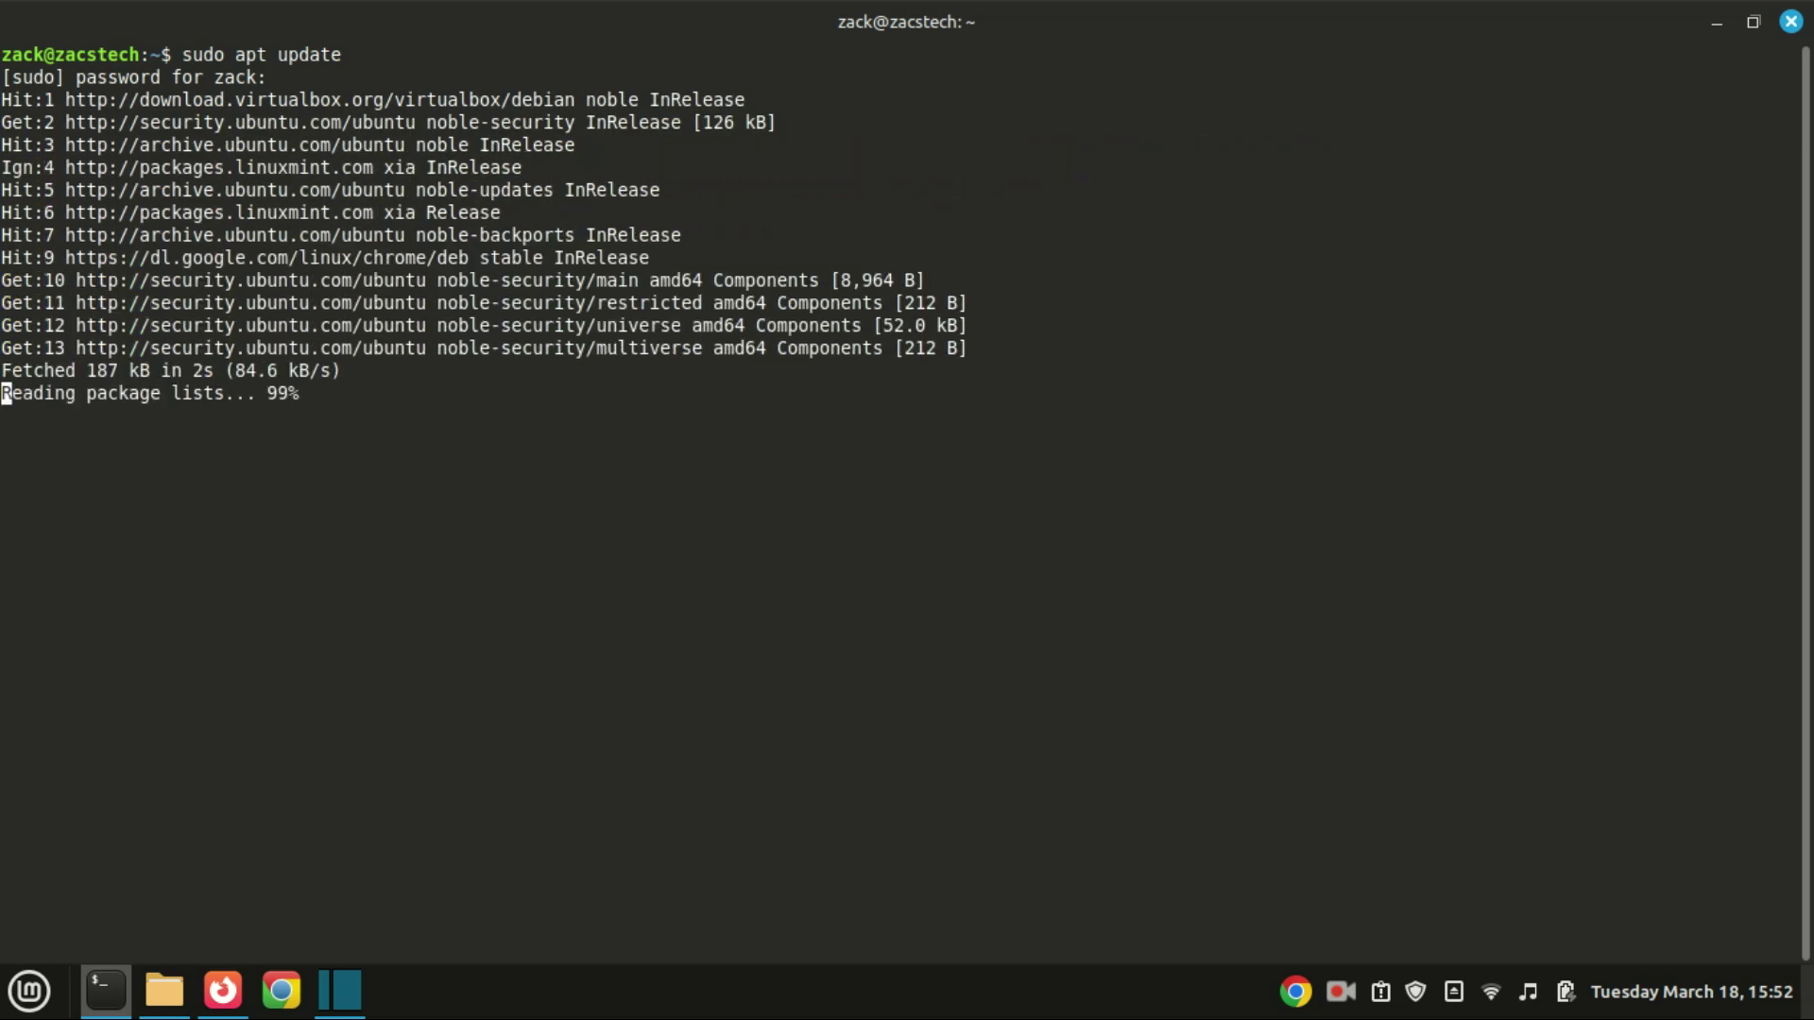
- Upgrade the installed packages with sudo apt upgrade, and close the terminal
type("sudo apt upgrade")
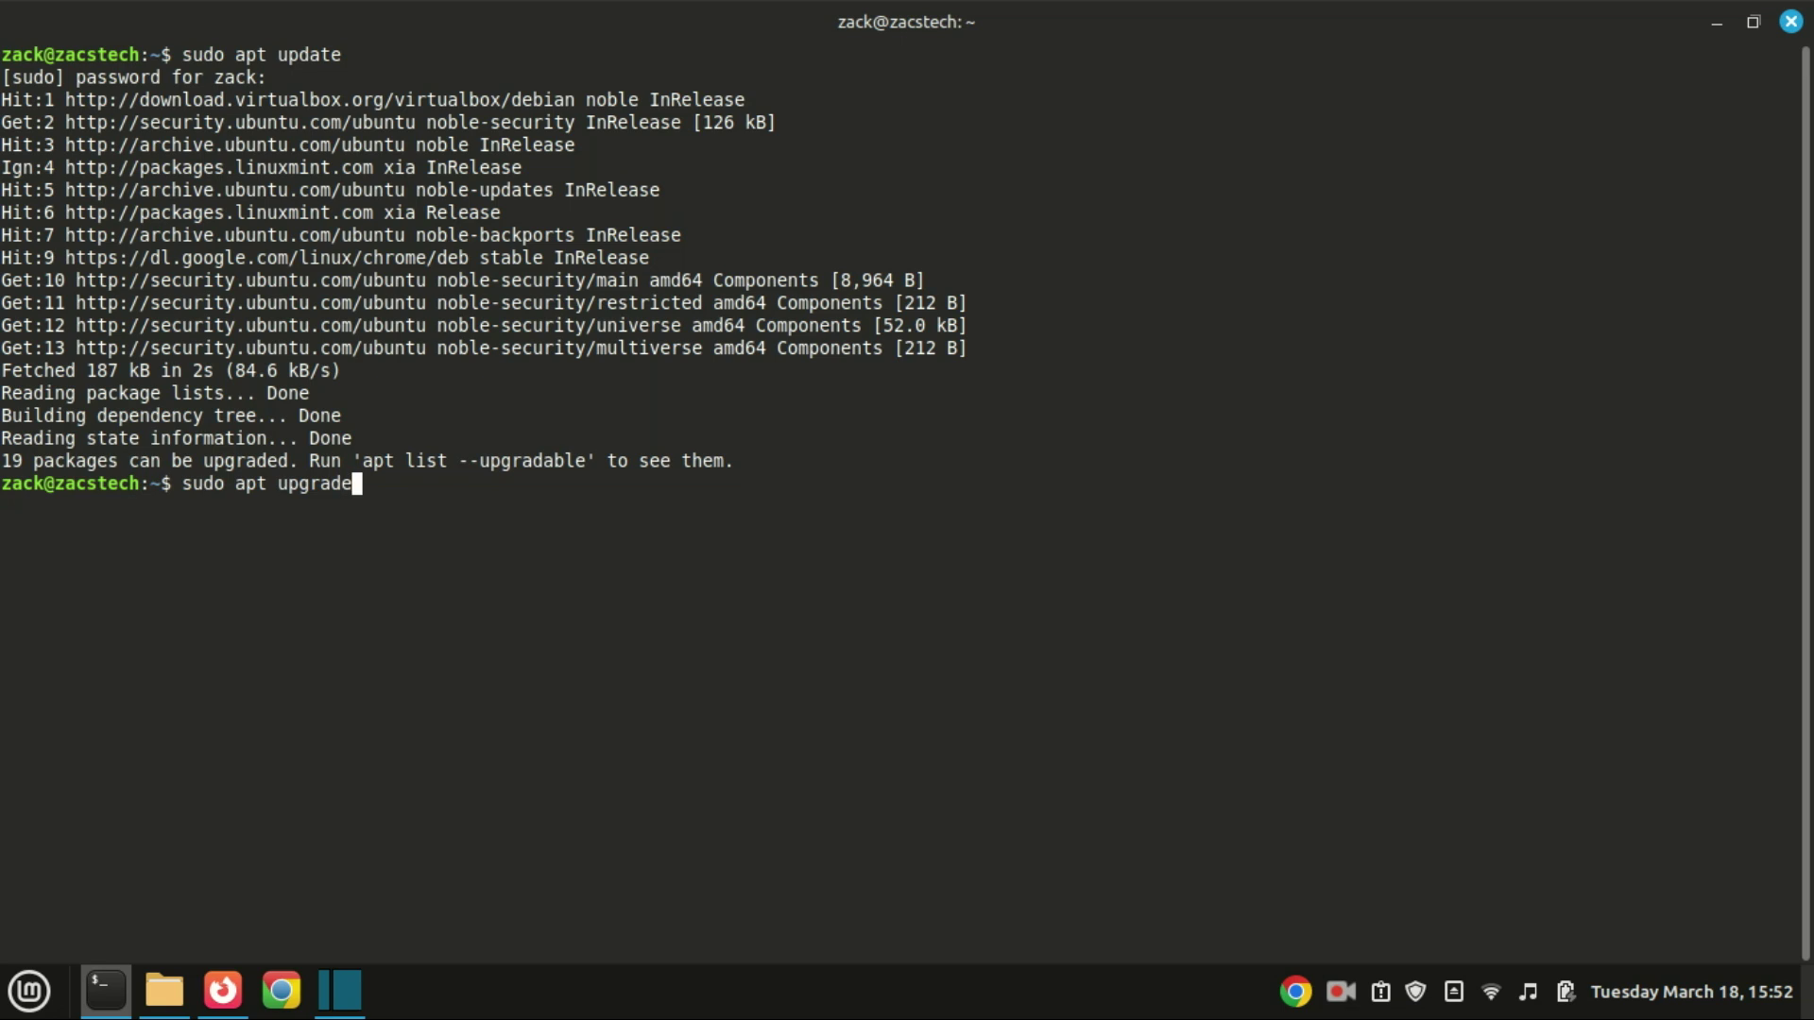
key("Return")
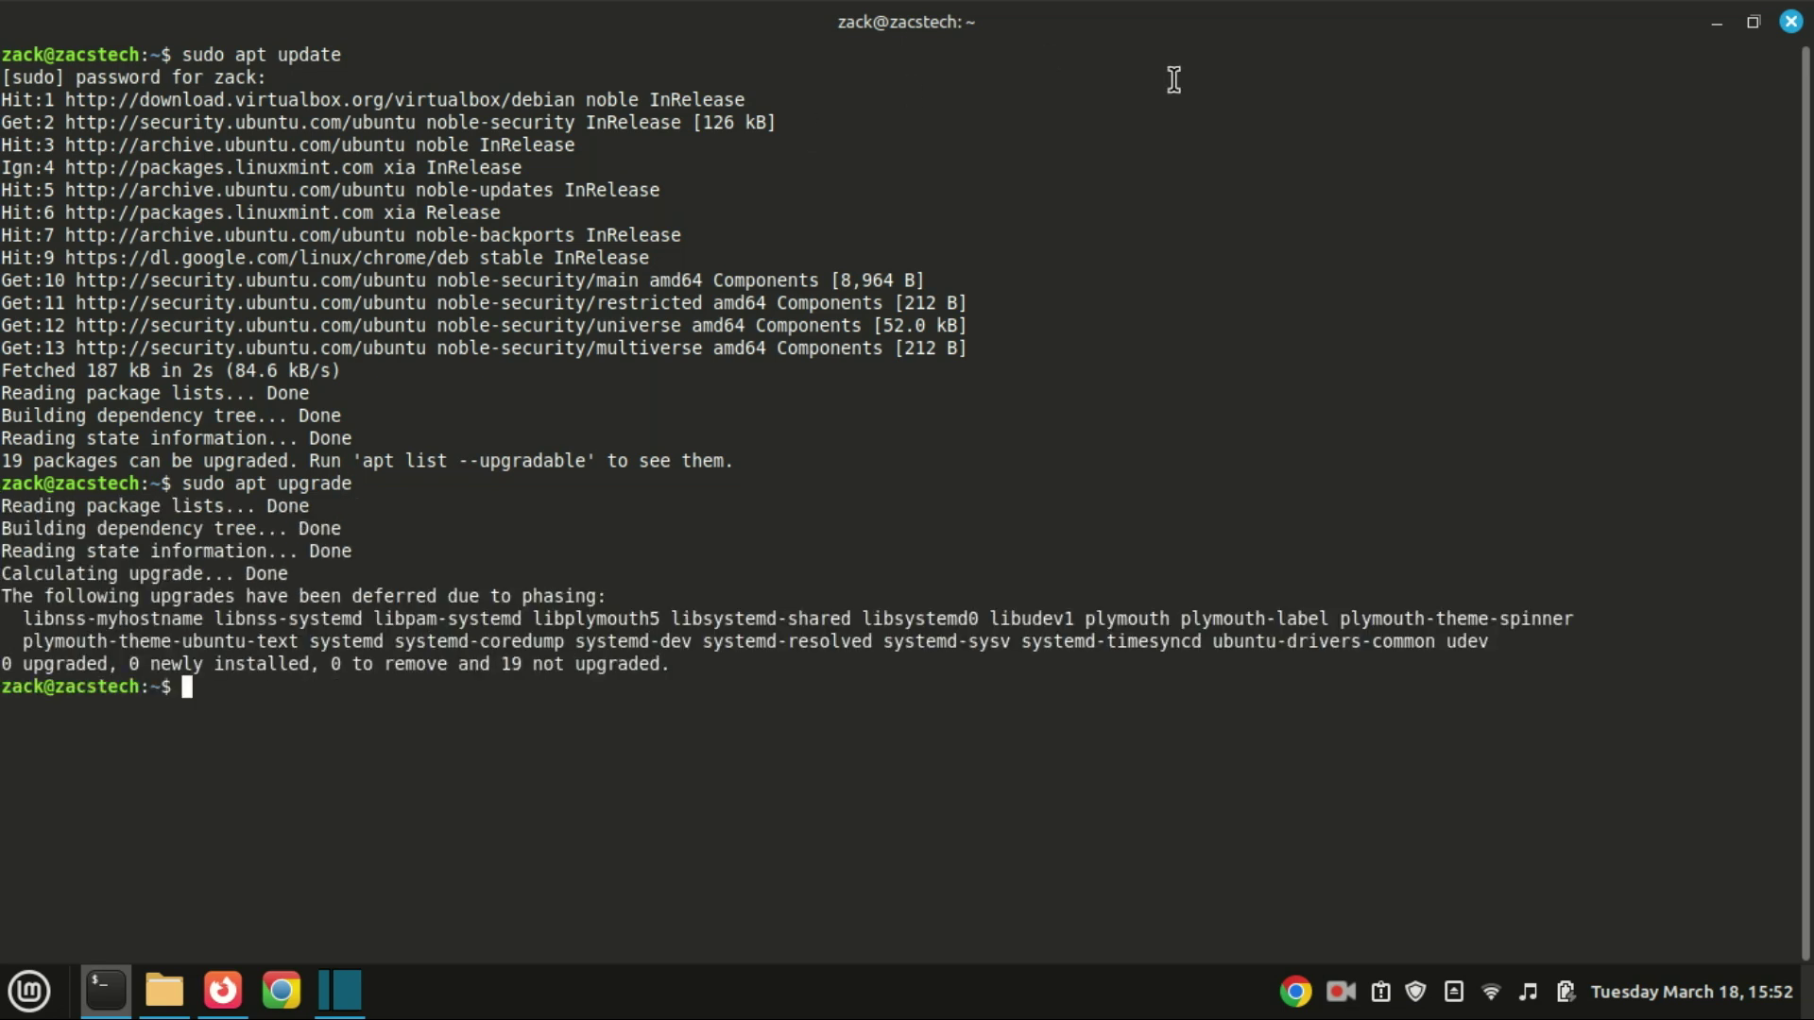
left_click(1790, 21)
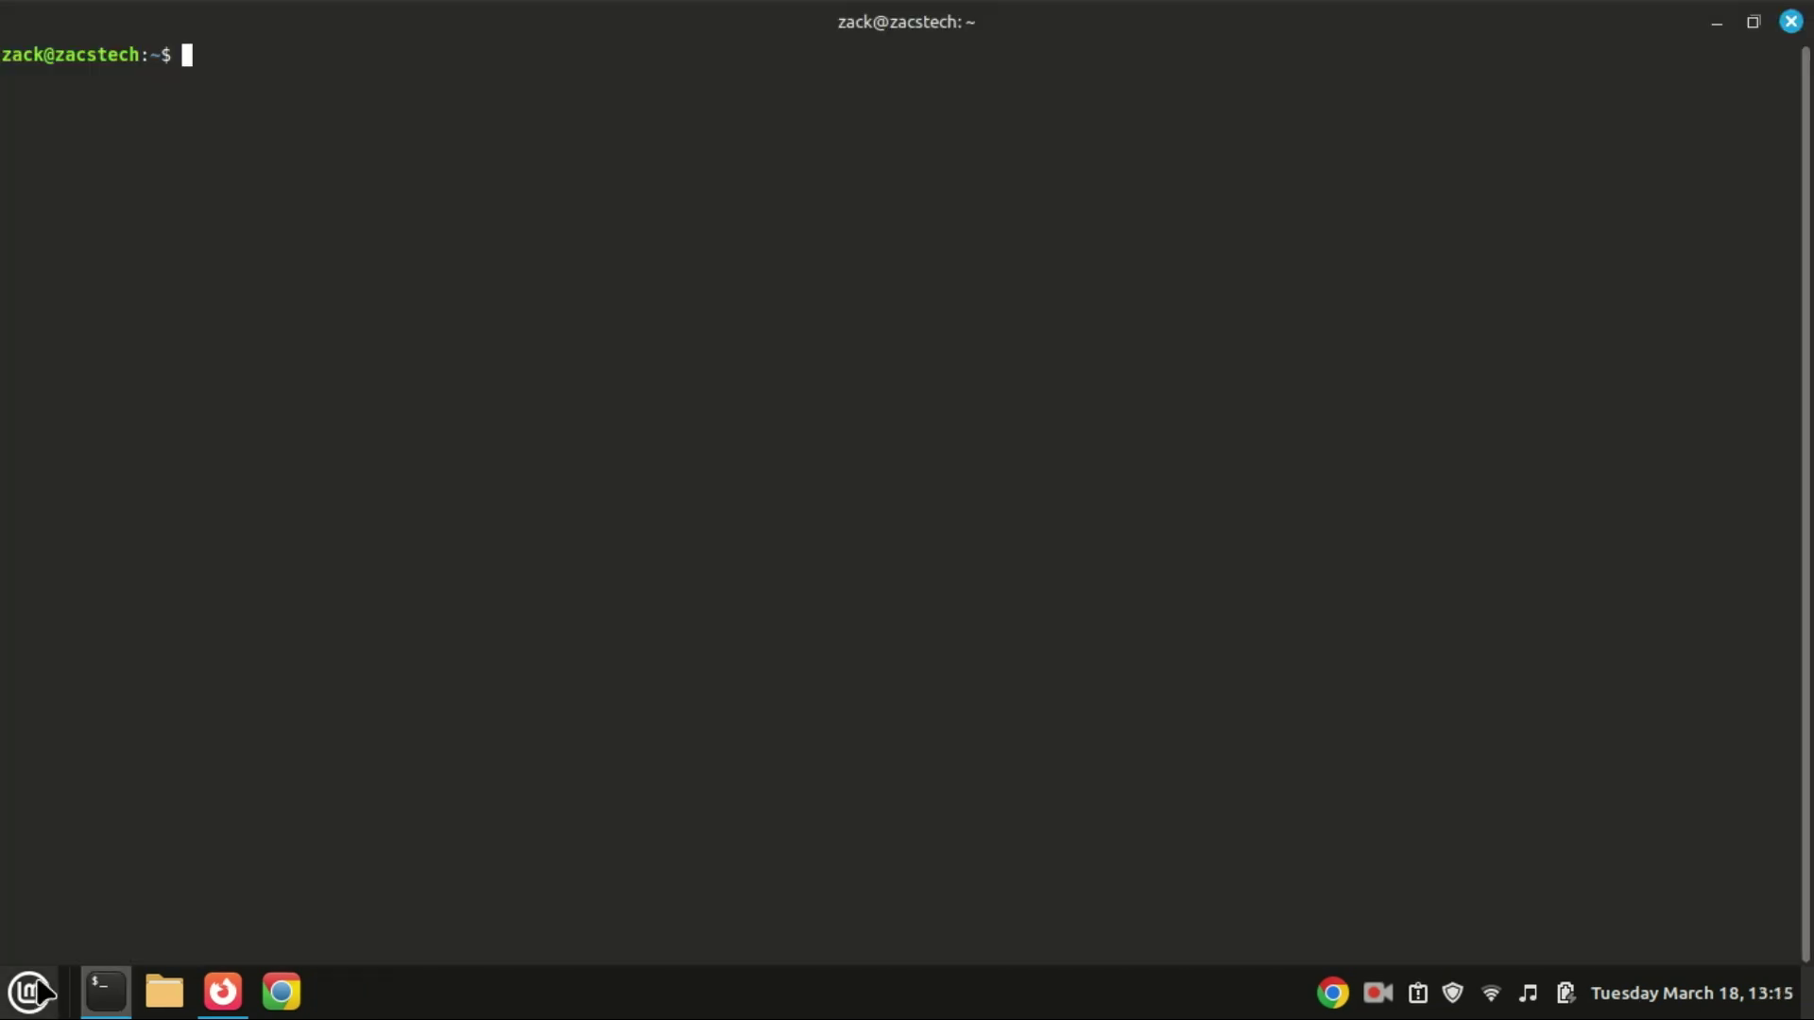
- Check in Driver Manager whether the computer needs additional or proprietary drivers, and close it
left_click(39, 987)
type("driver")
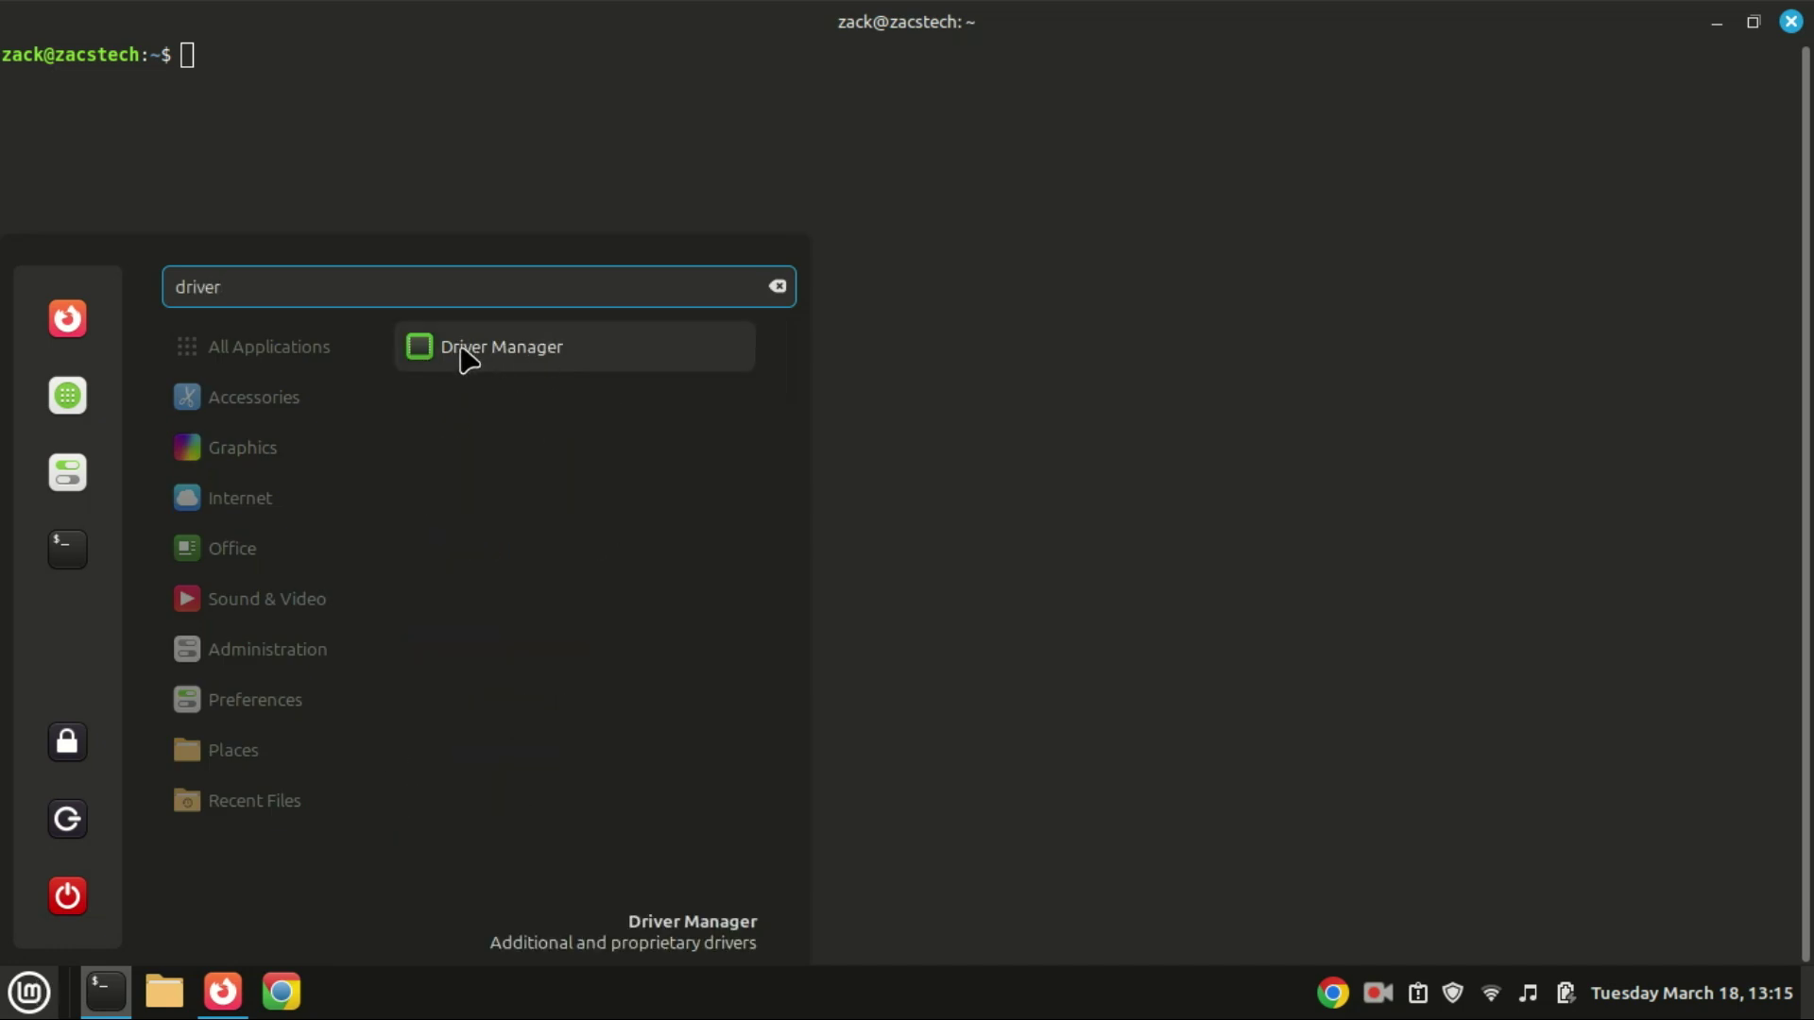
left_click(490, 358)
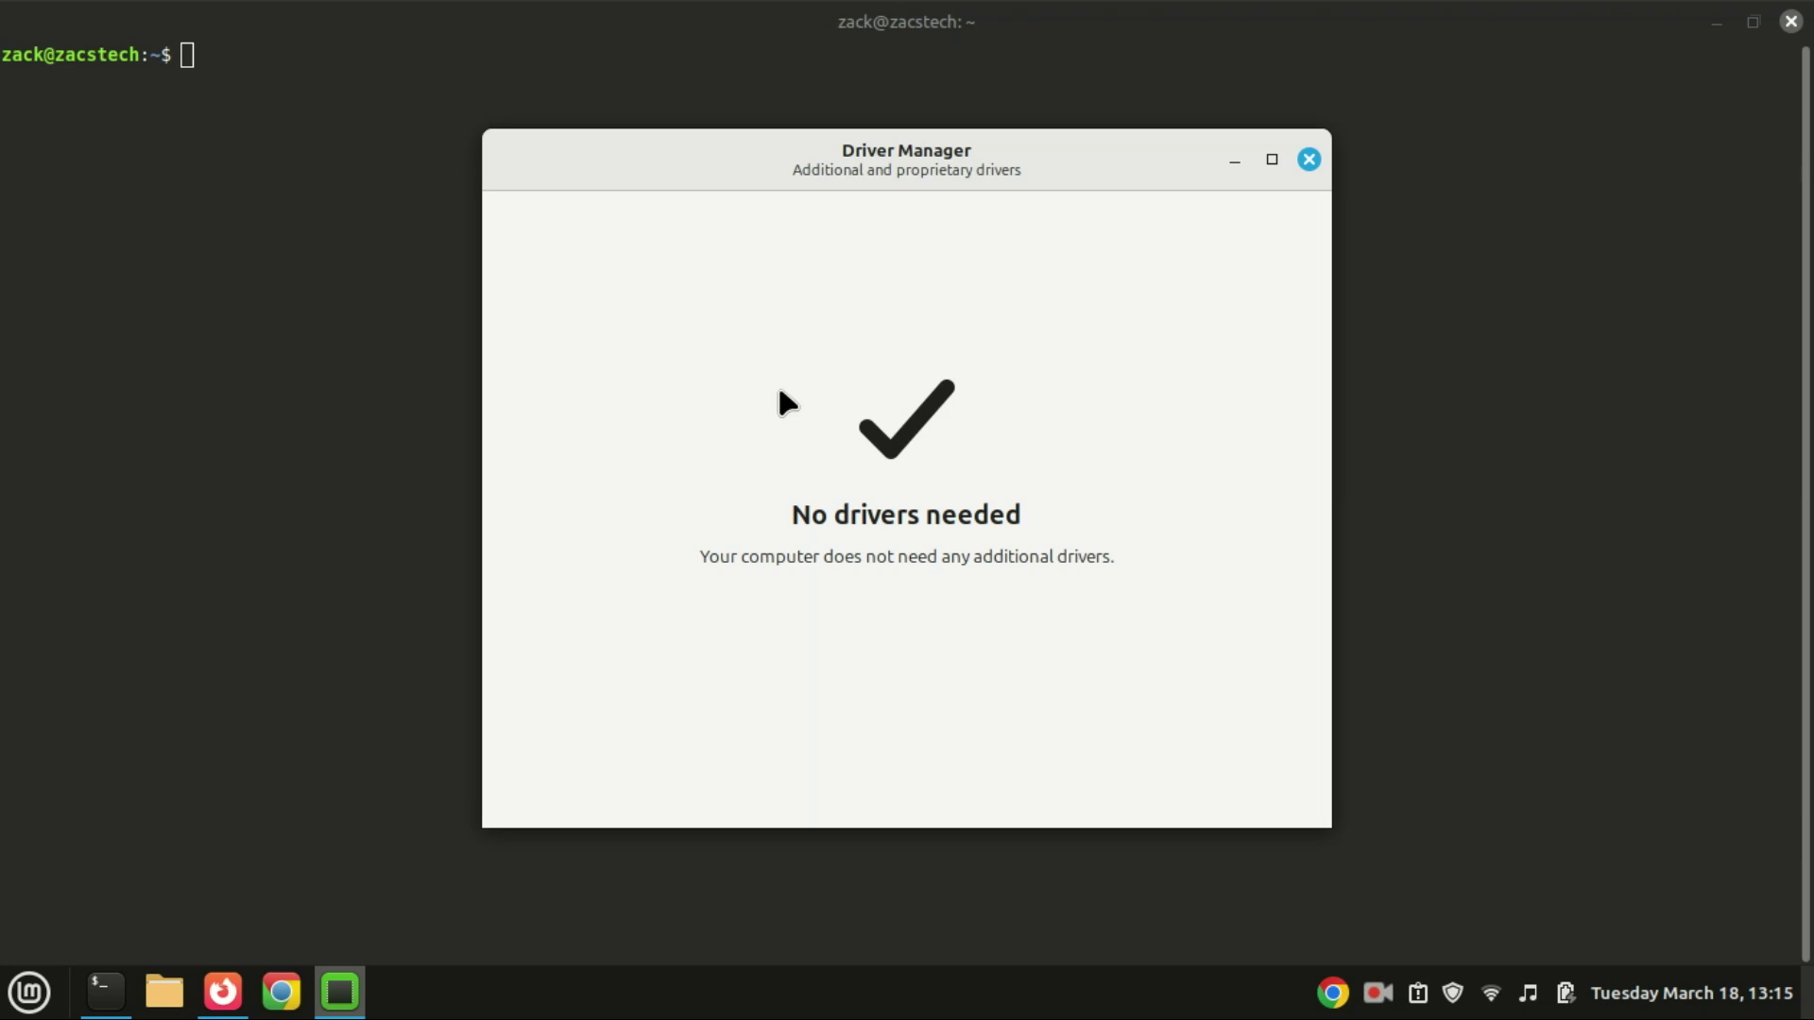
left_click(1308, 160)
- Disable SSH Key Agent and Blueman Applet in Startup Applications, closing the leftover terminal and the settings window
left_click(28, 994)
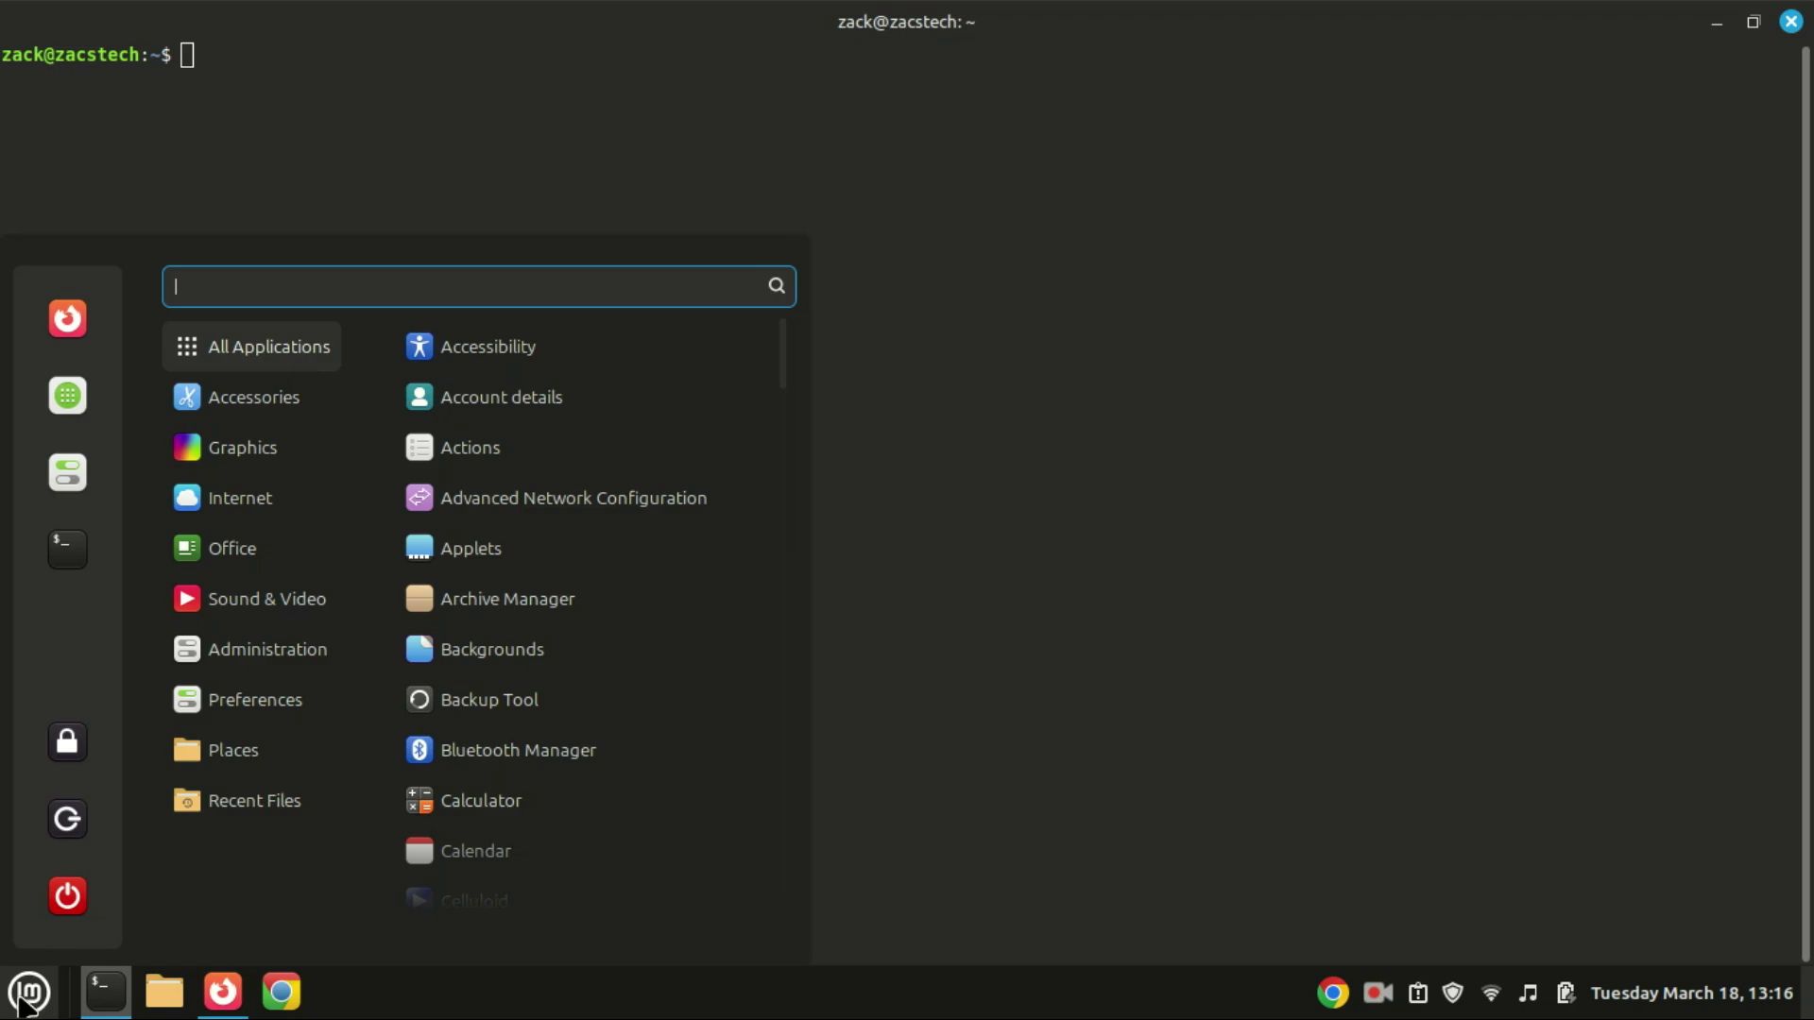
type("start")
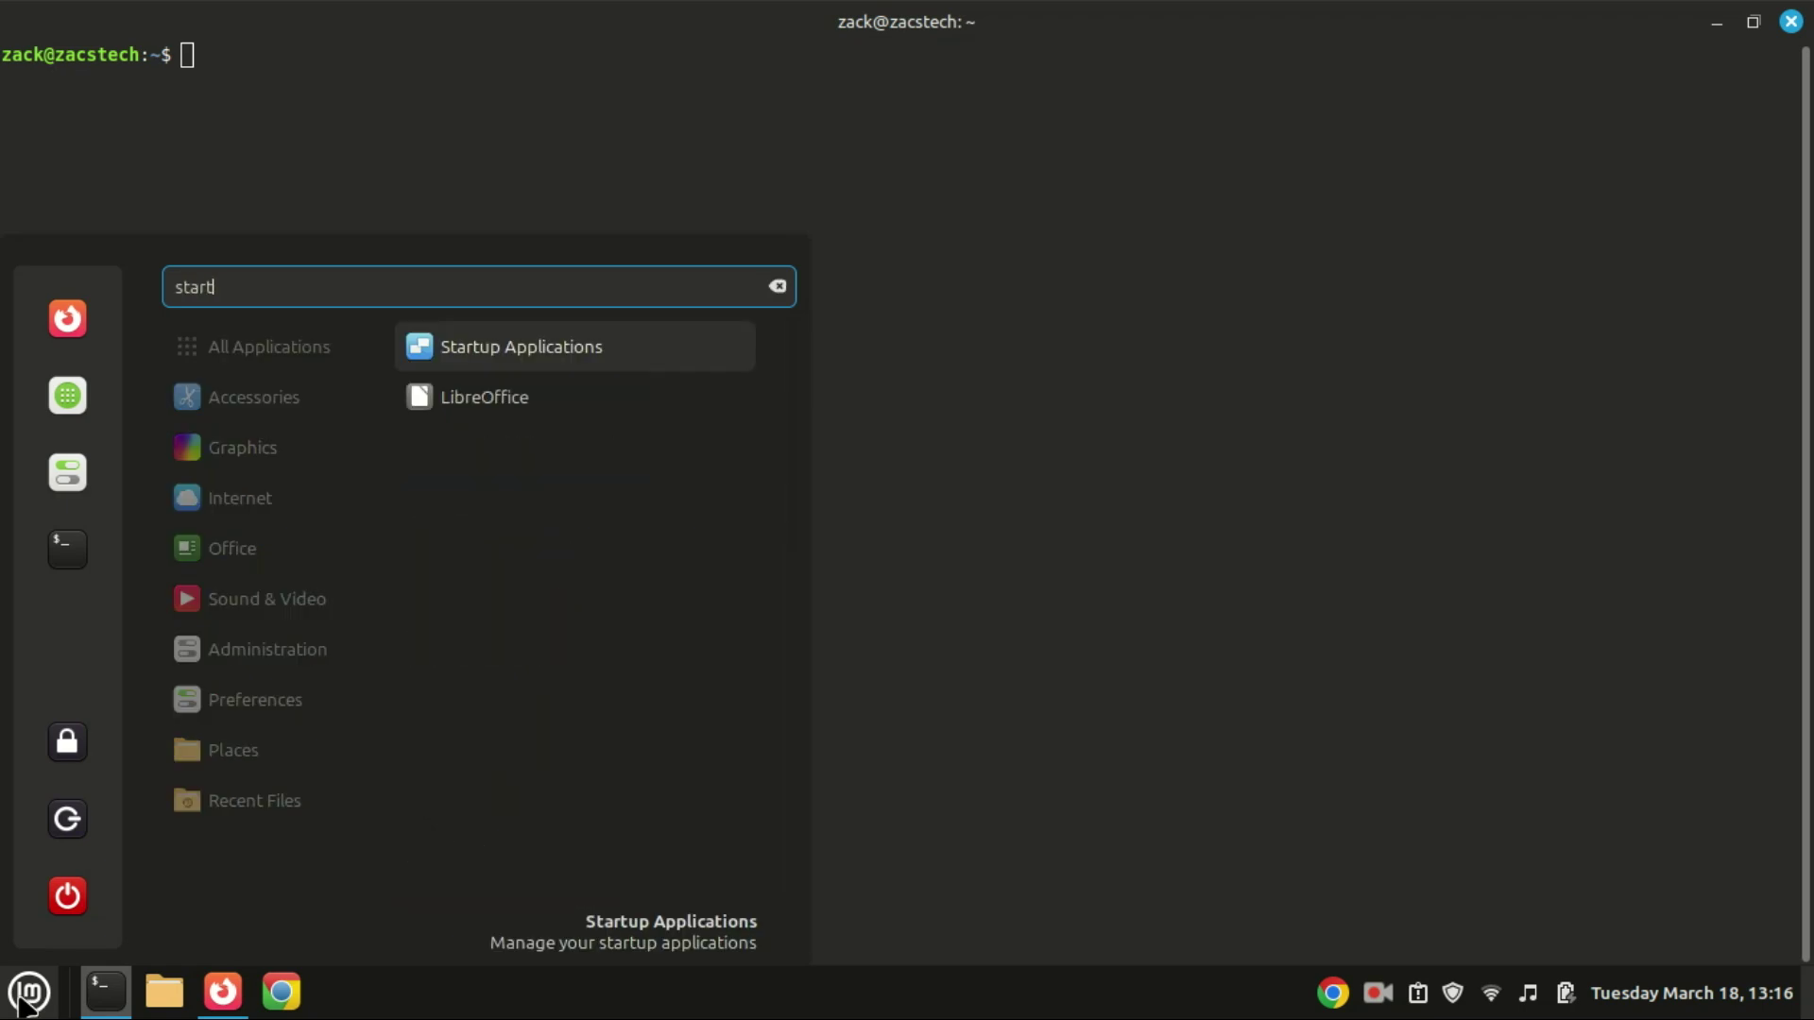
left_click(584, 361)
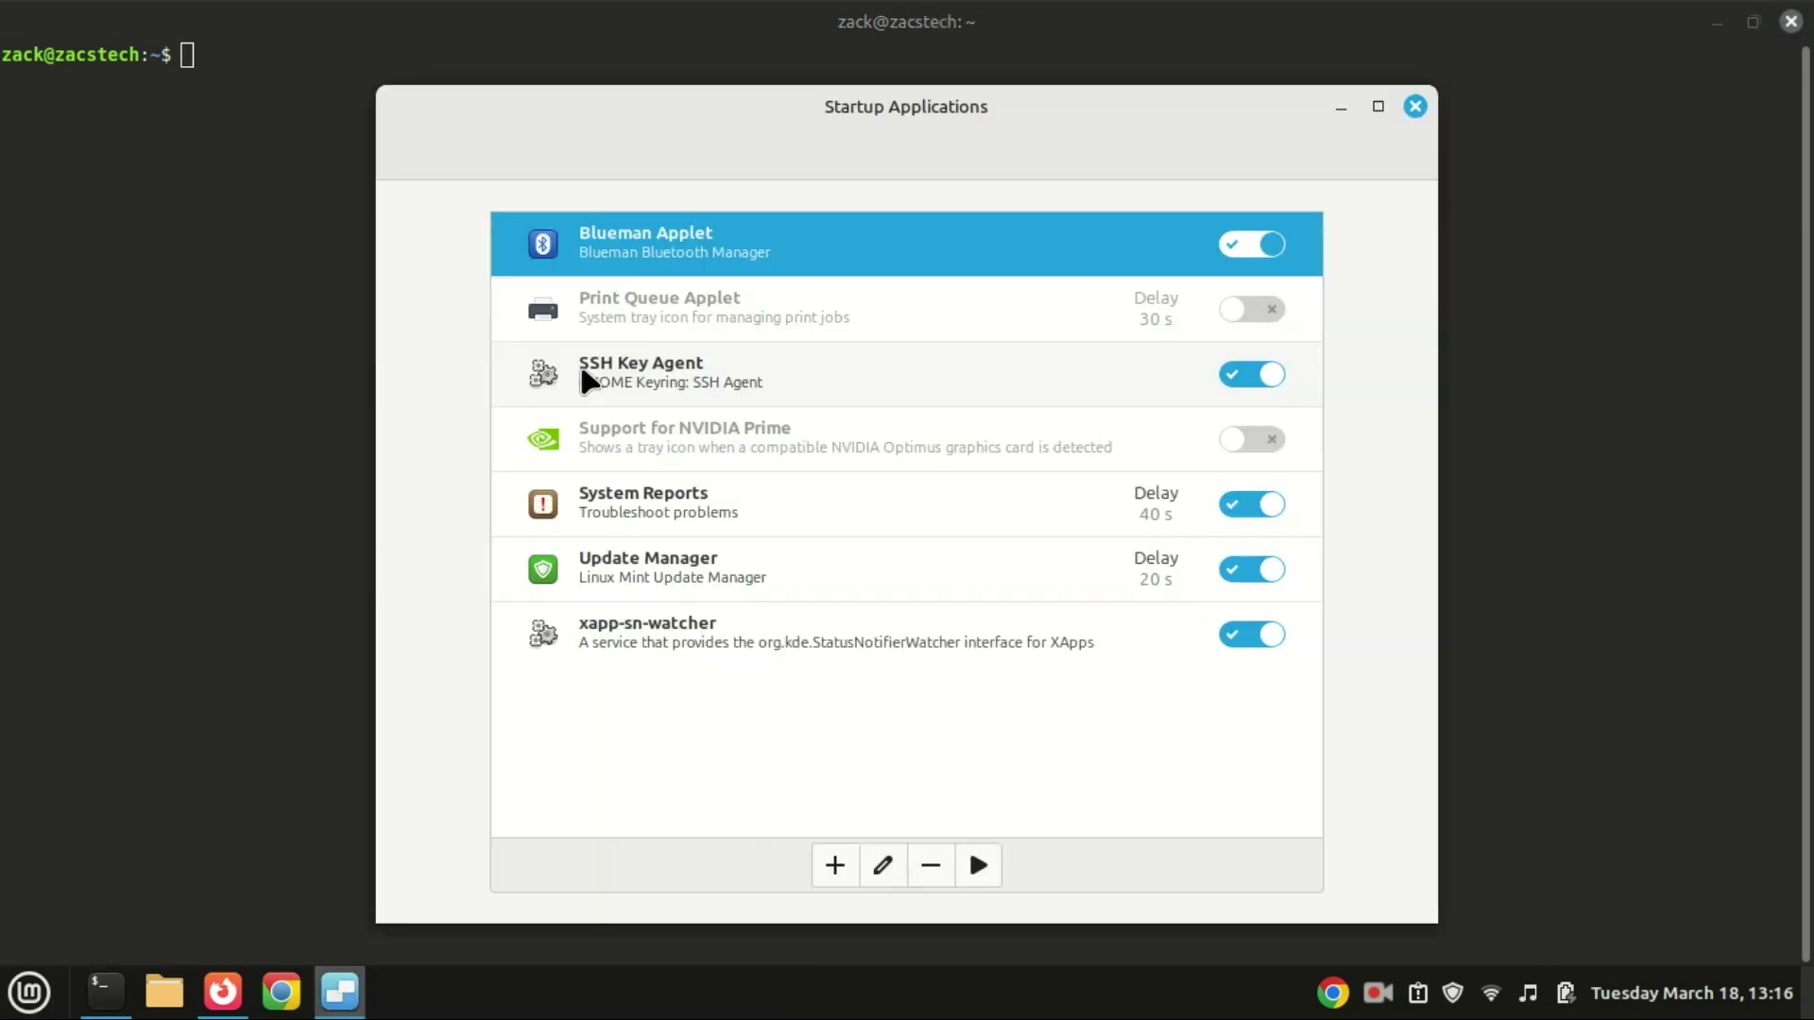
left_click(1790, 20)
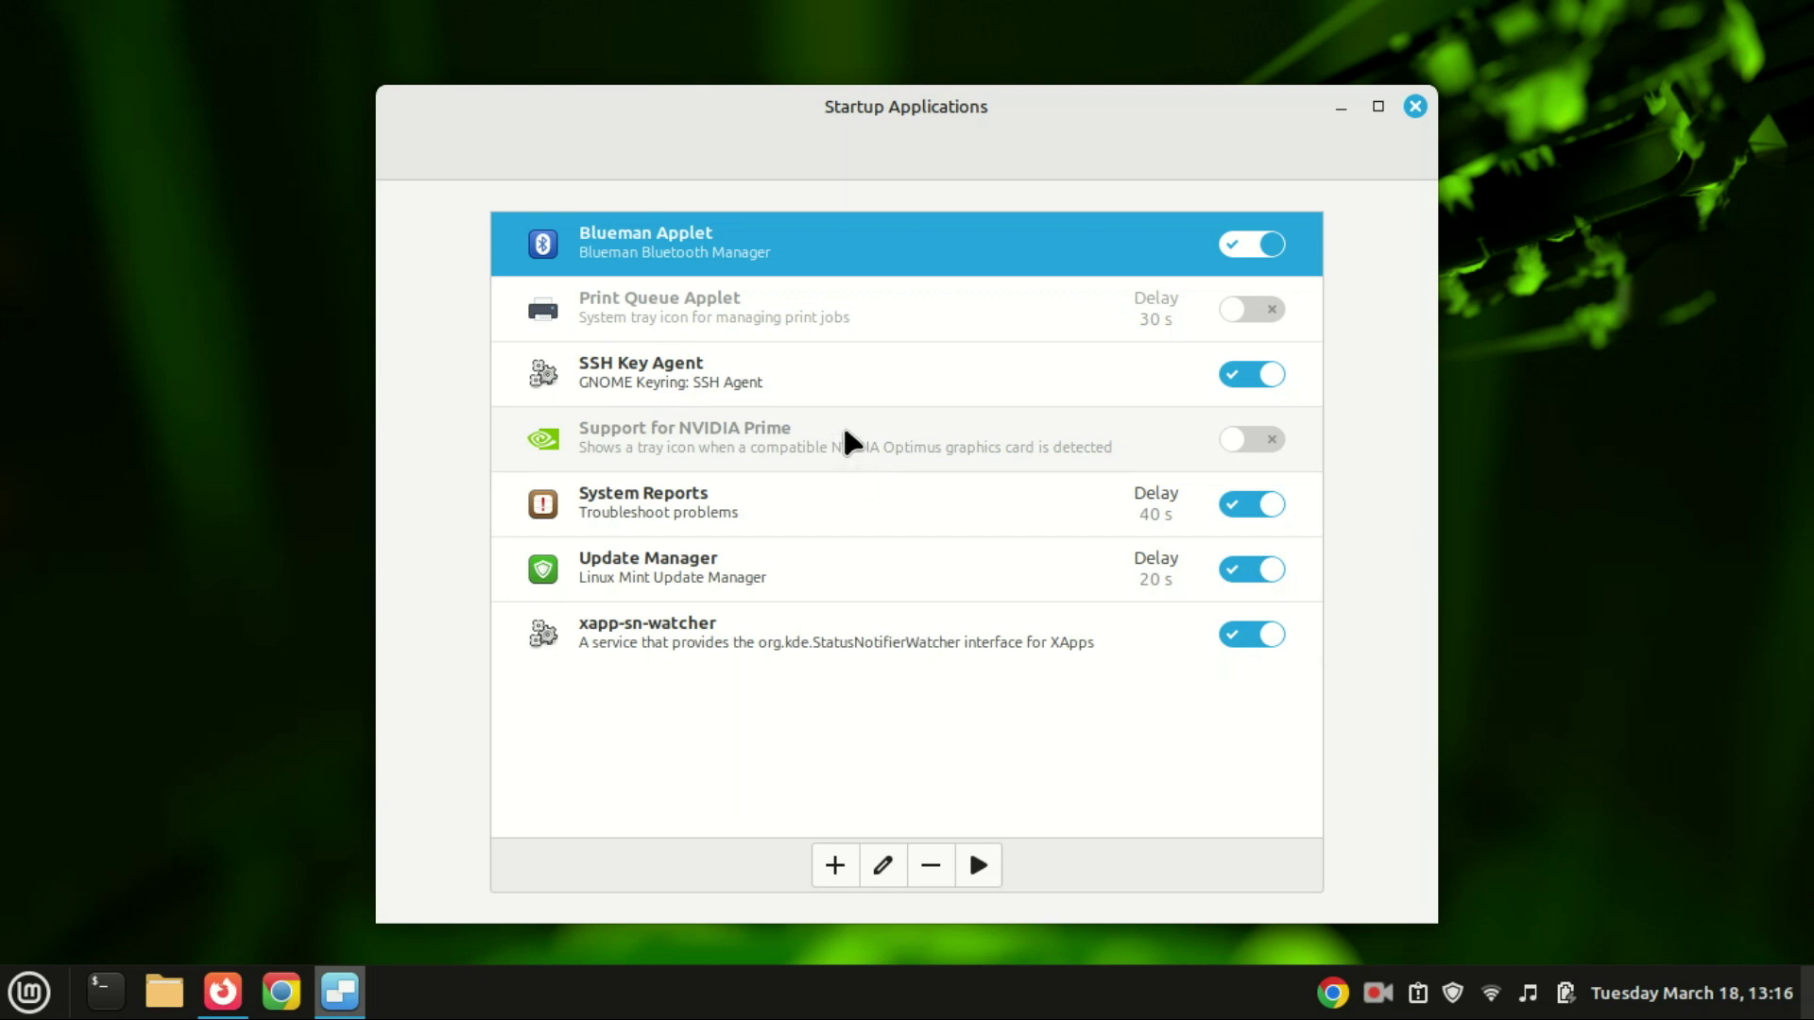
left_click(1252, 374)
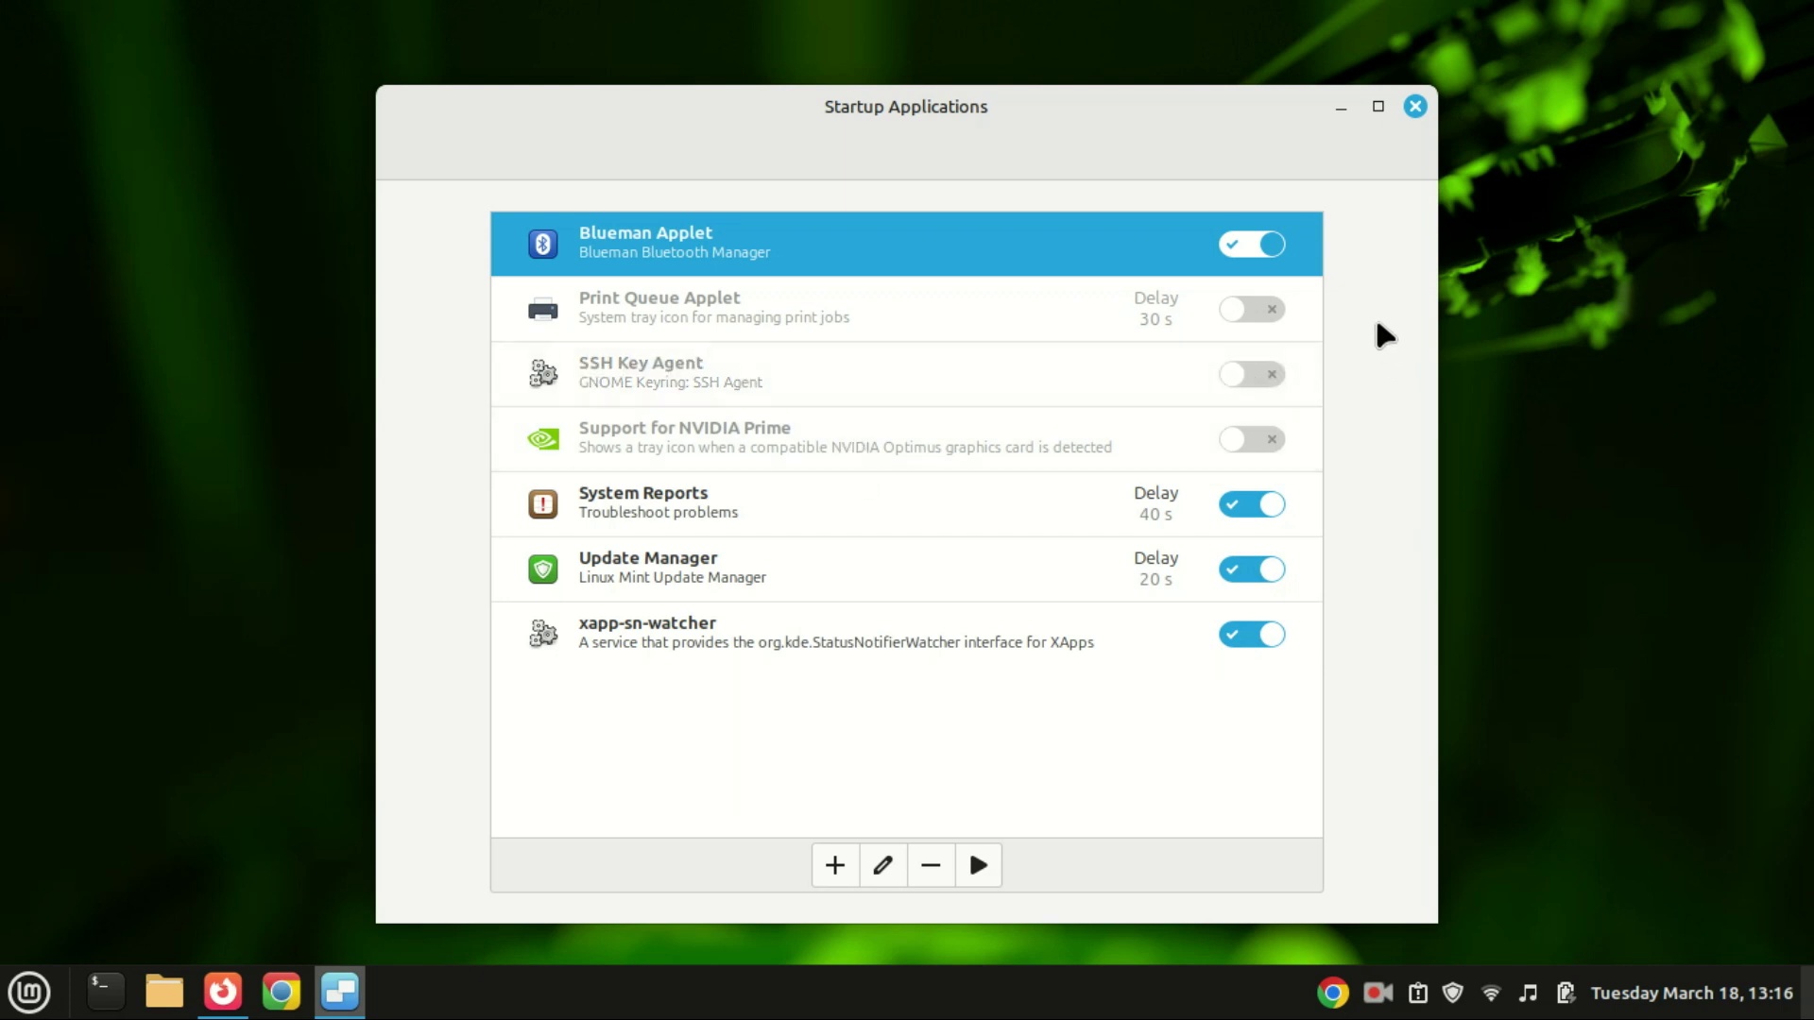
left_click(1261, 246)
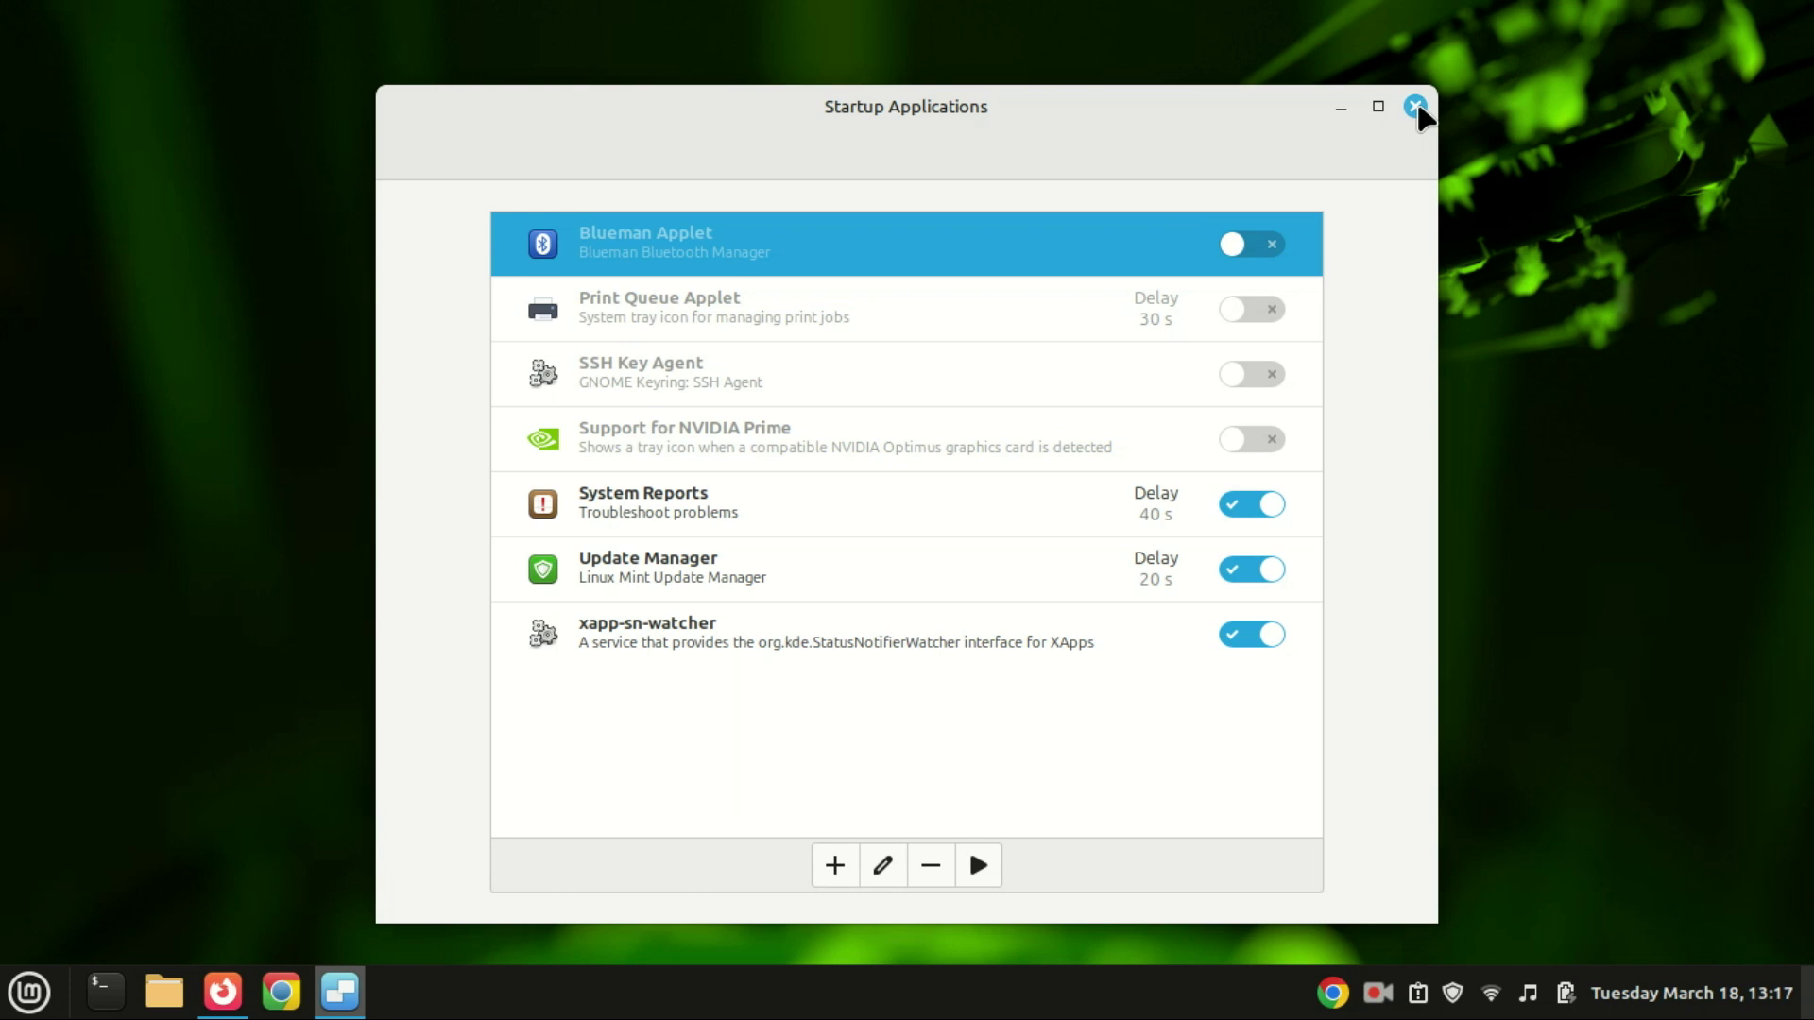
left_click(1415, 107)
- Open Timeshift and authenticate with the account password
left_click(30, 989)
type("time")
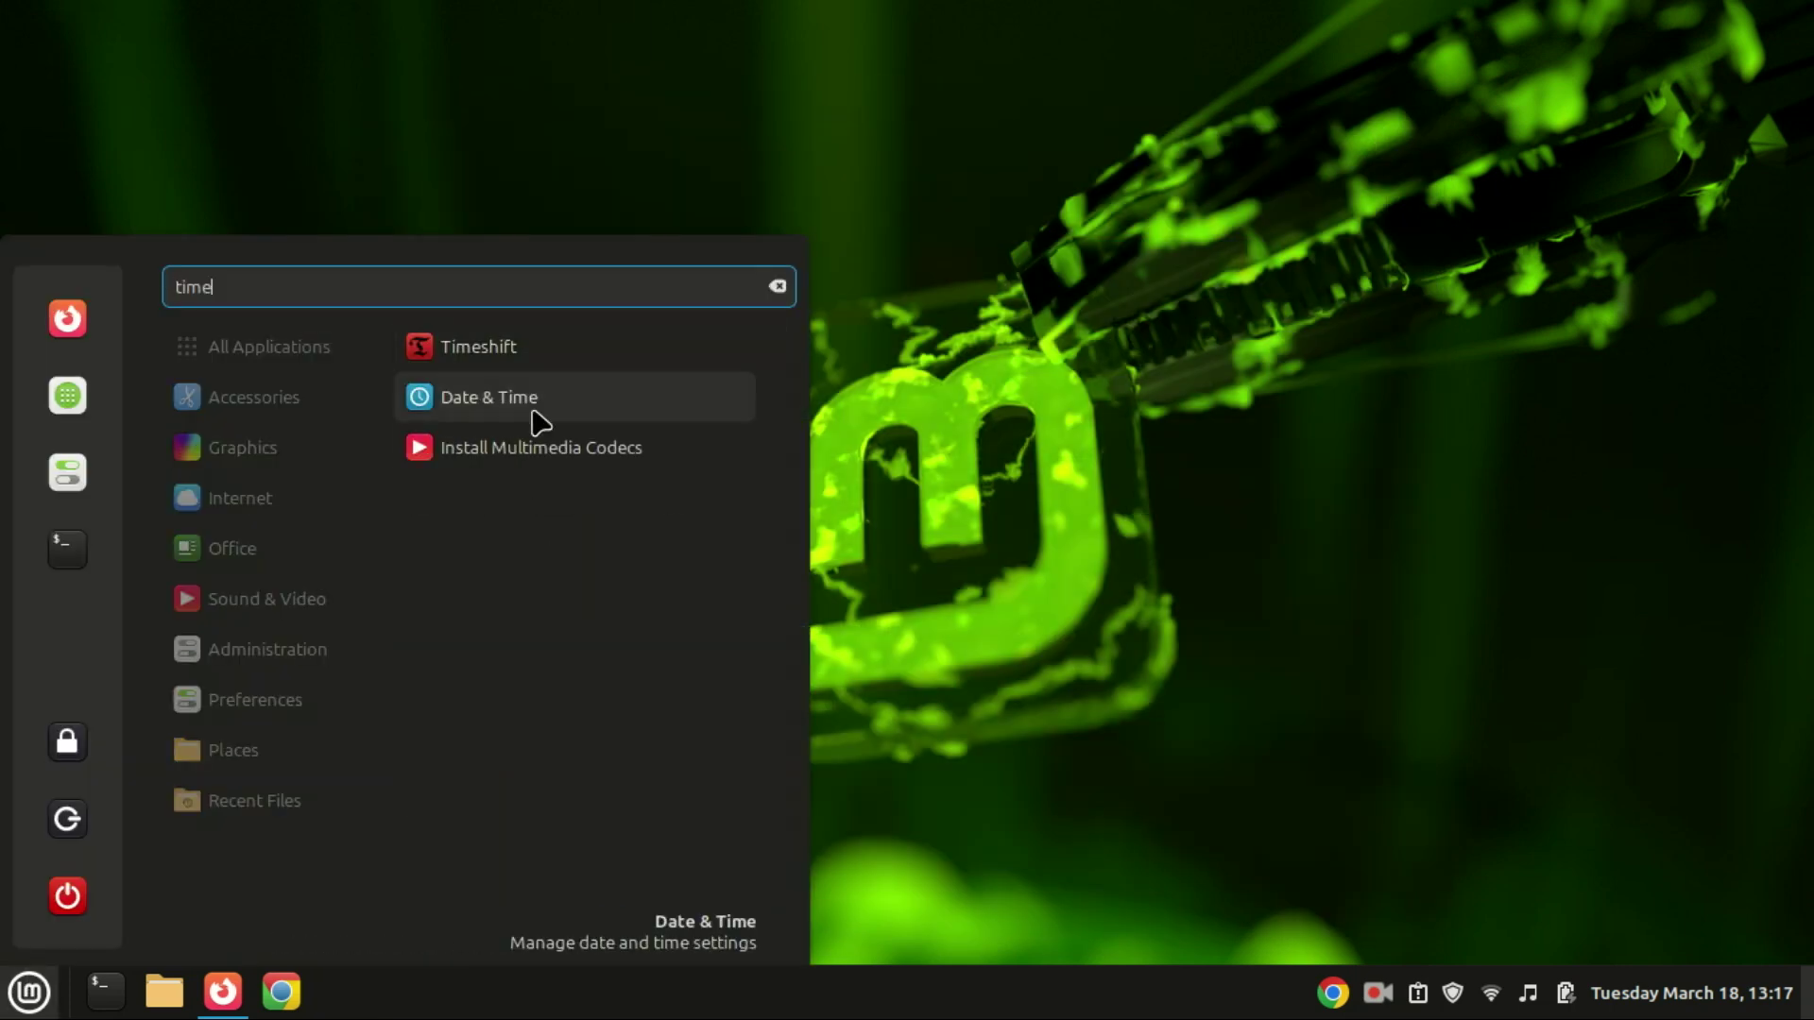
left_click(505, 352)
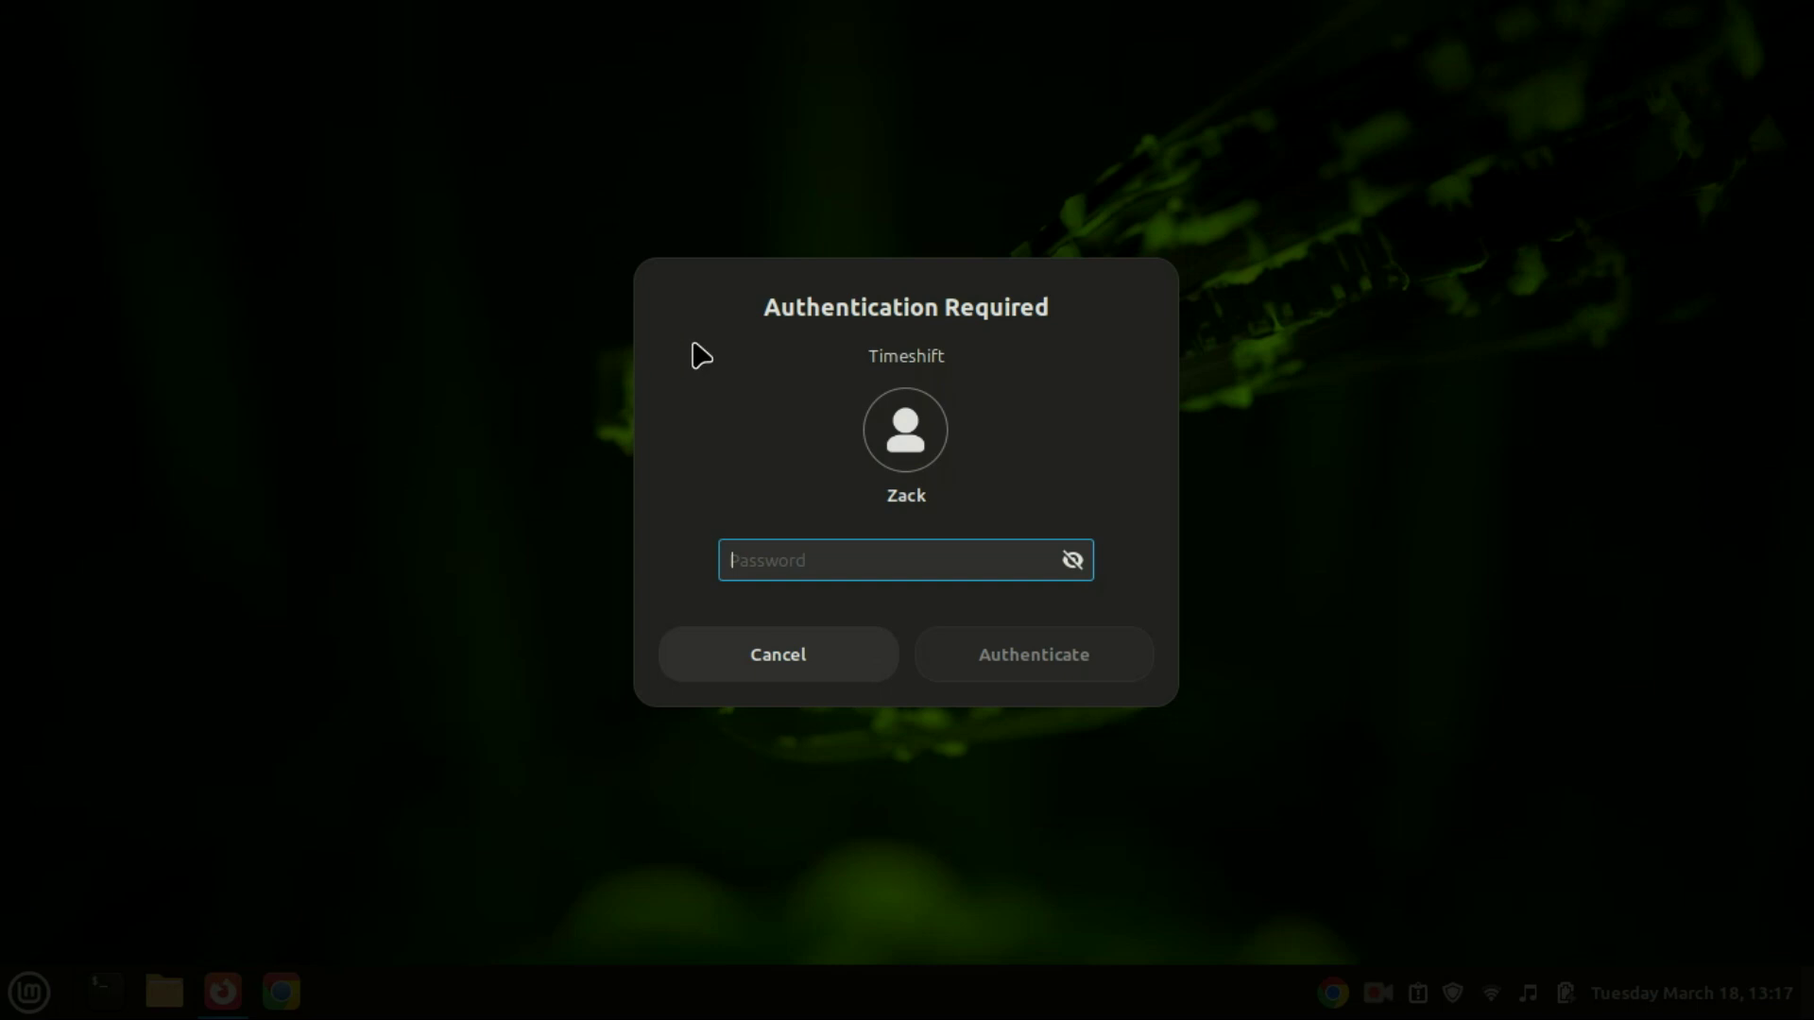
type("********")
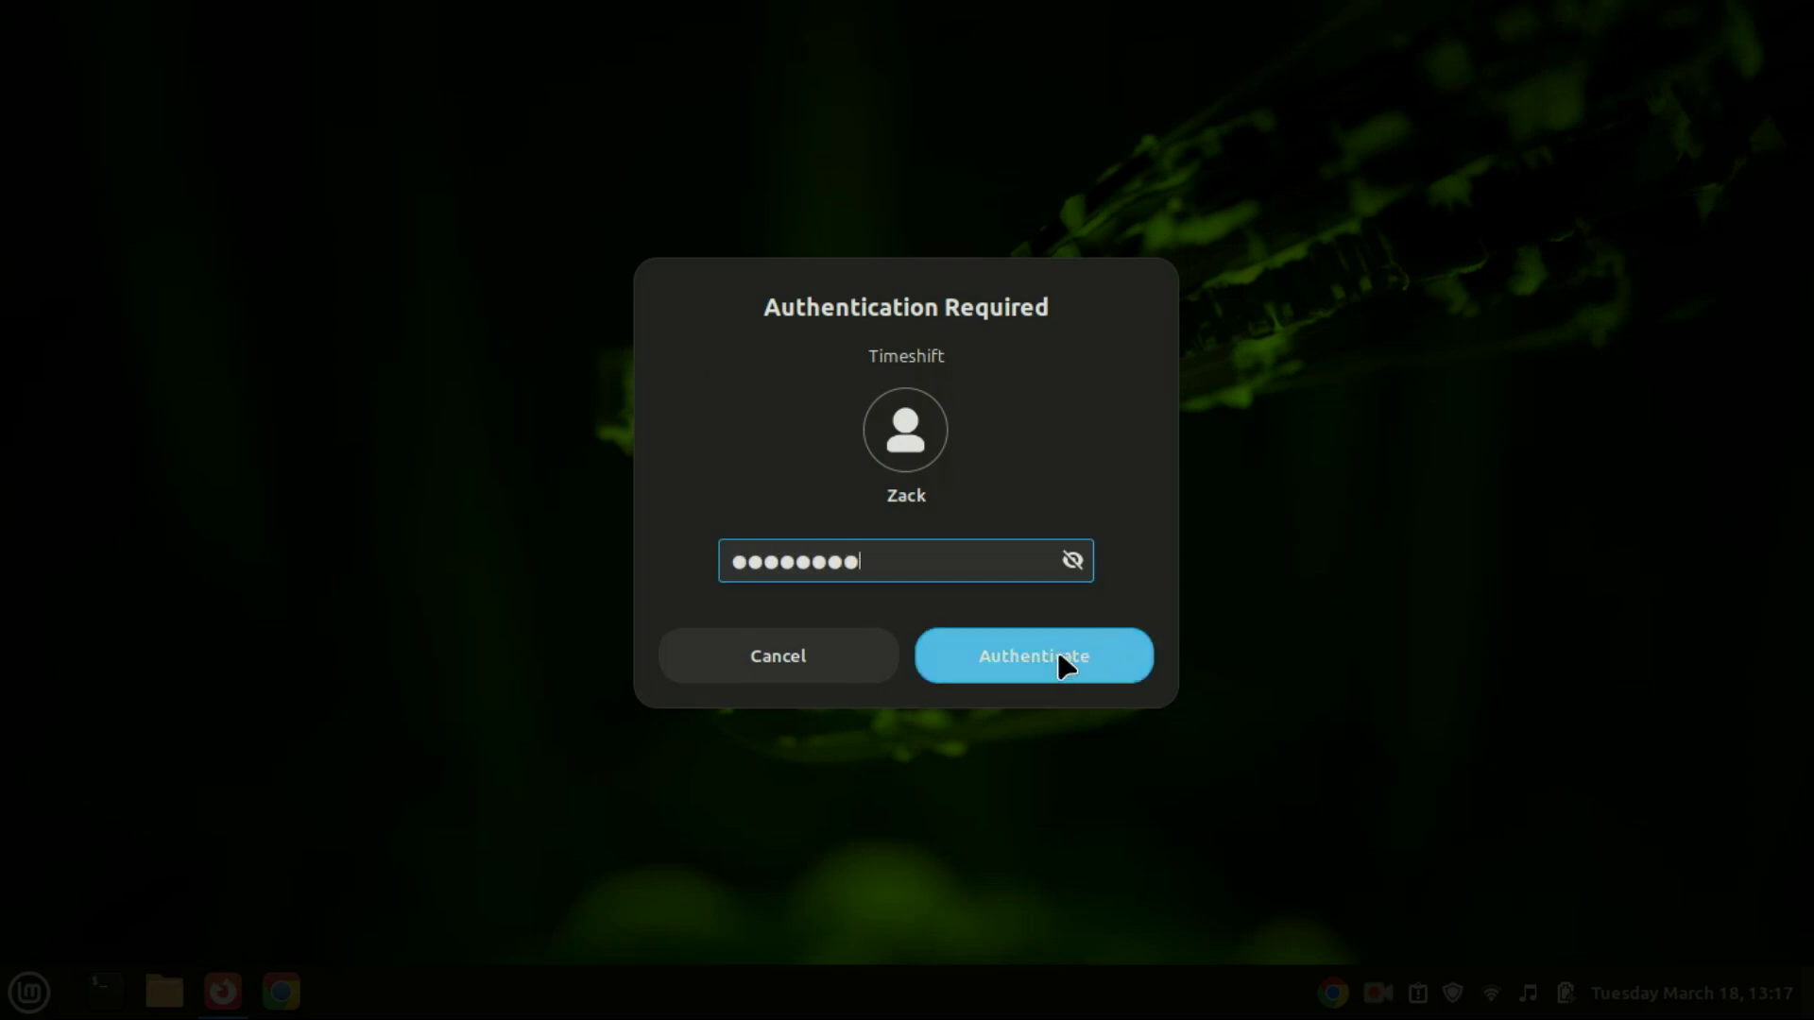
left_click(1060, 664)
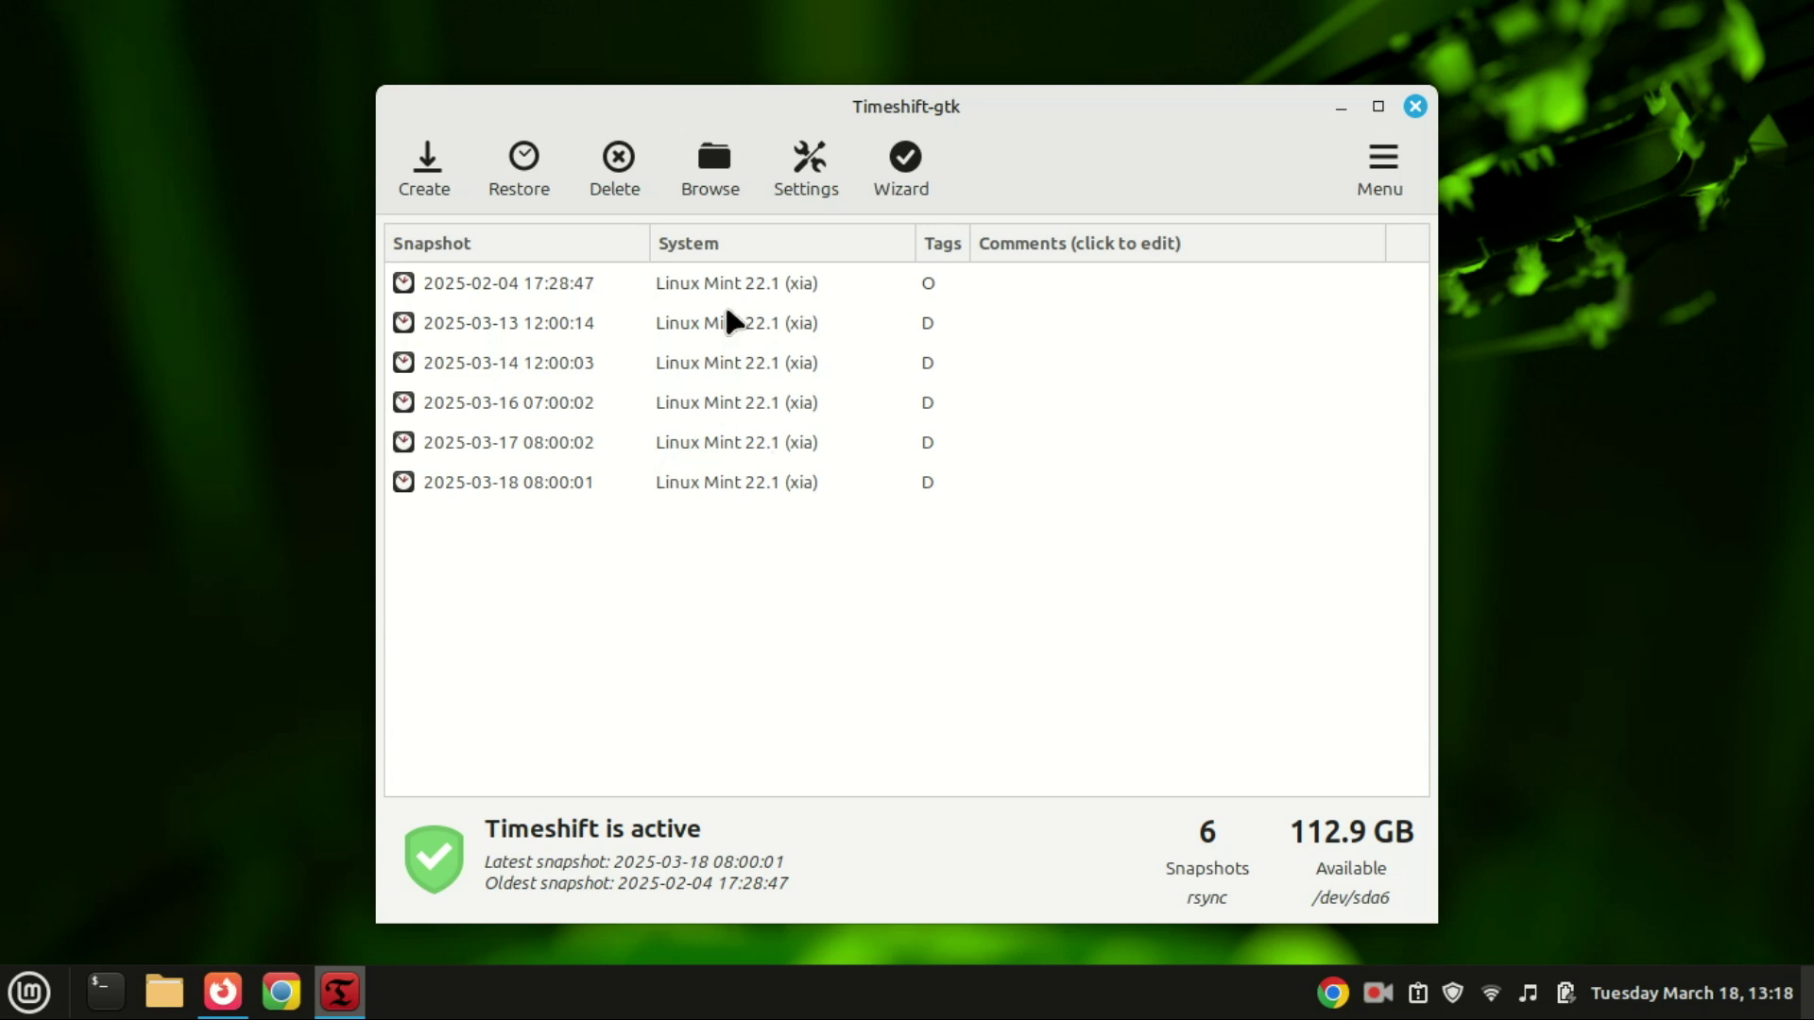
- Complete the Timeshift setup wizard with RSYNC, location sda6, daily snapshots keeping 5, and all home directory files excluded, and close Timeshift
mouse_move(833, 348)
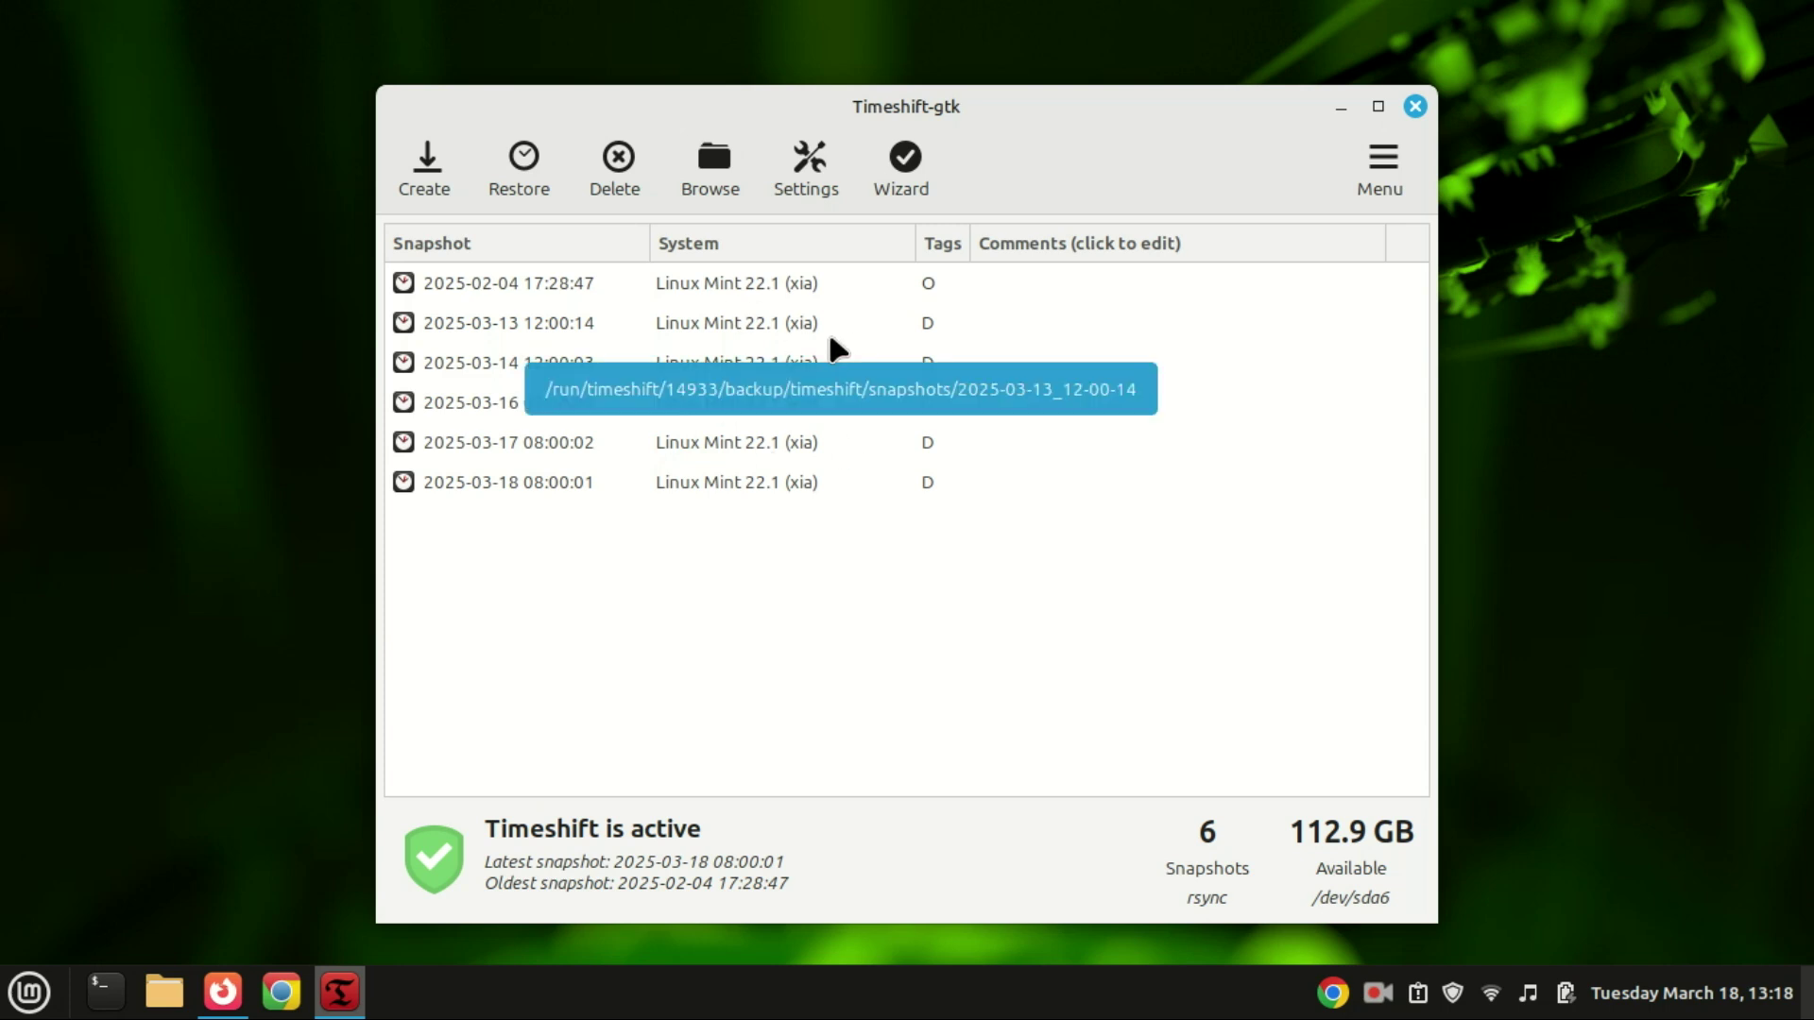
left_click(912, 179)
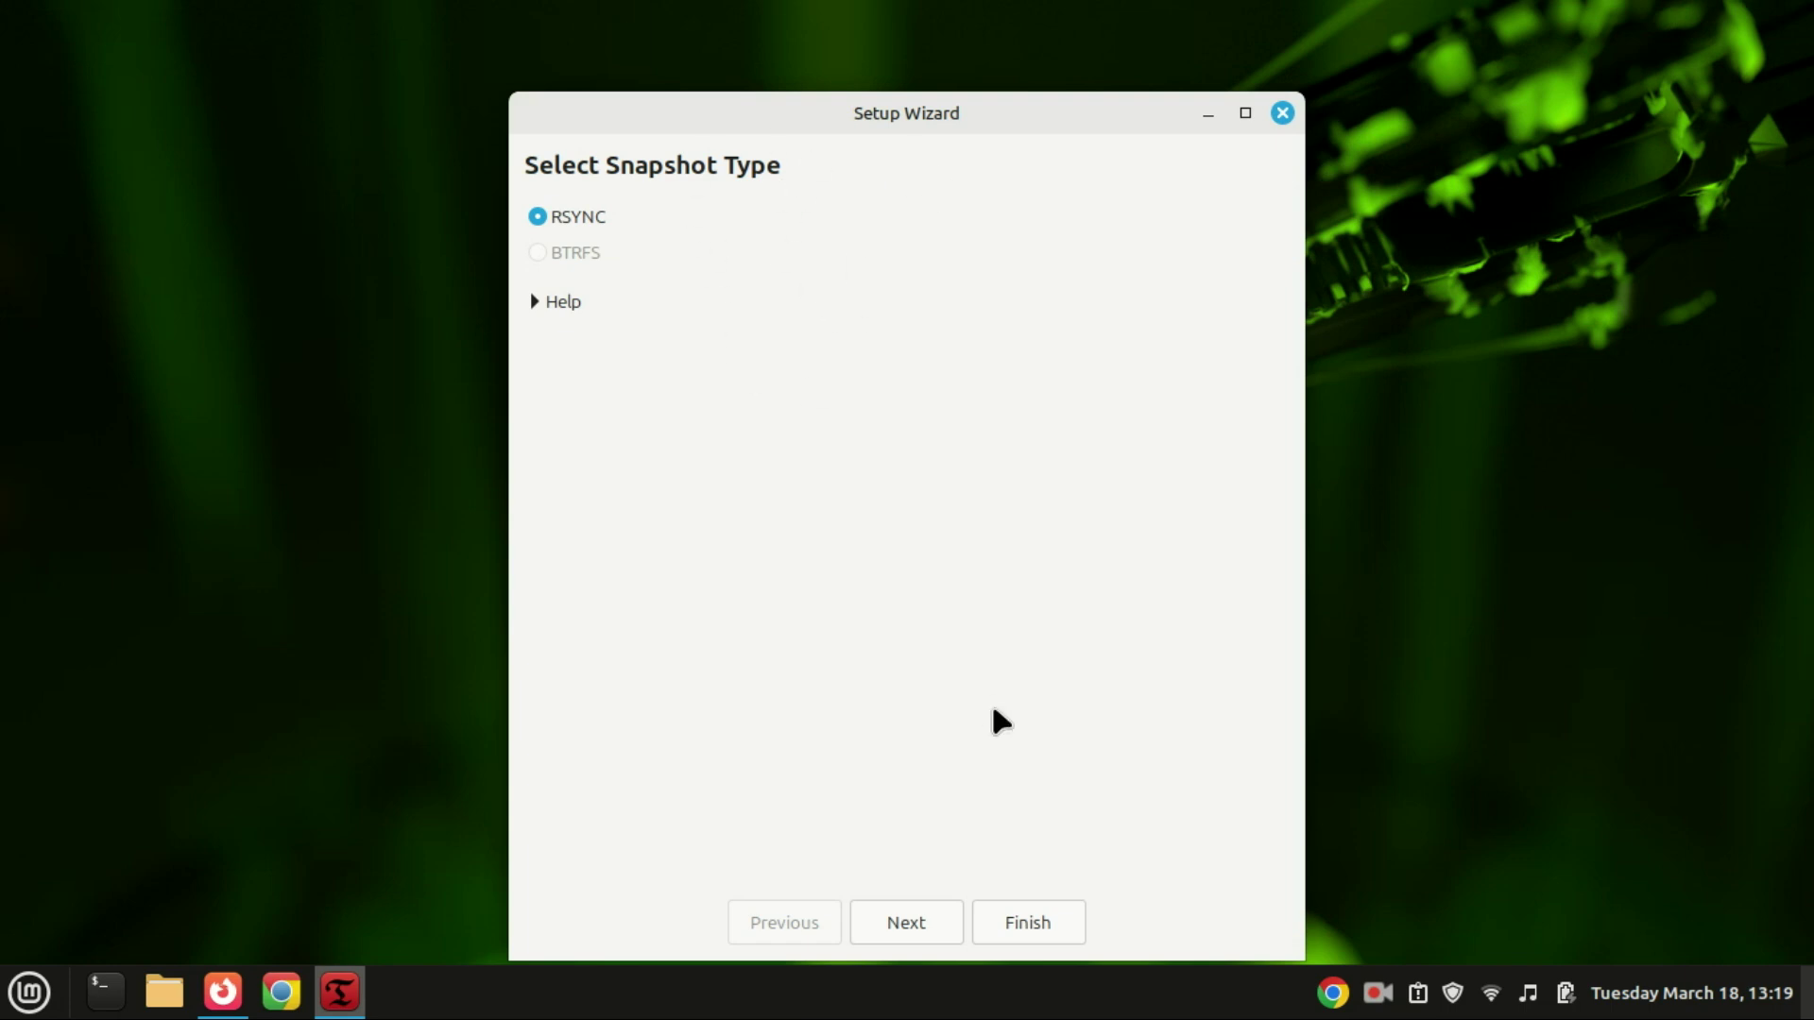
left_click(907, 922)
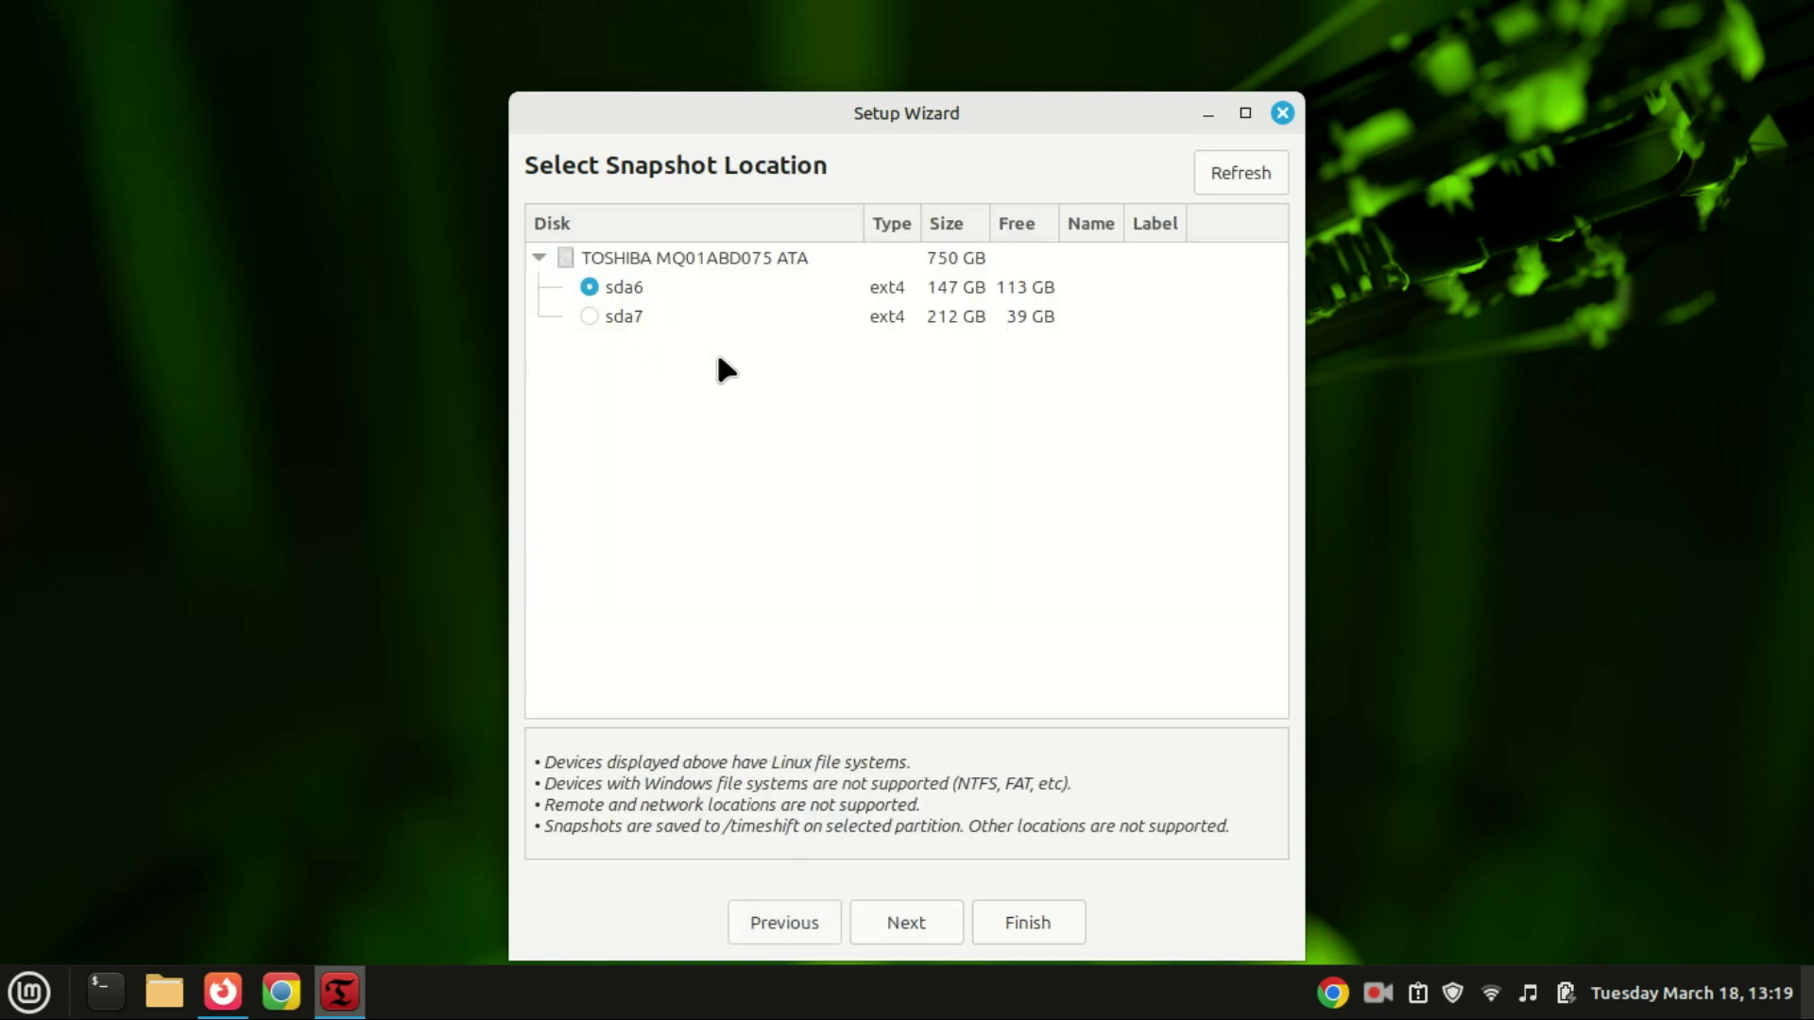
left_click(926, 923)
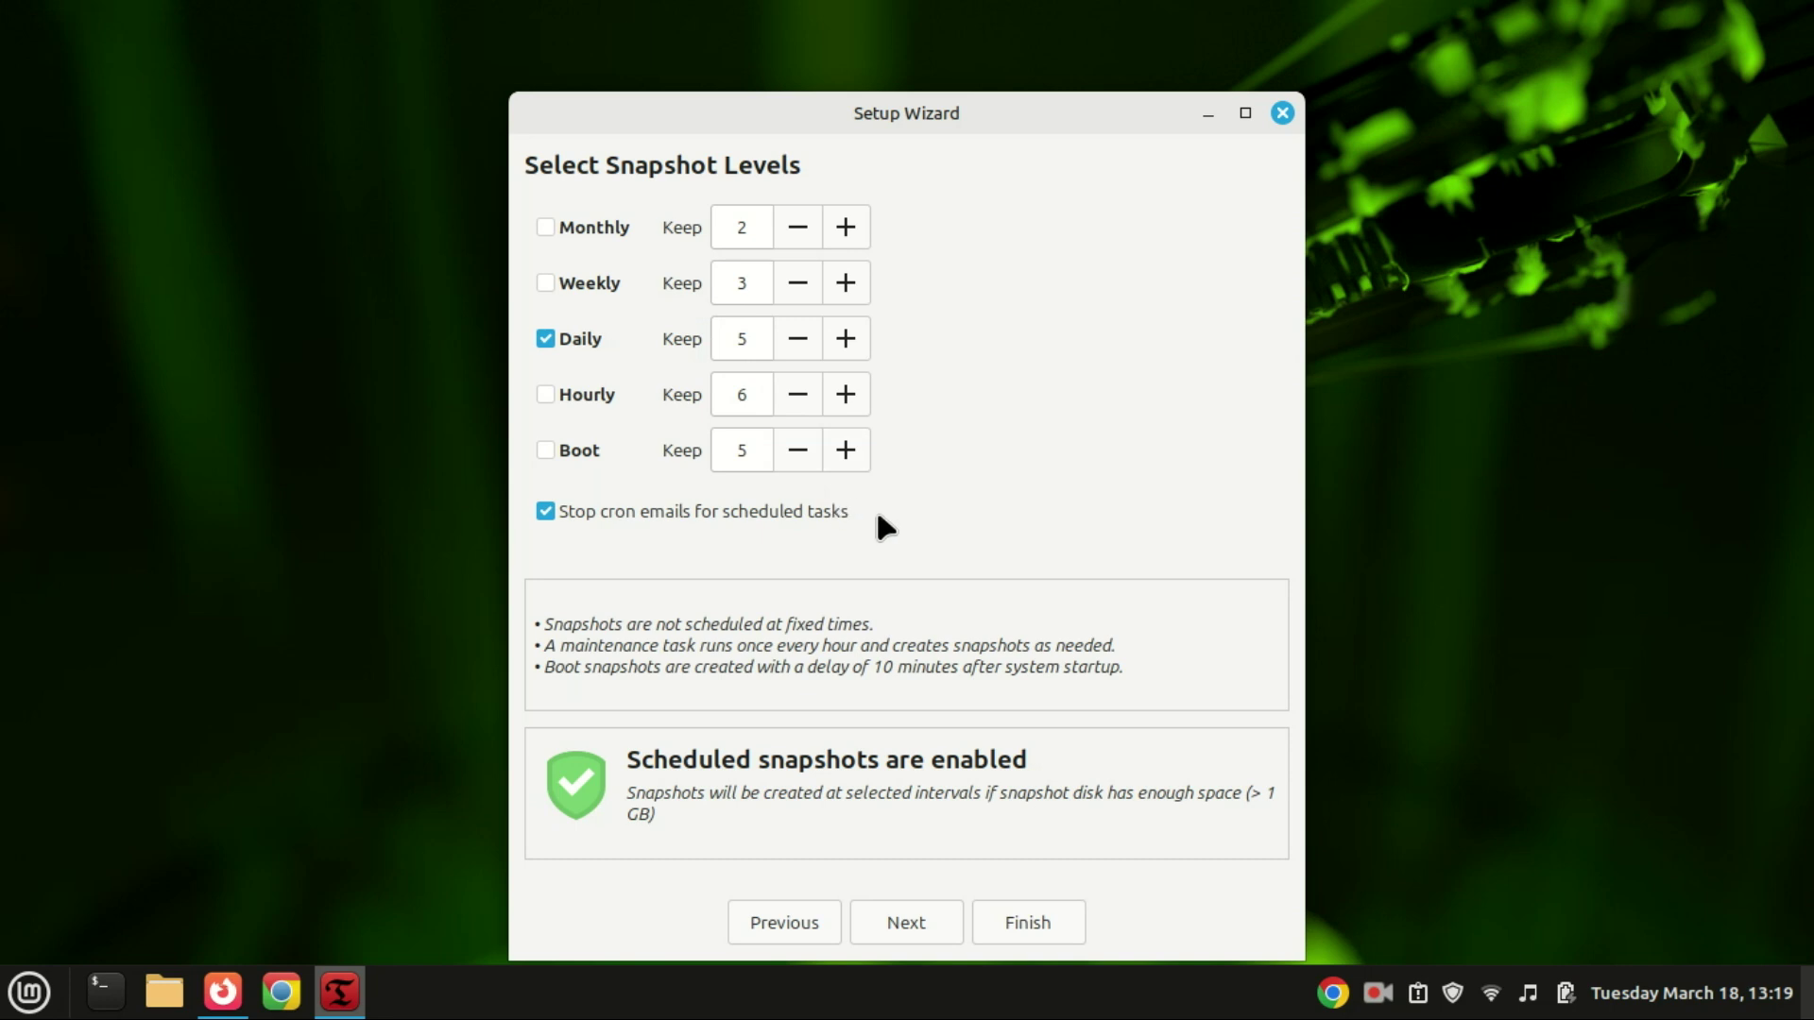
left_click(924, 921)
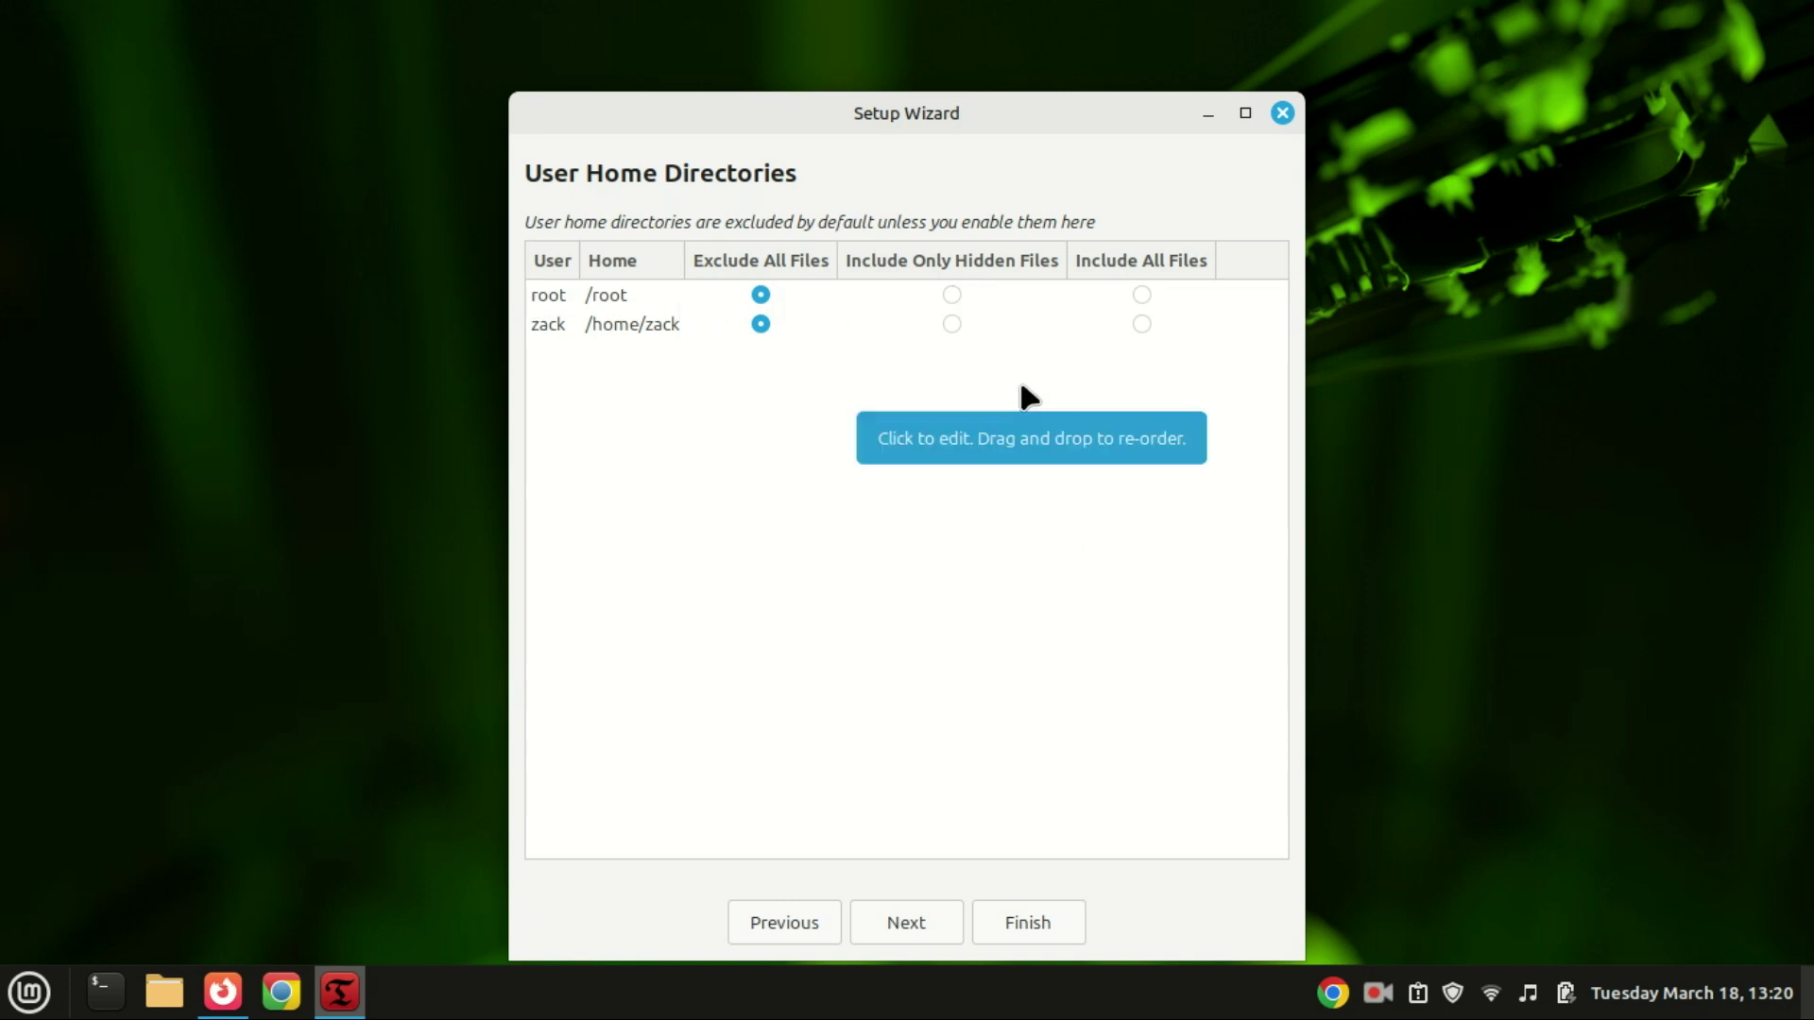
left_click(905, 921)
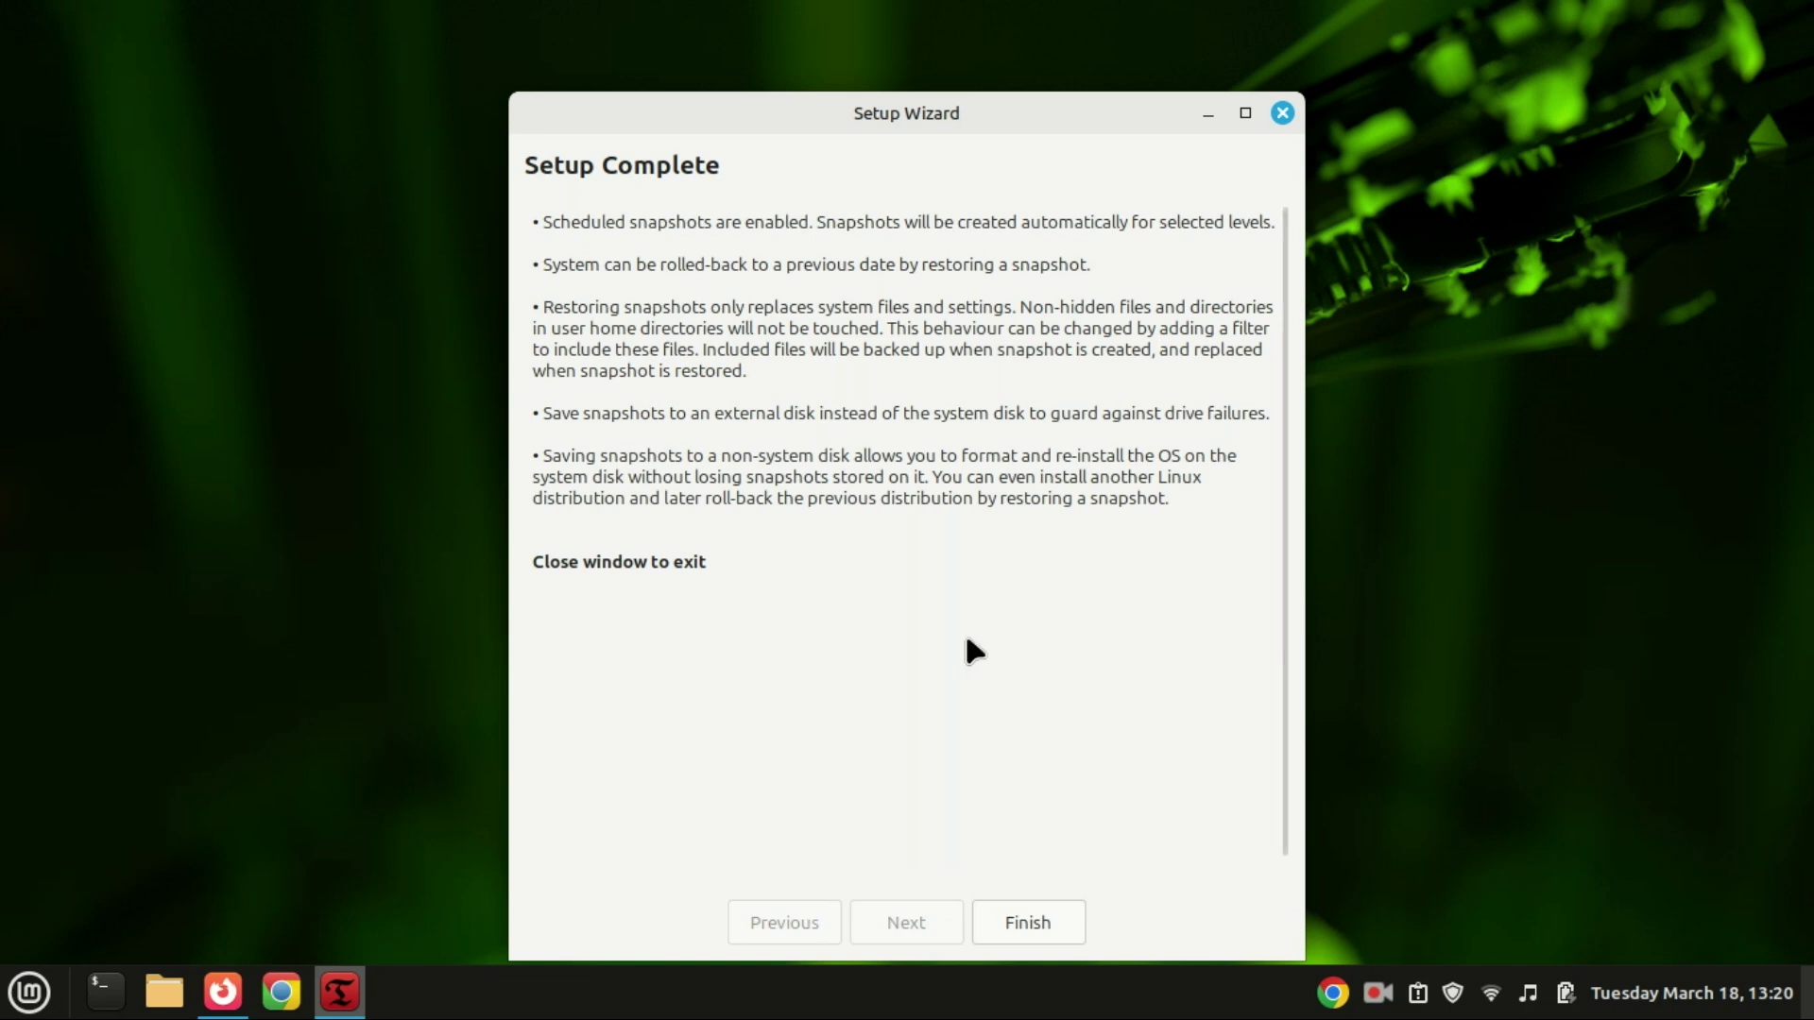
left_click(1277, 117)
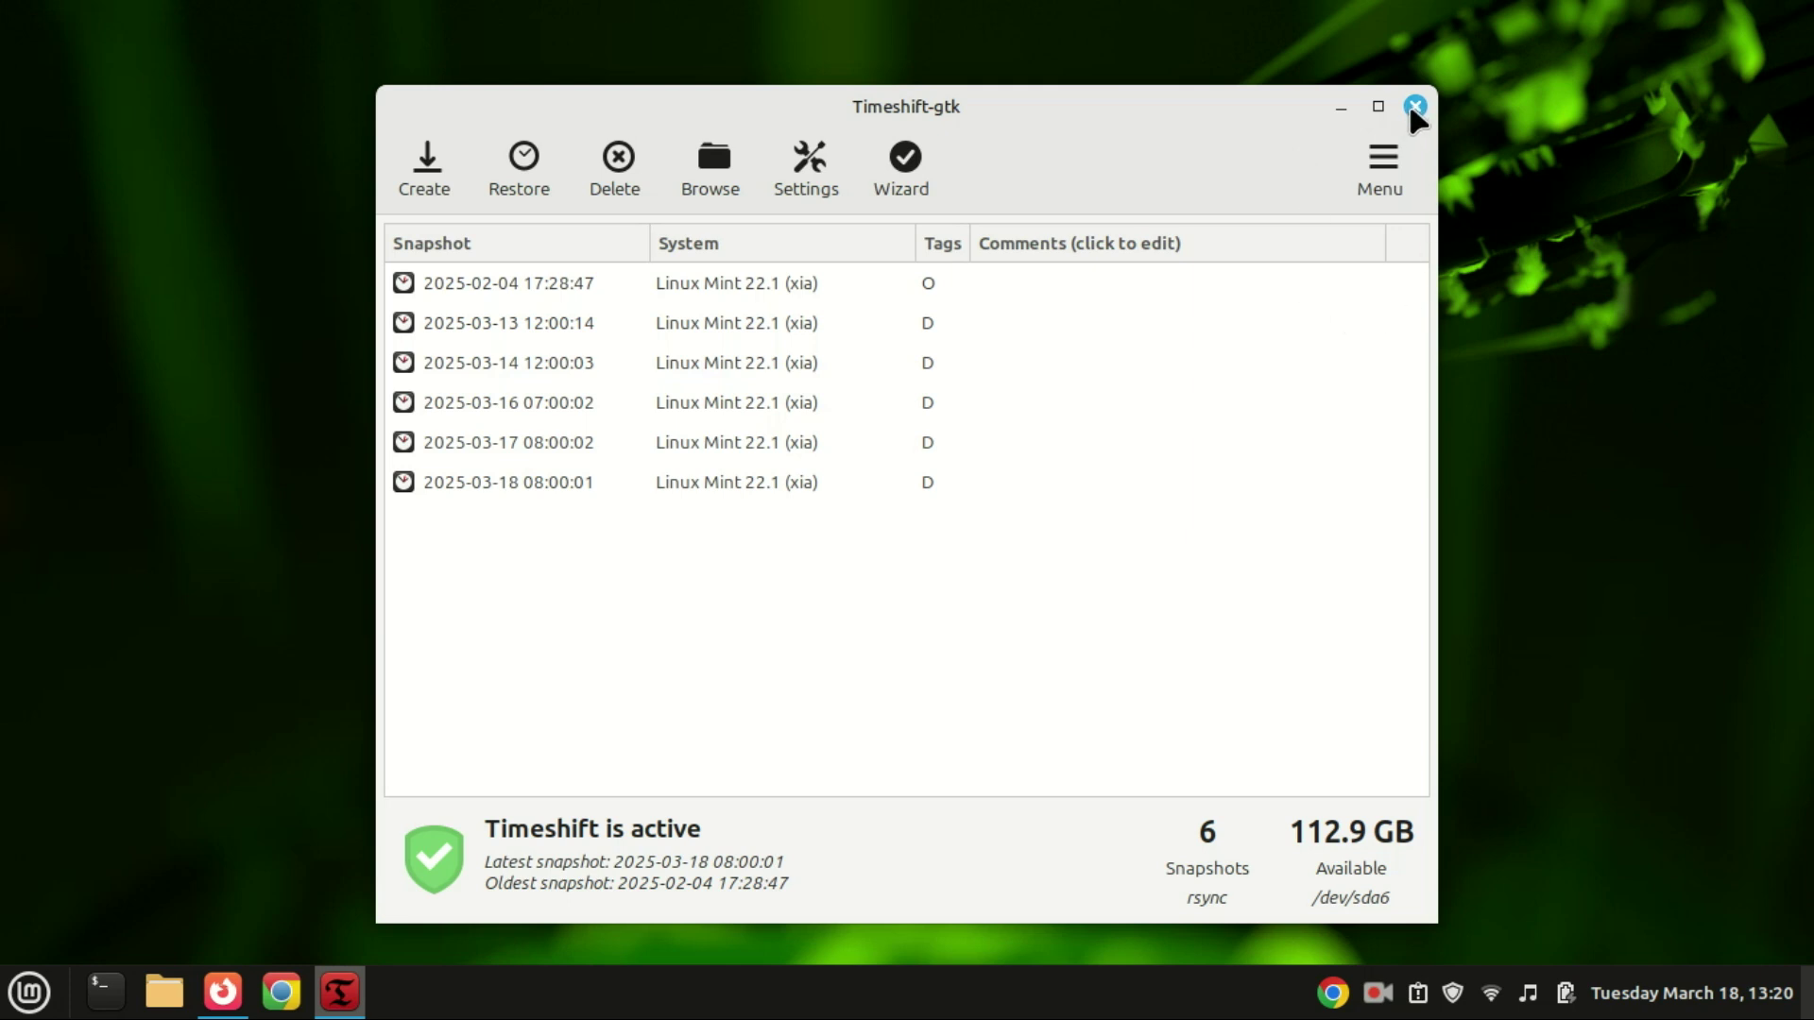
left_click(1414, 106)
- Set the desktop panel's visibility to Auto hide panel in the Panel section of System Settings
left_click(29, 989)
type("sett")
type("ings")
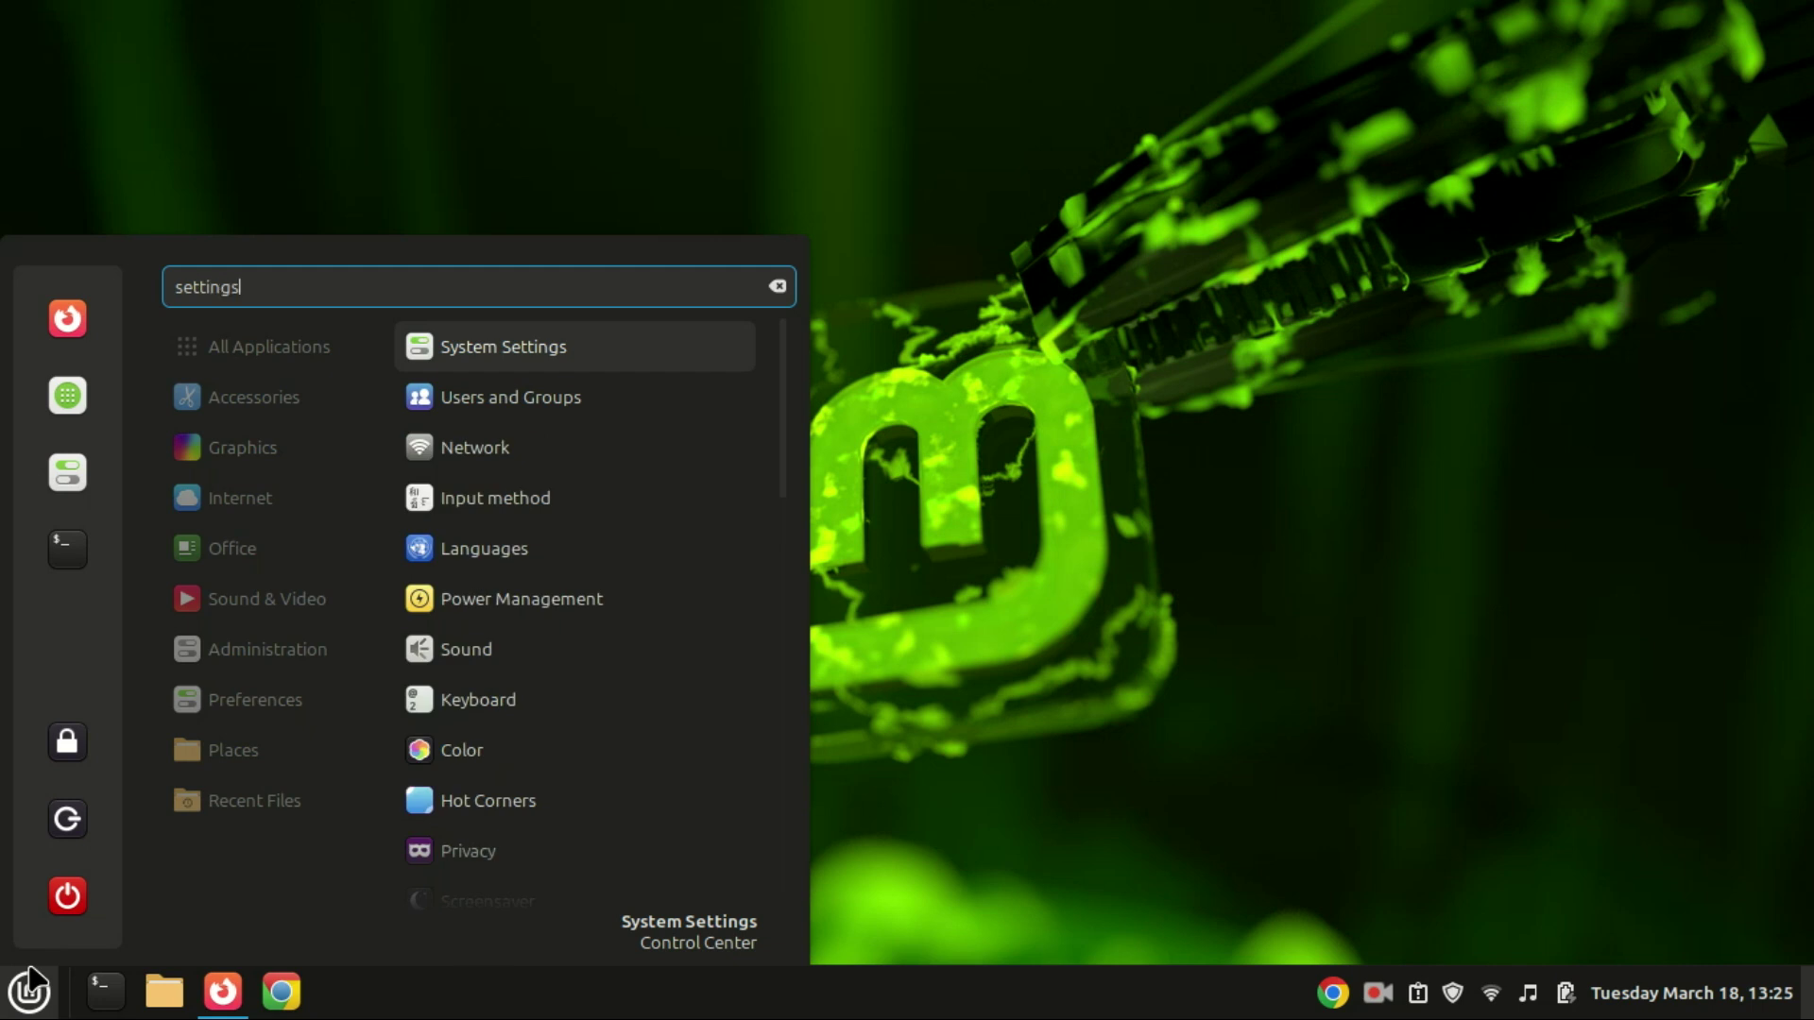
left_click(509, 353)
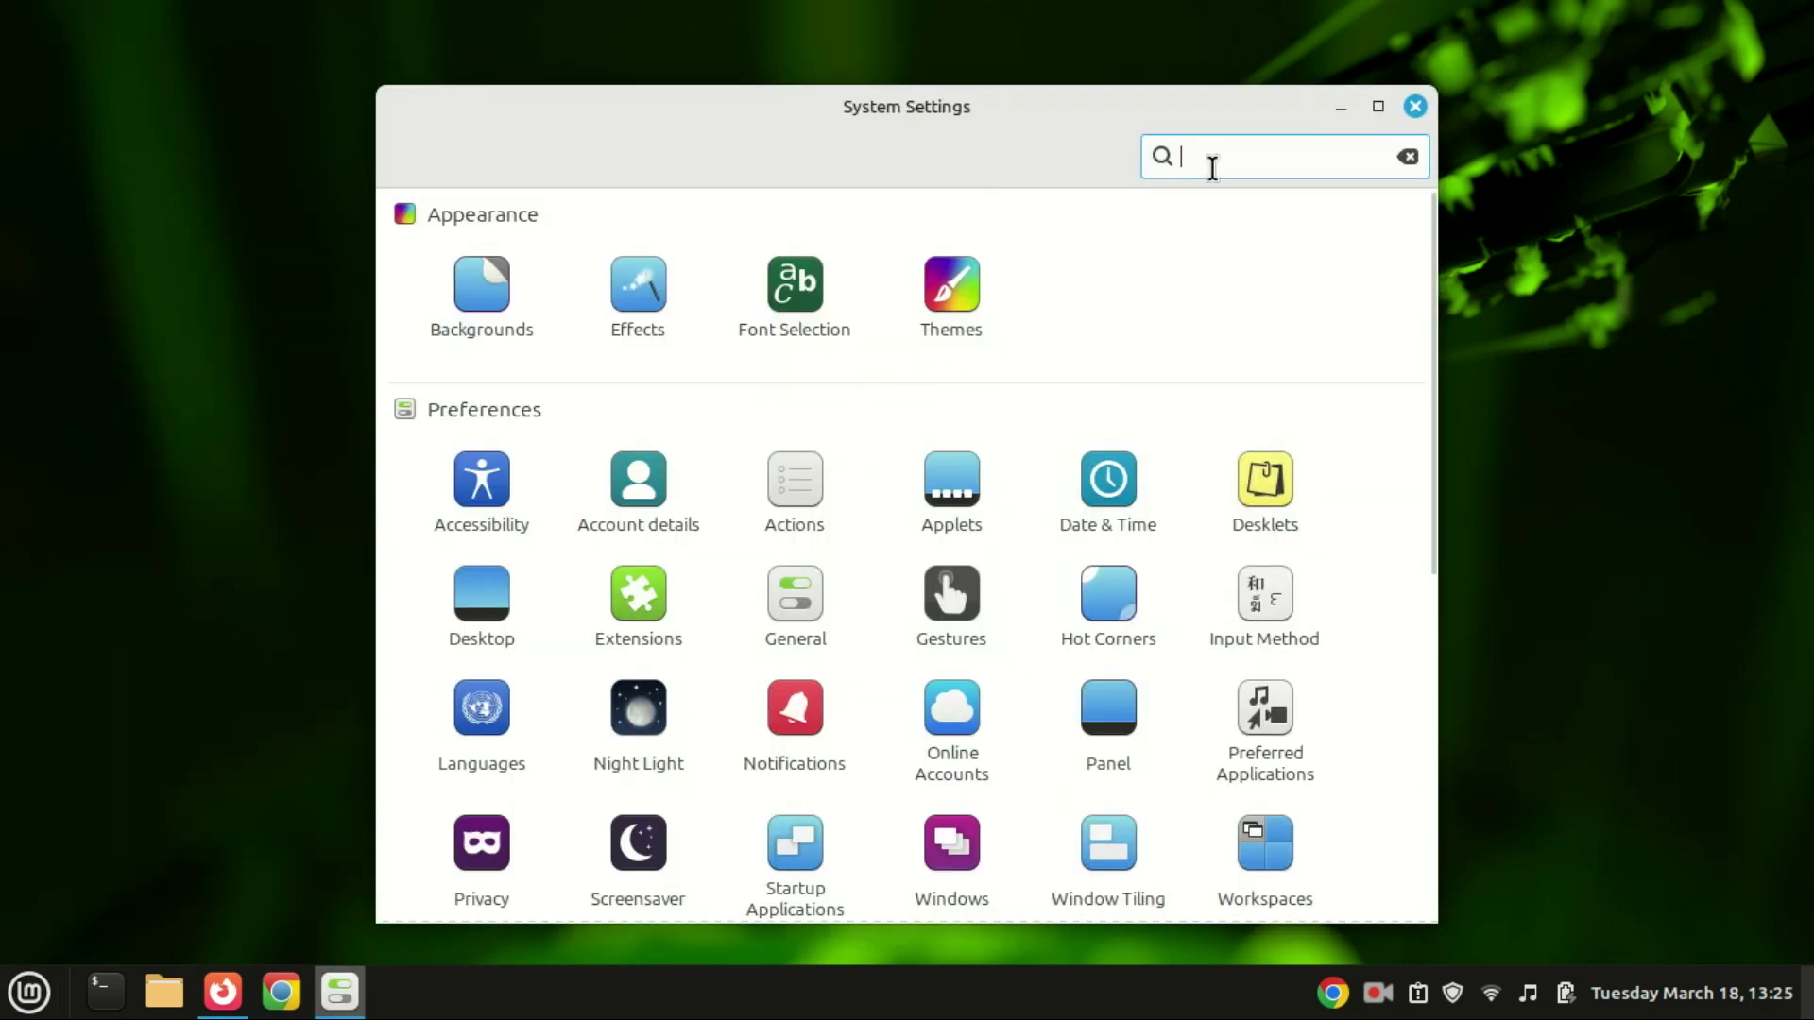
type("panel")
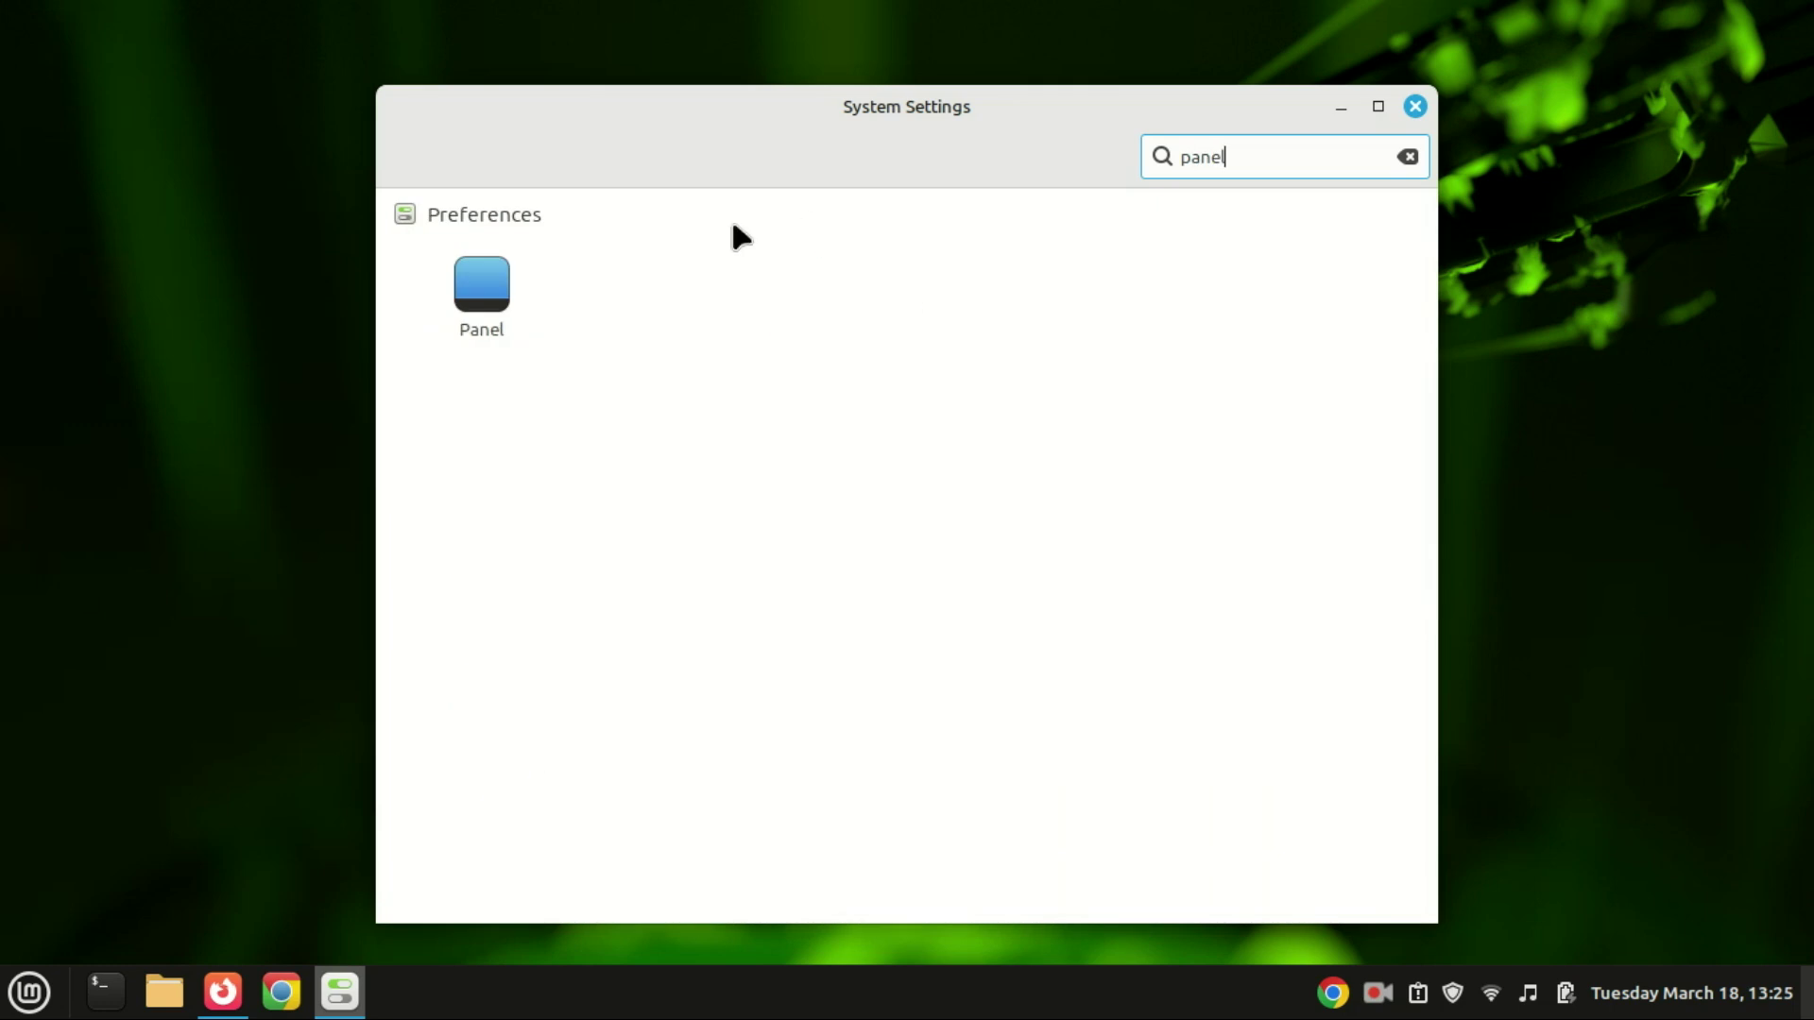
left_click(492, 282)
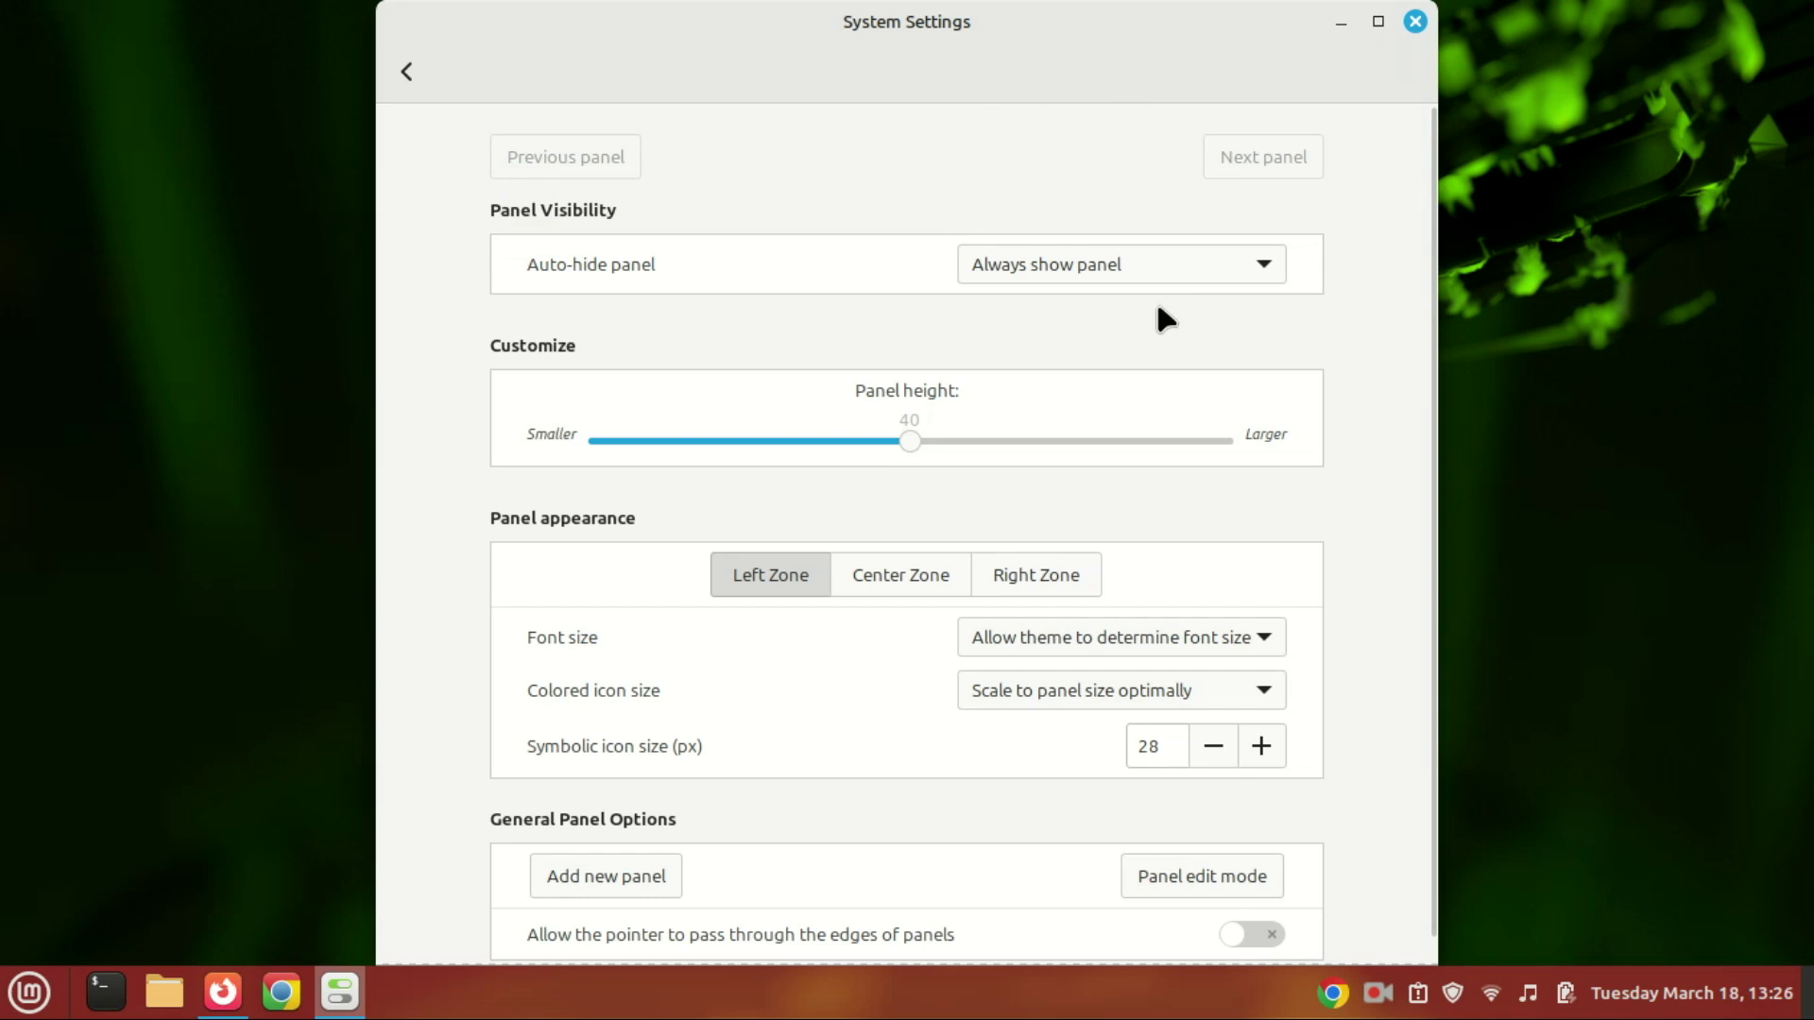
left_click(1264, 268)
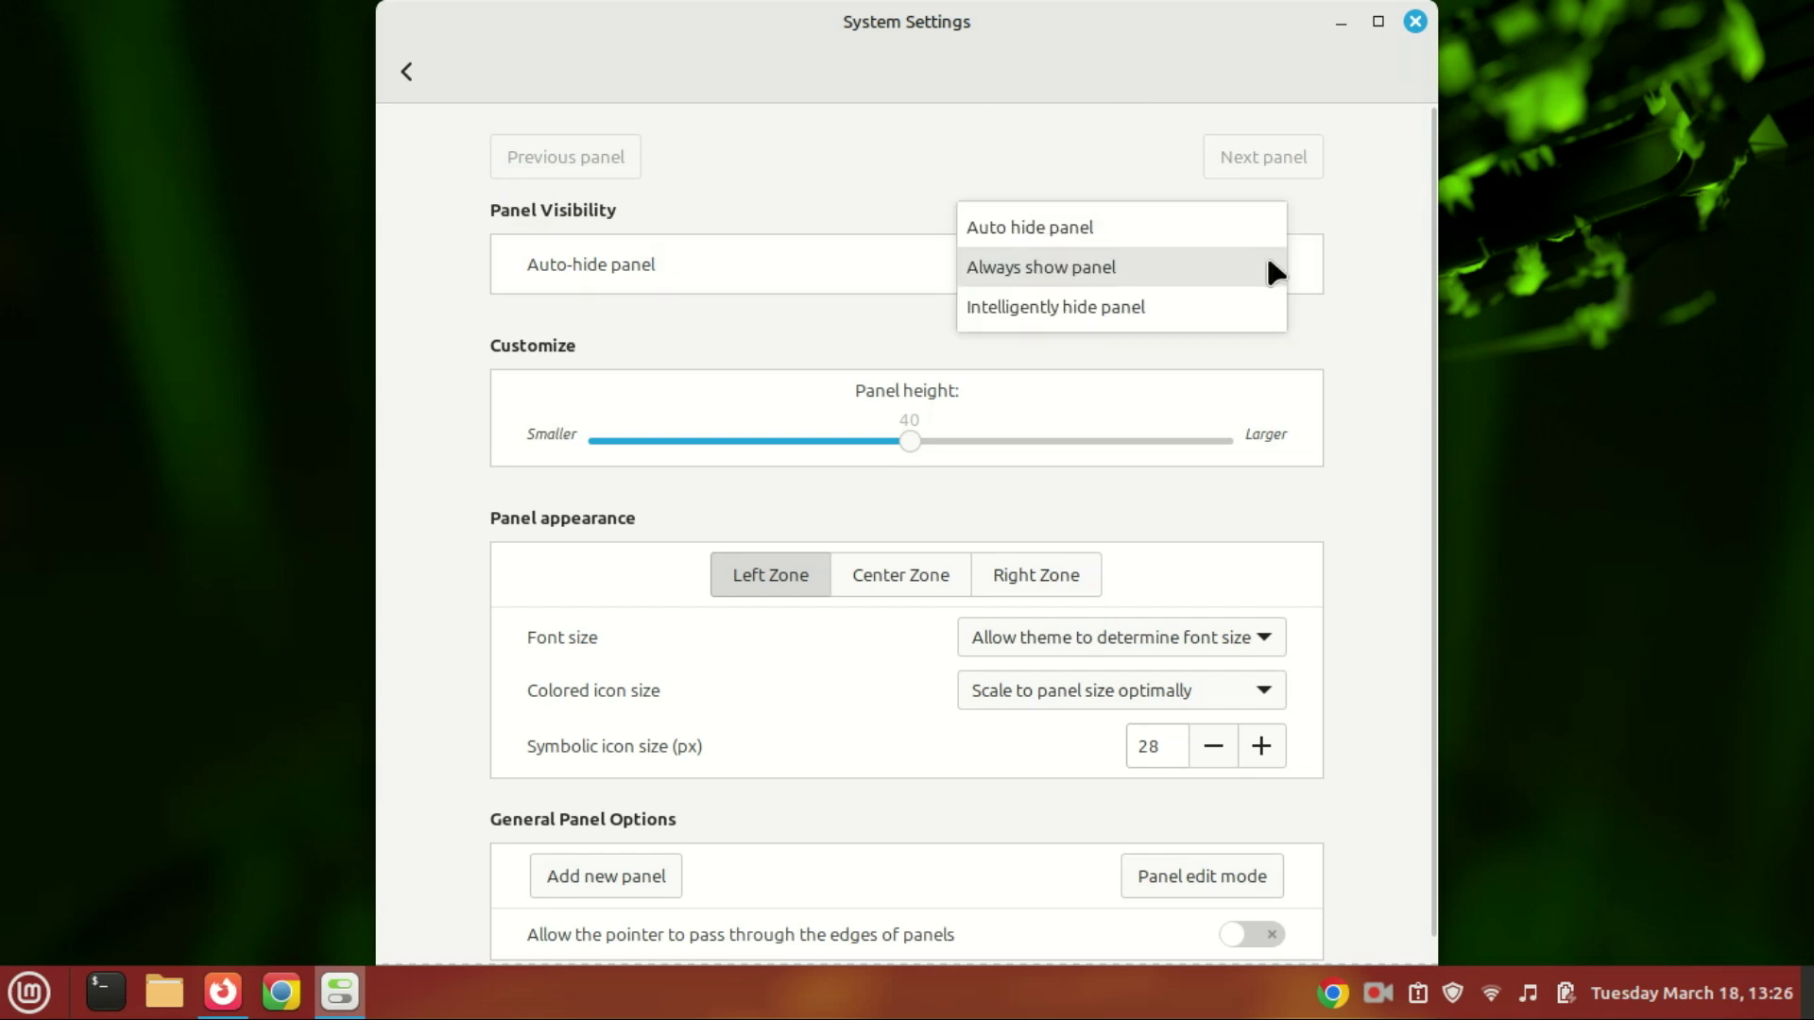
left_click(1209, 226)
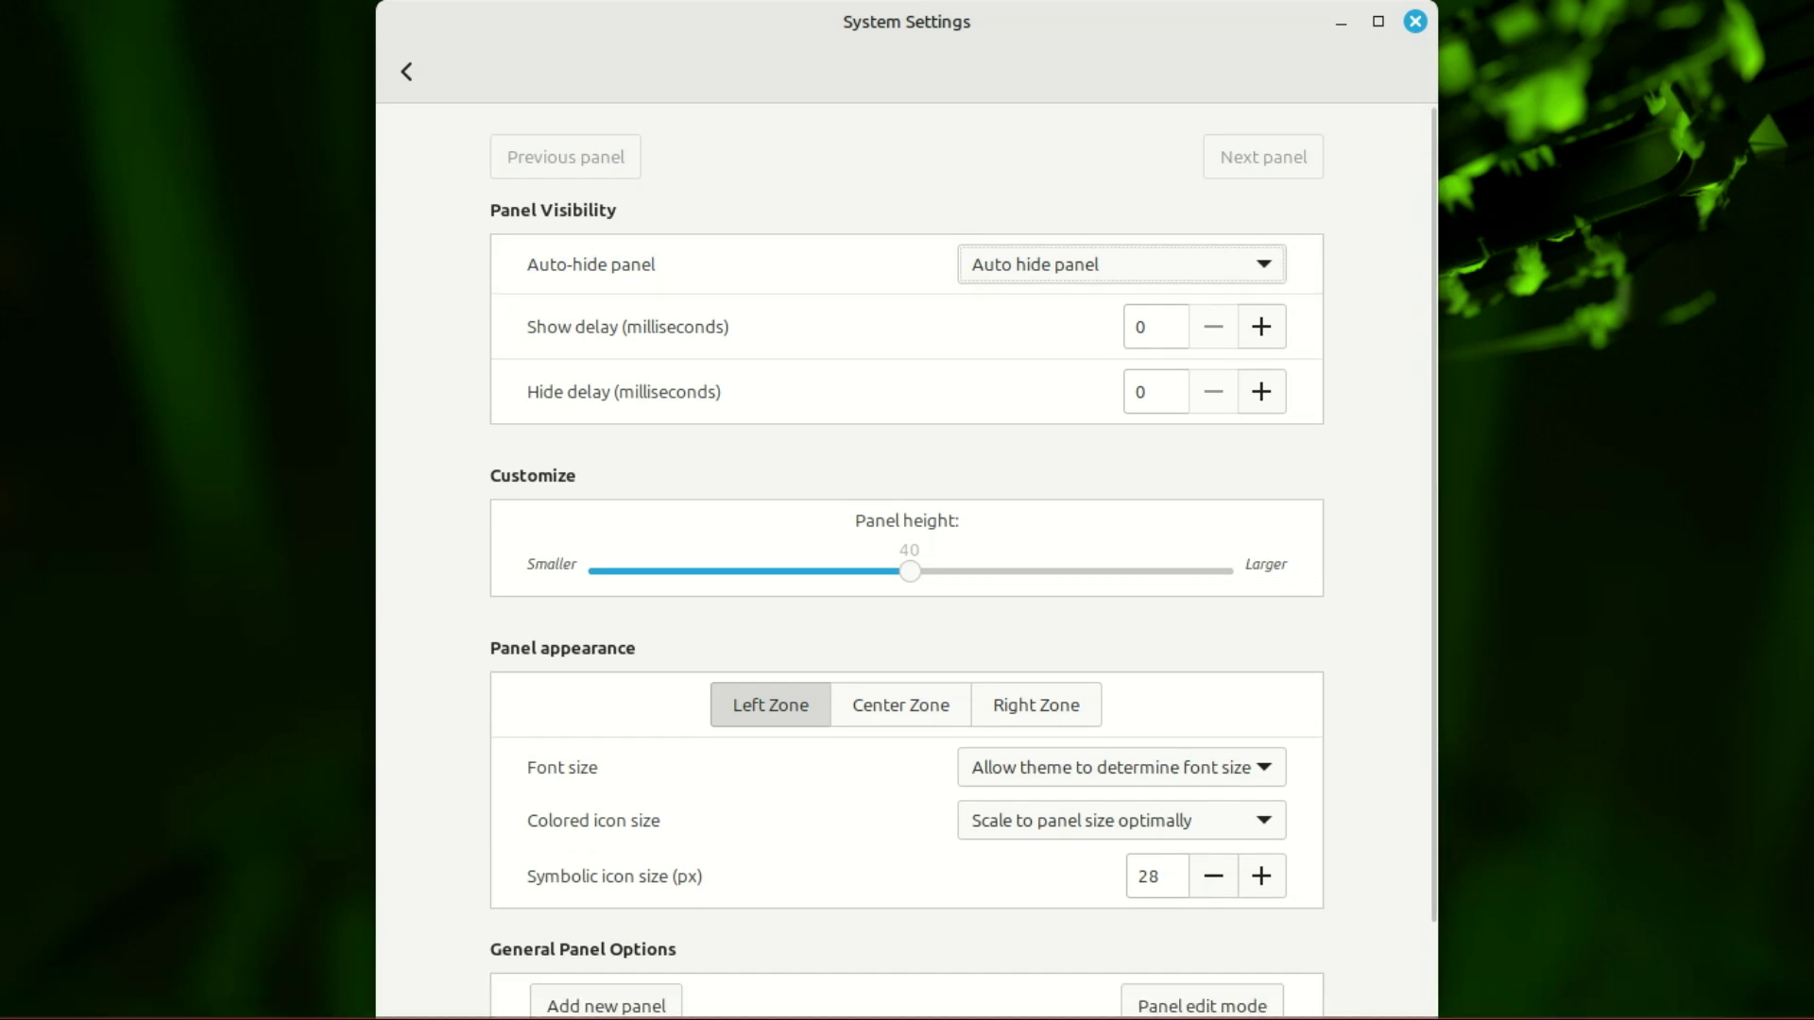
- Set the desktop panel's visibility to Always show panel and try a larger panel height
mouse_move(1653, 1015)
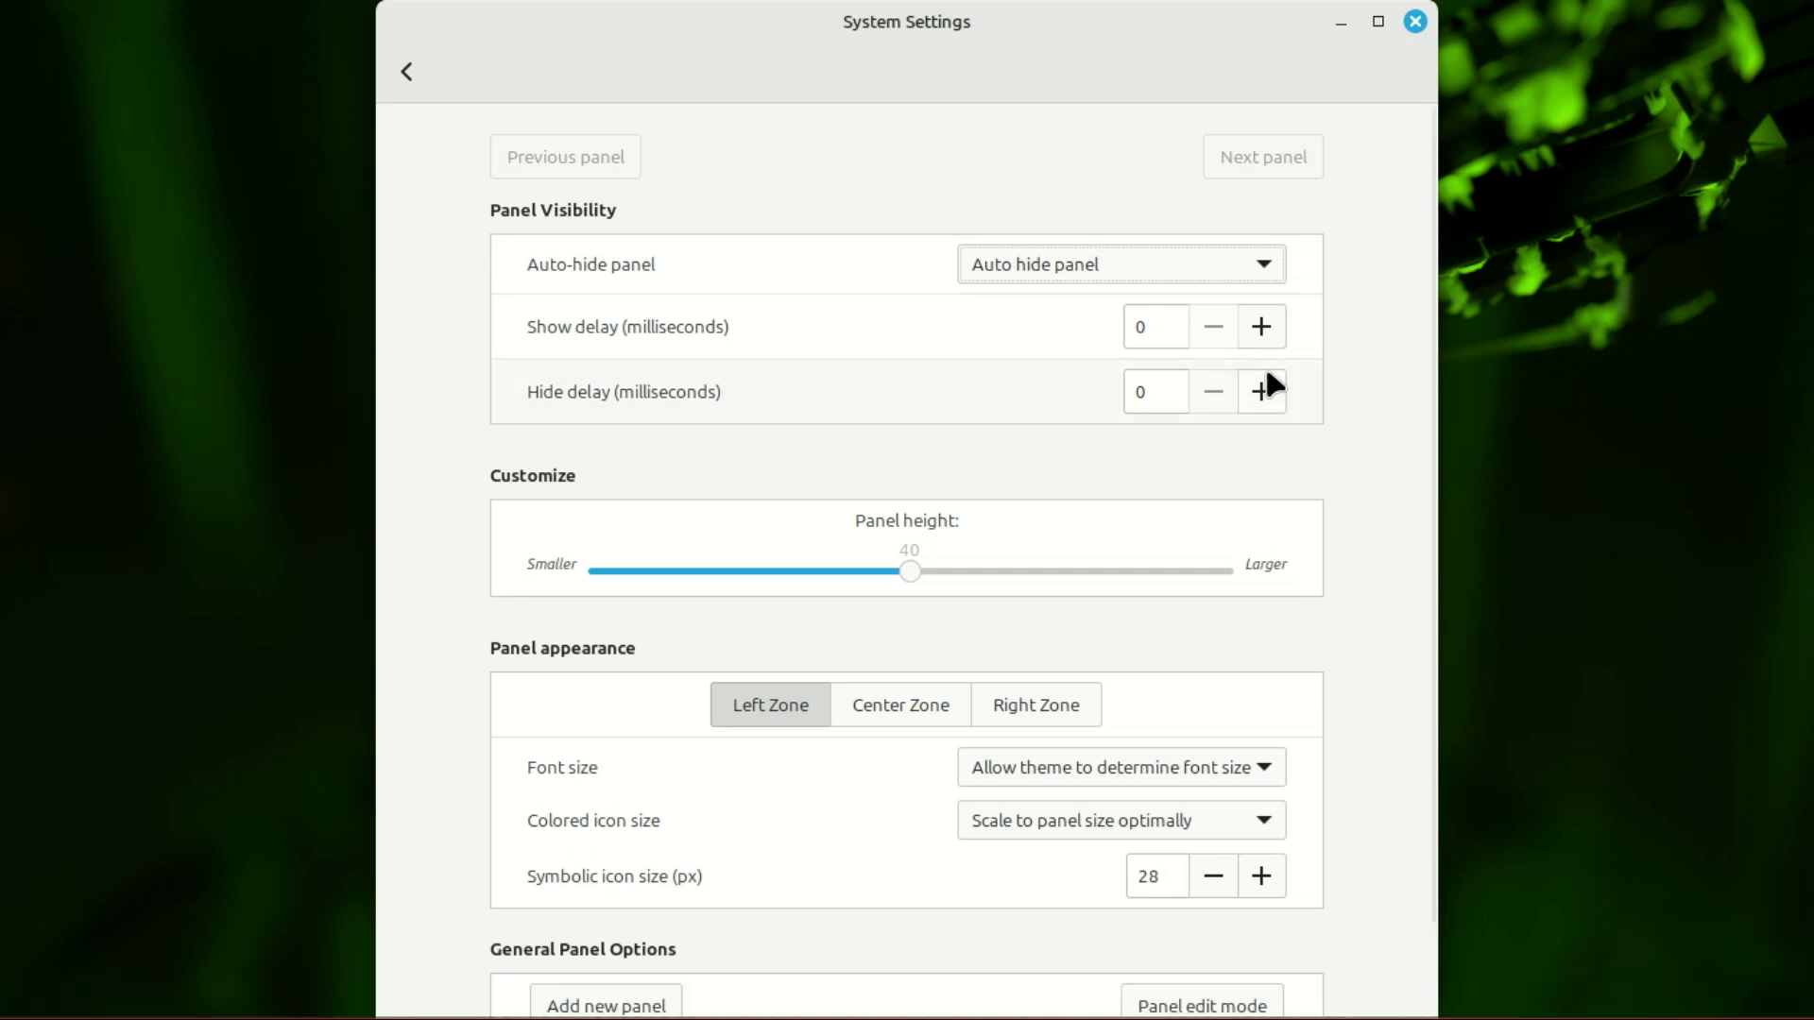
left_click(1260, 260)
left_click(1259, 265)
left_click(1248, 264)
left_click(1215, 300)
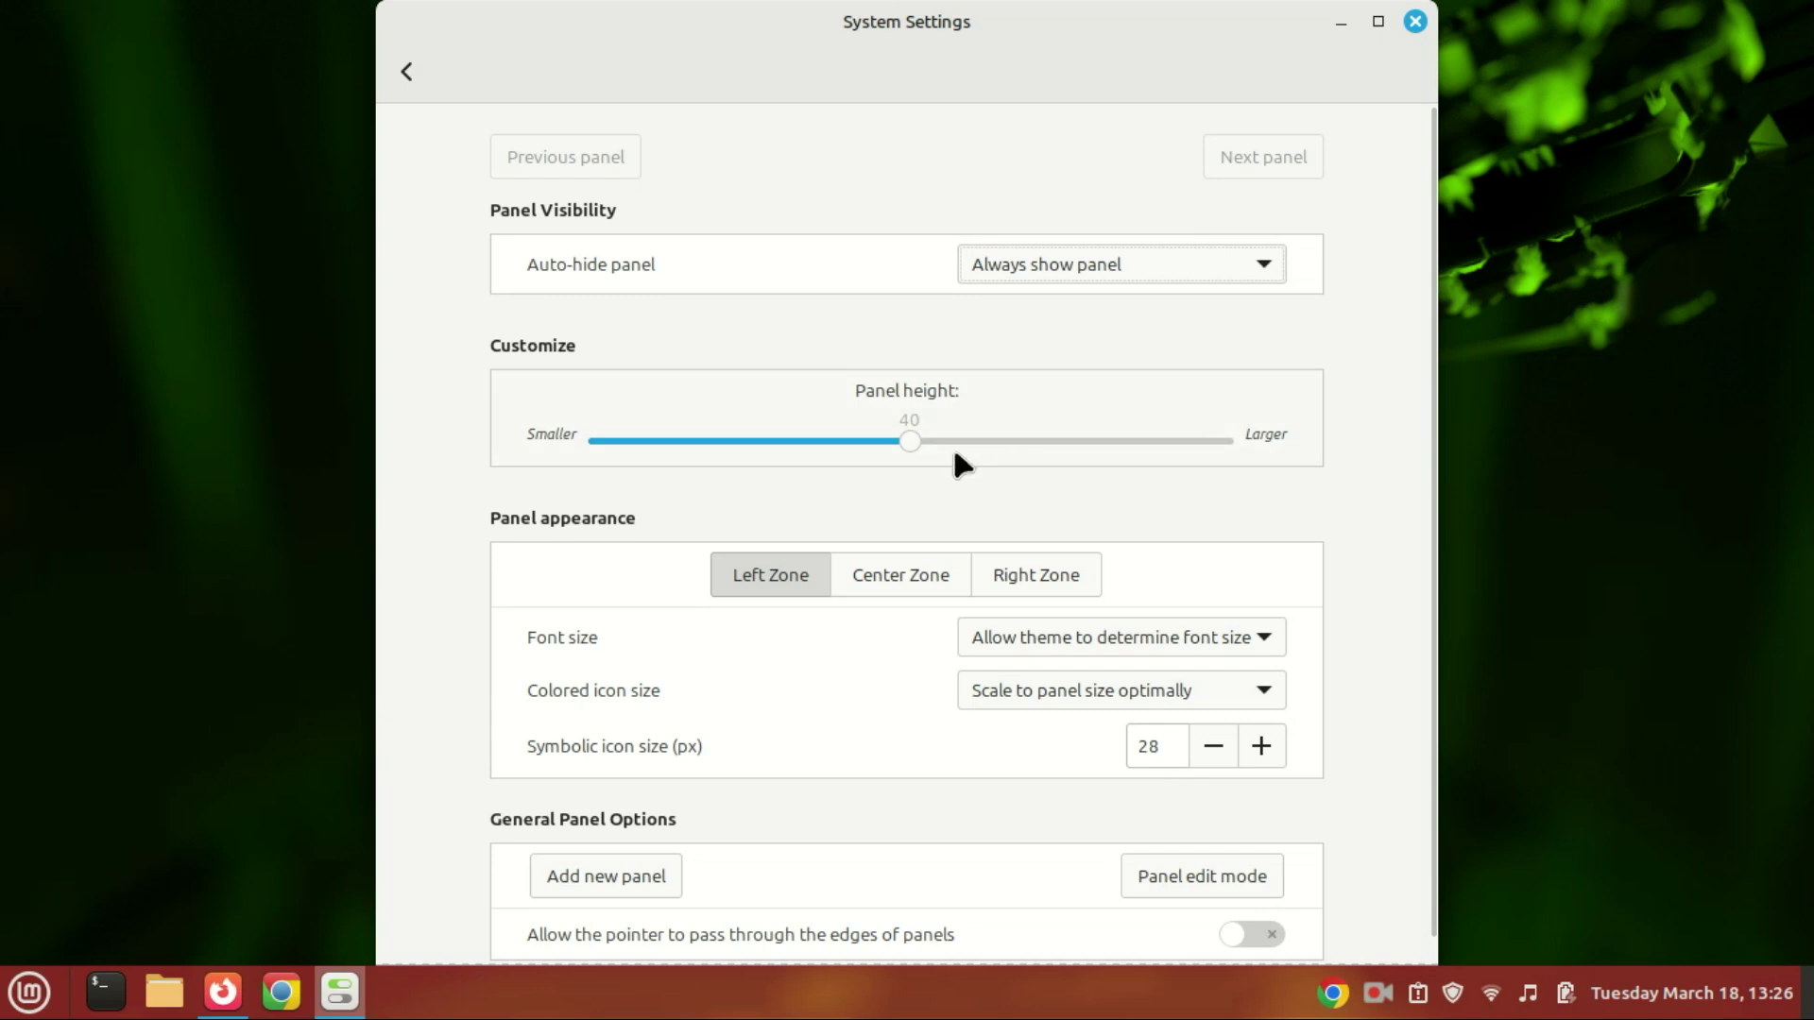
left_click_drag(913, 441, 1035, 440)
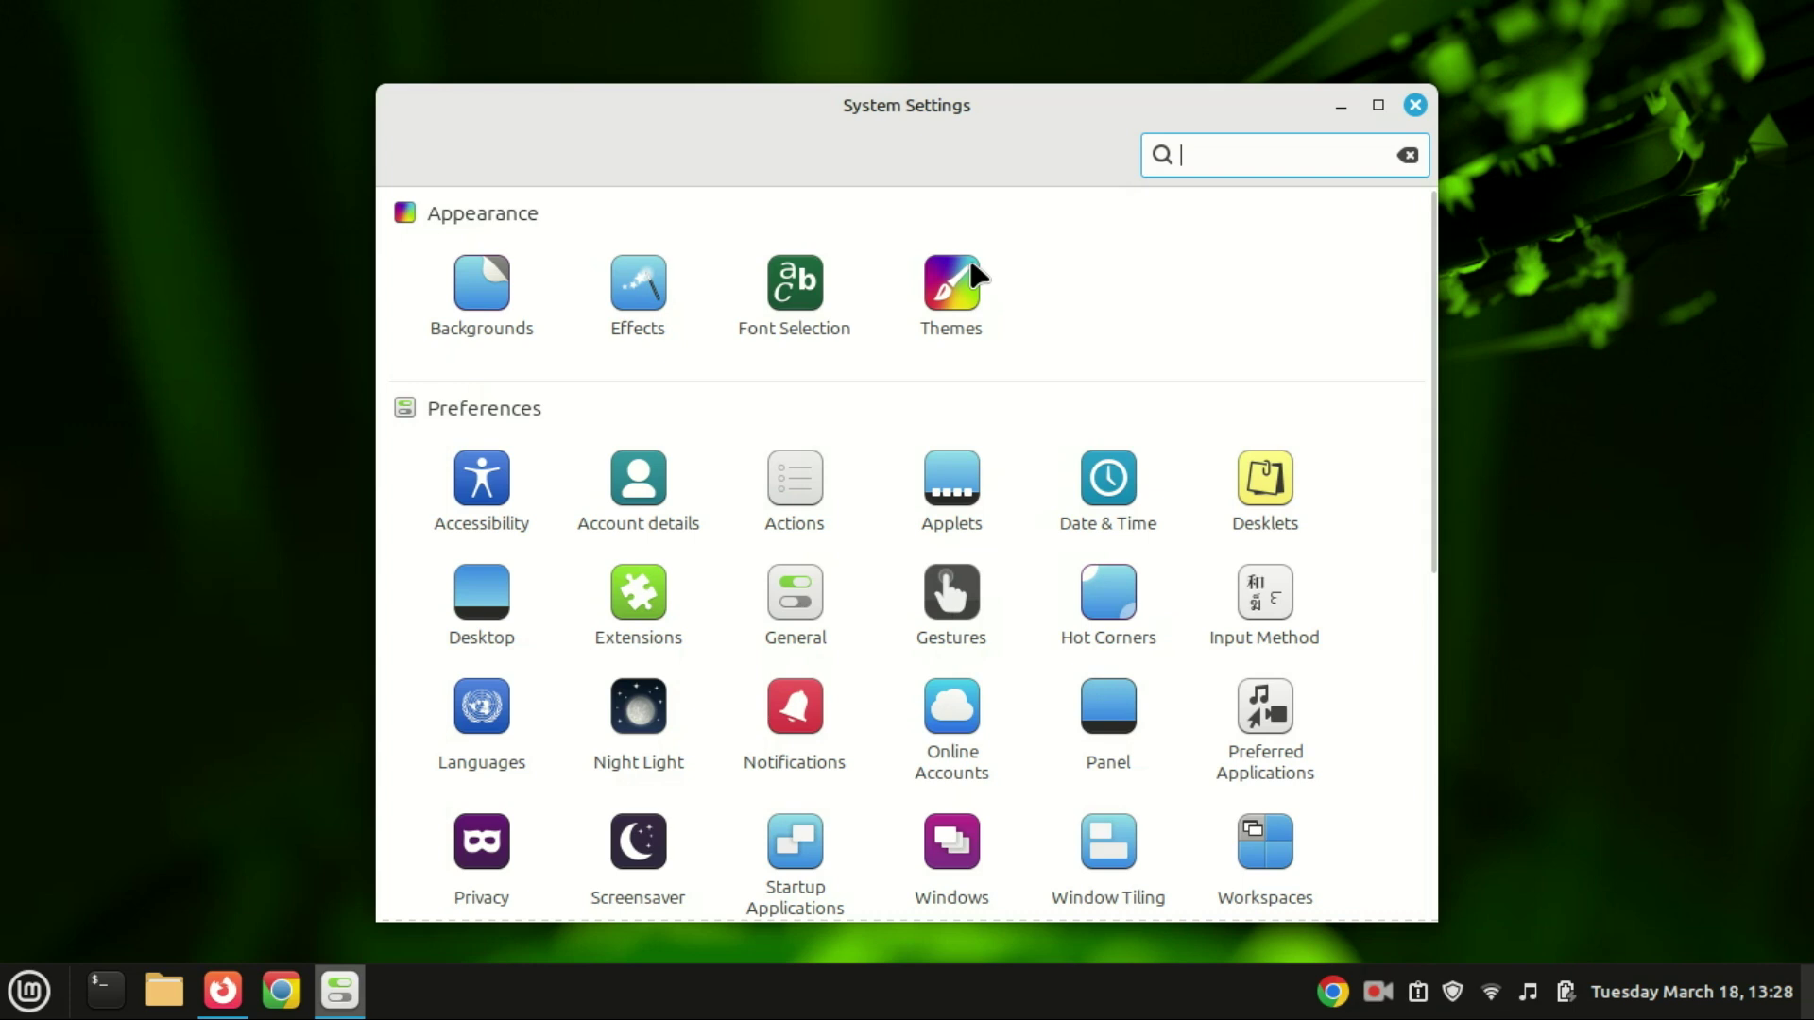
- Find the Hot Corners settings and enable the top-left and bottom-left corners, setting the top-left action to Show all windows
type("hot")
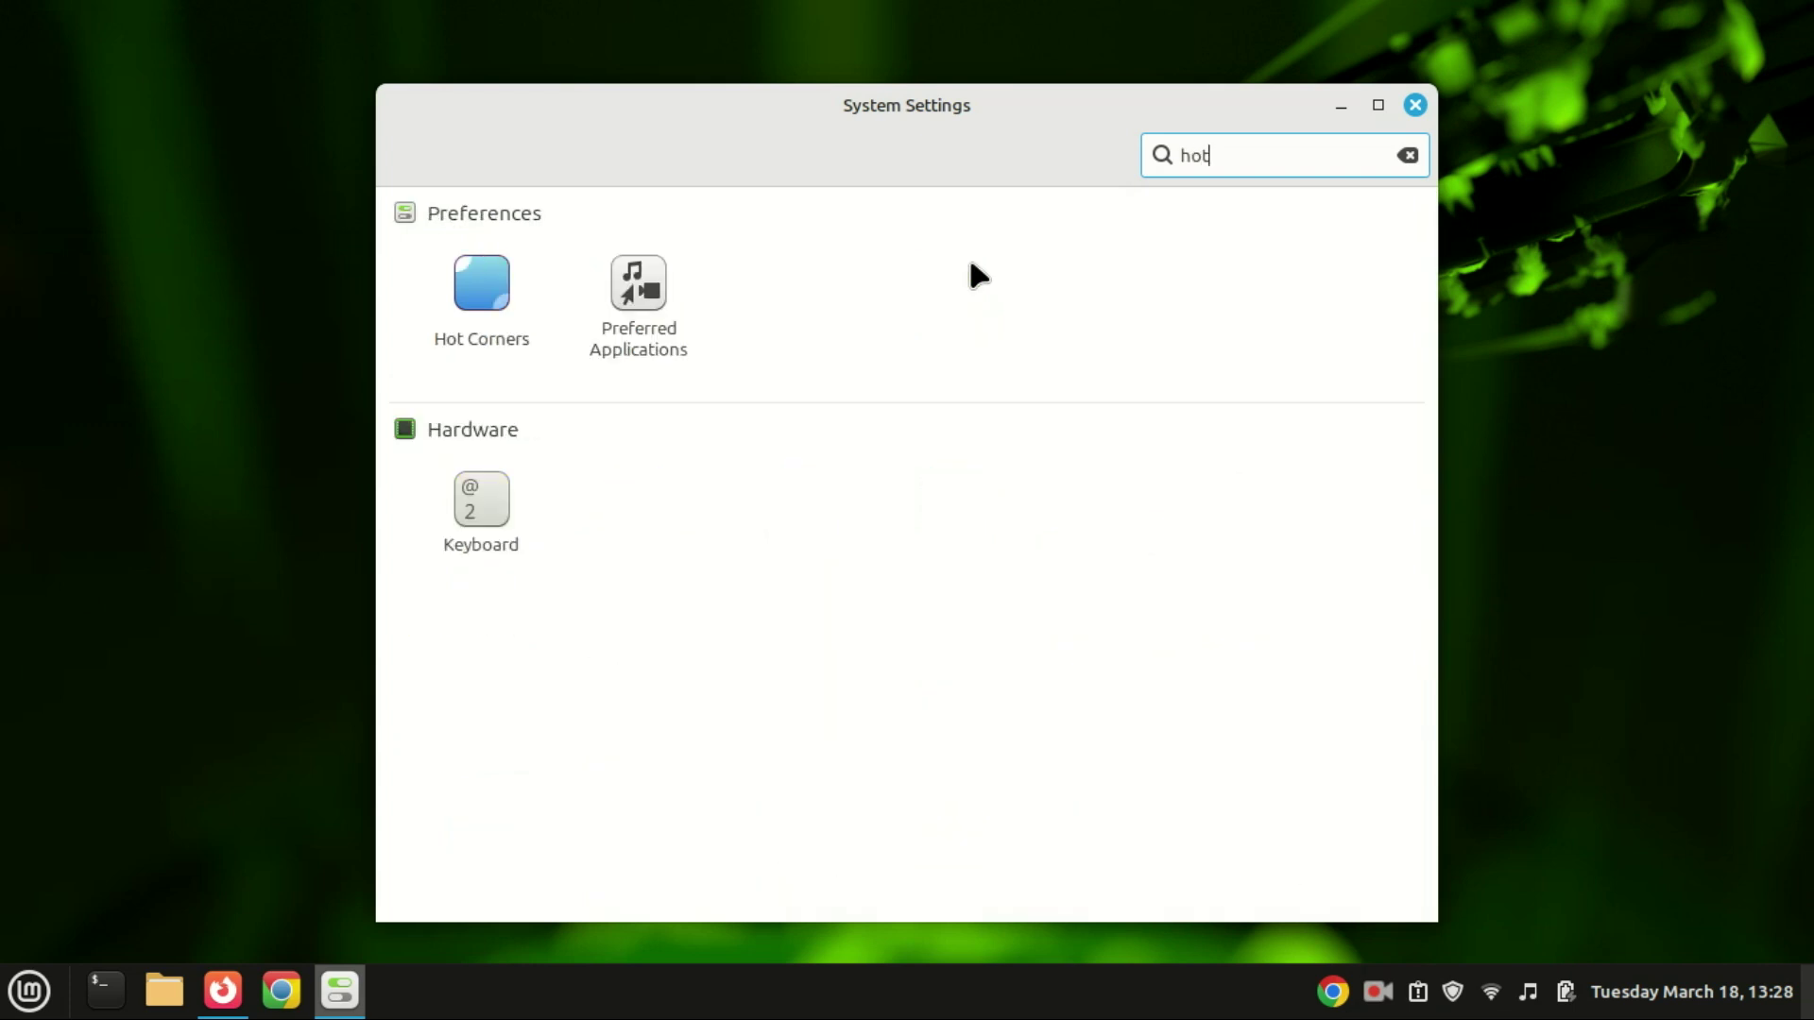
left_click(502, 297)
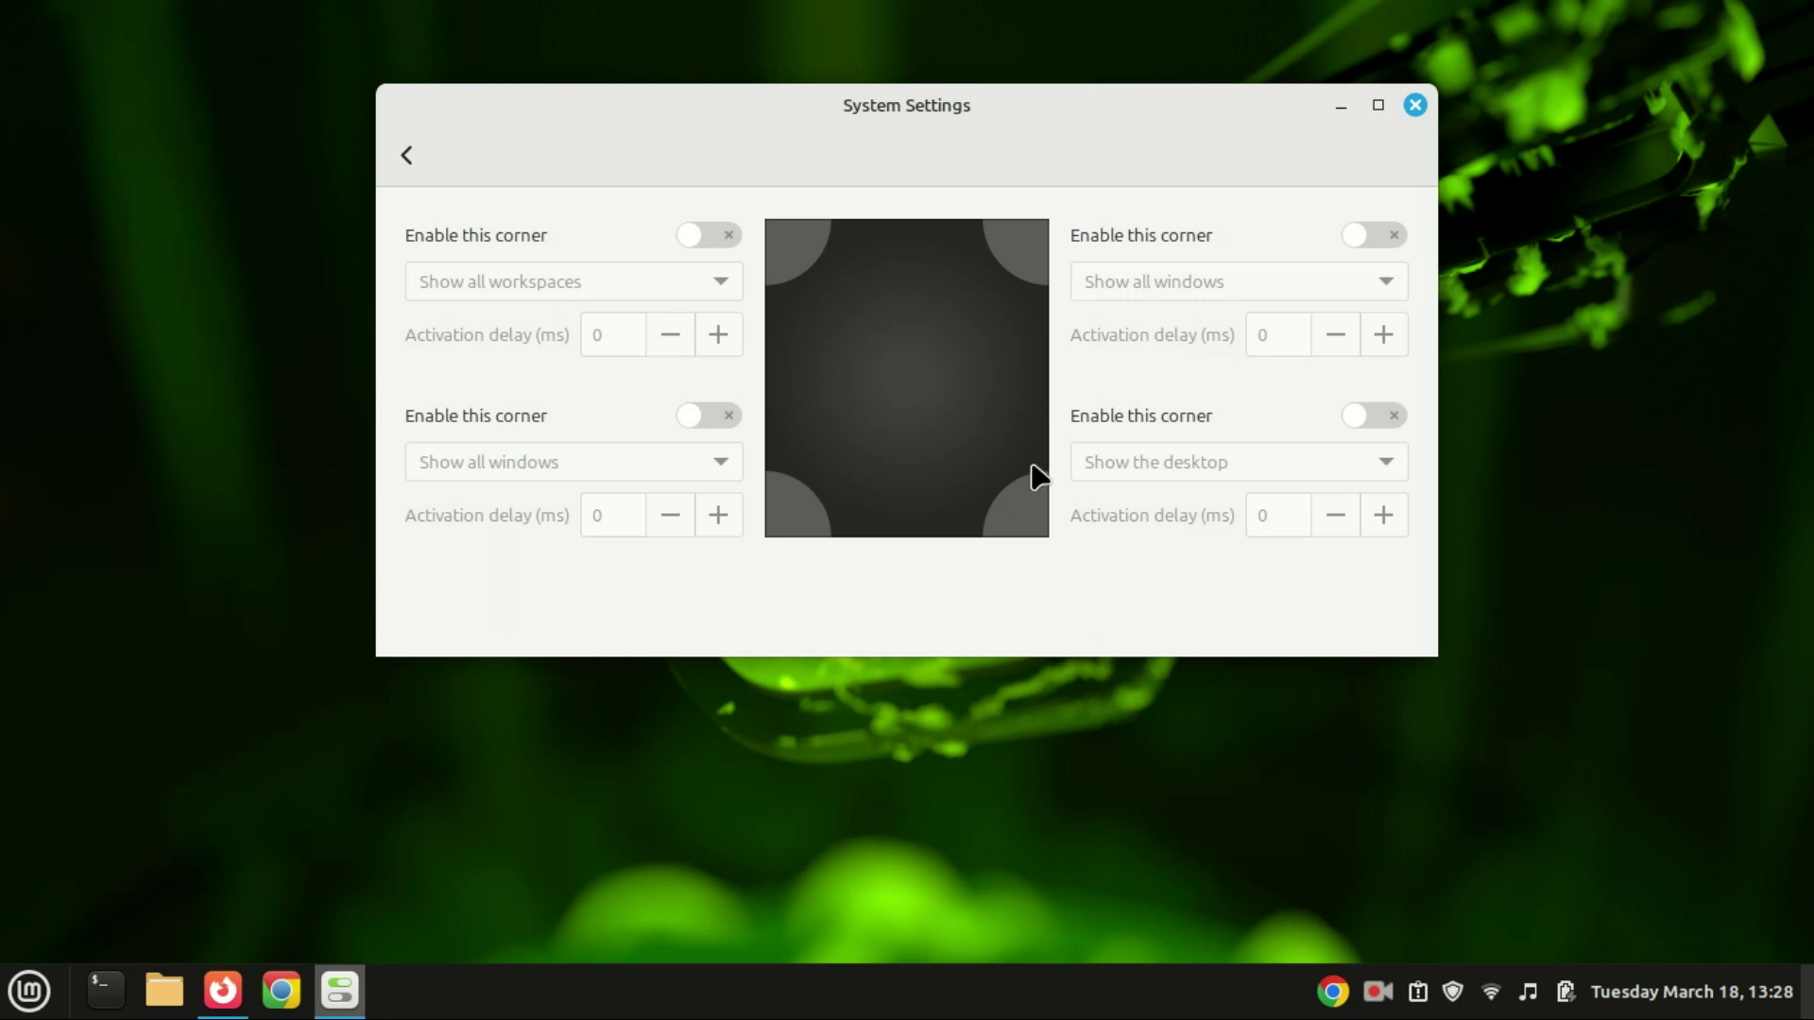
left_click(723, 237)
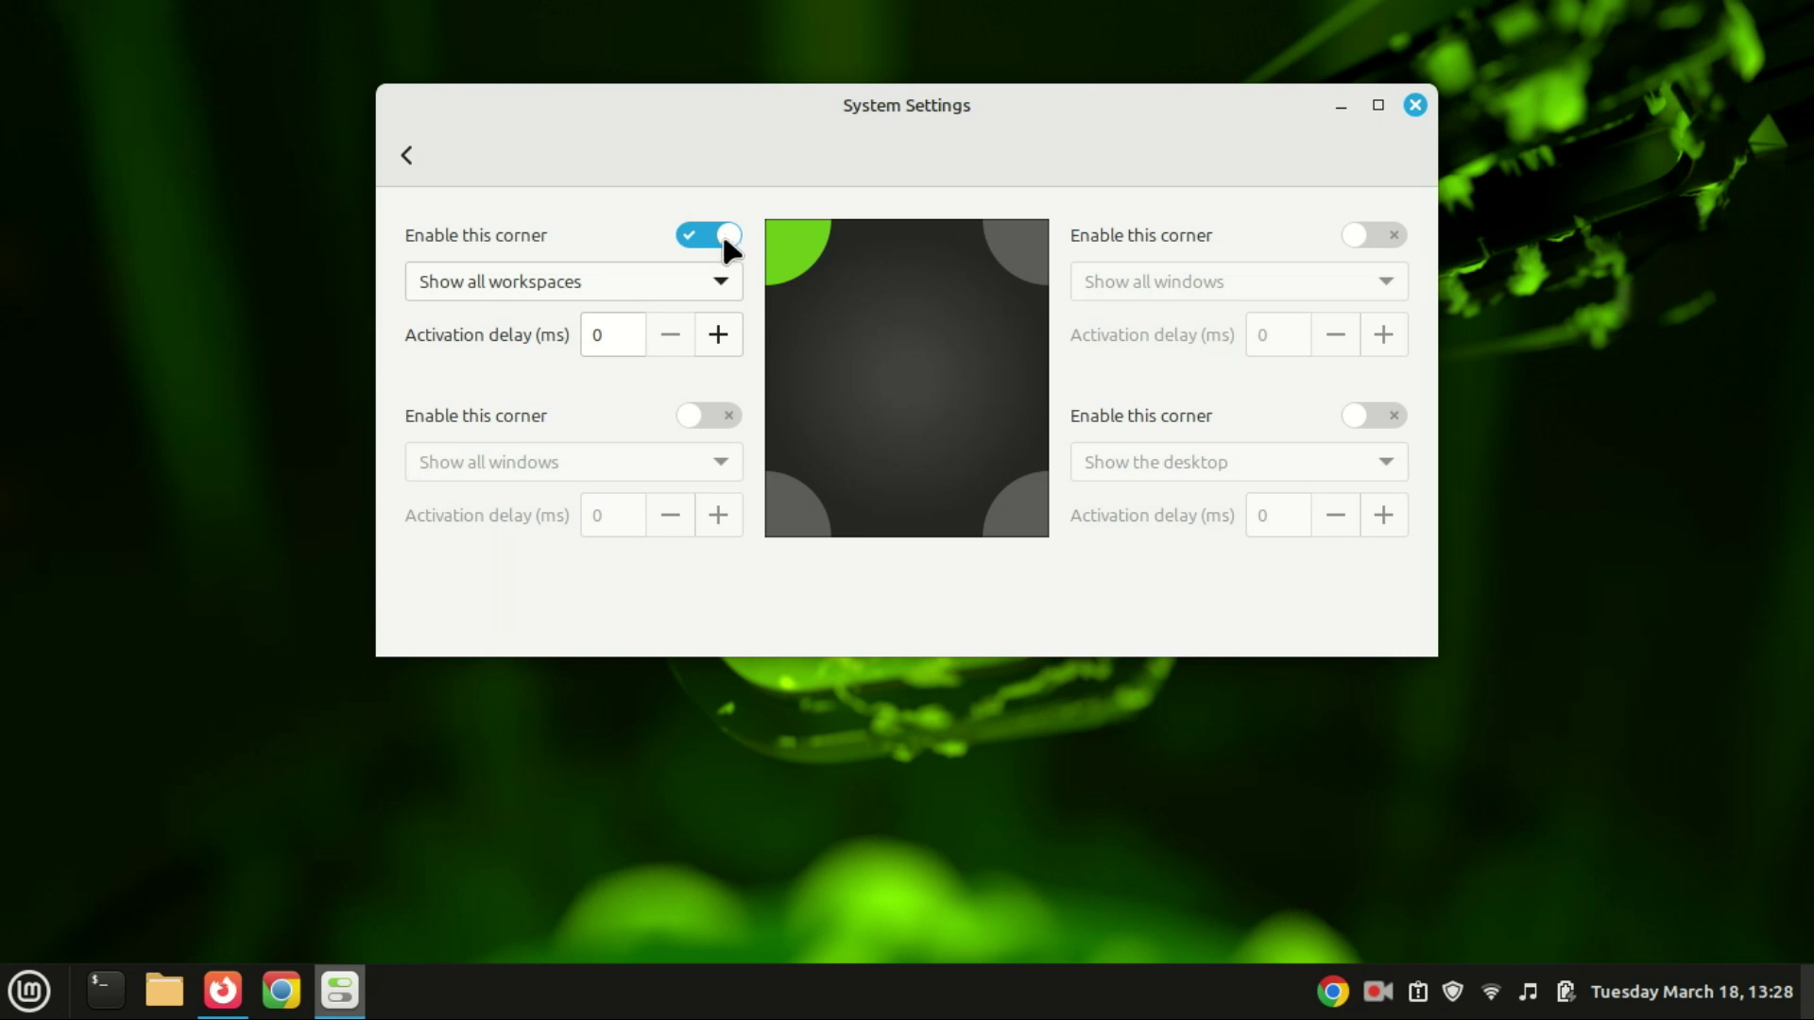
left_click(724, 274)
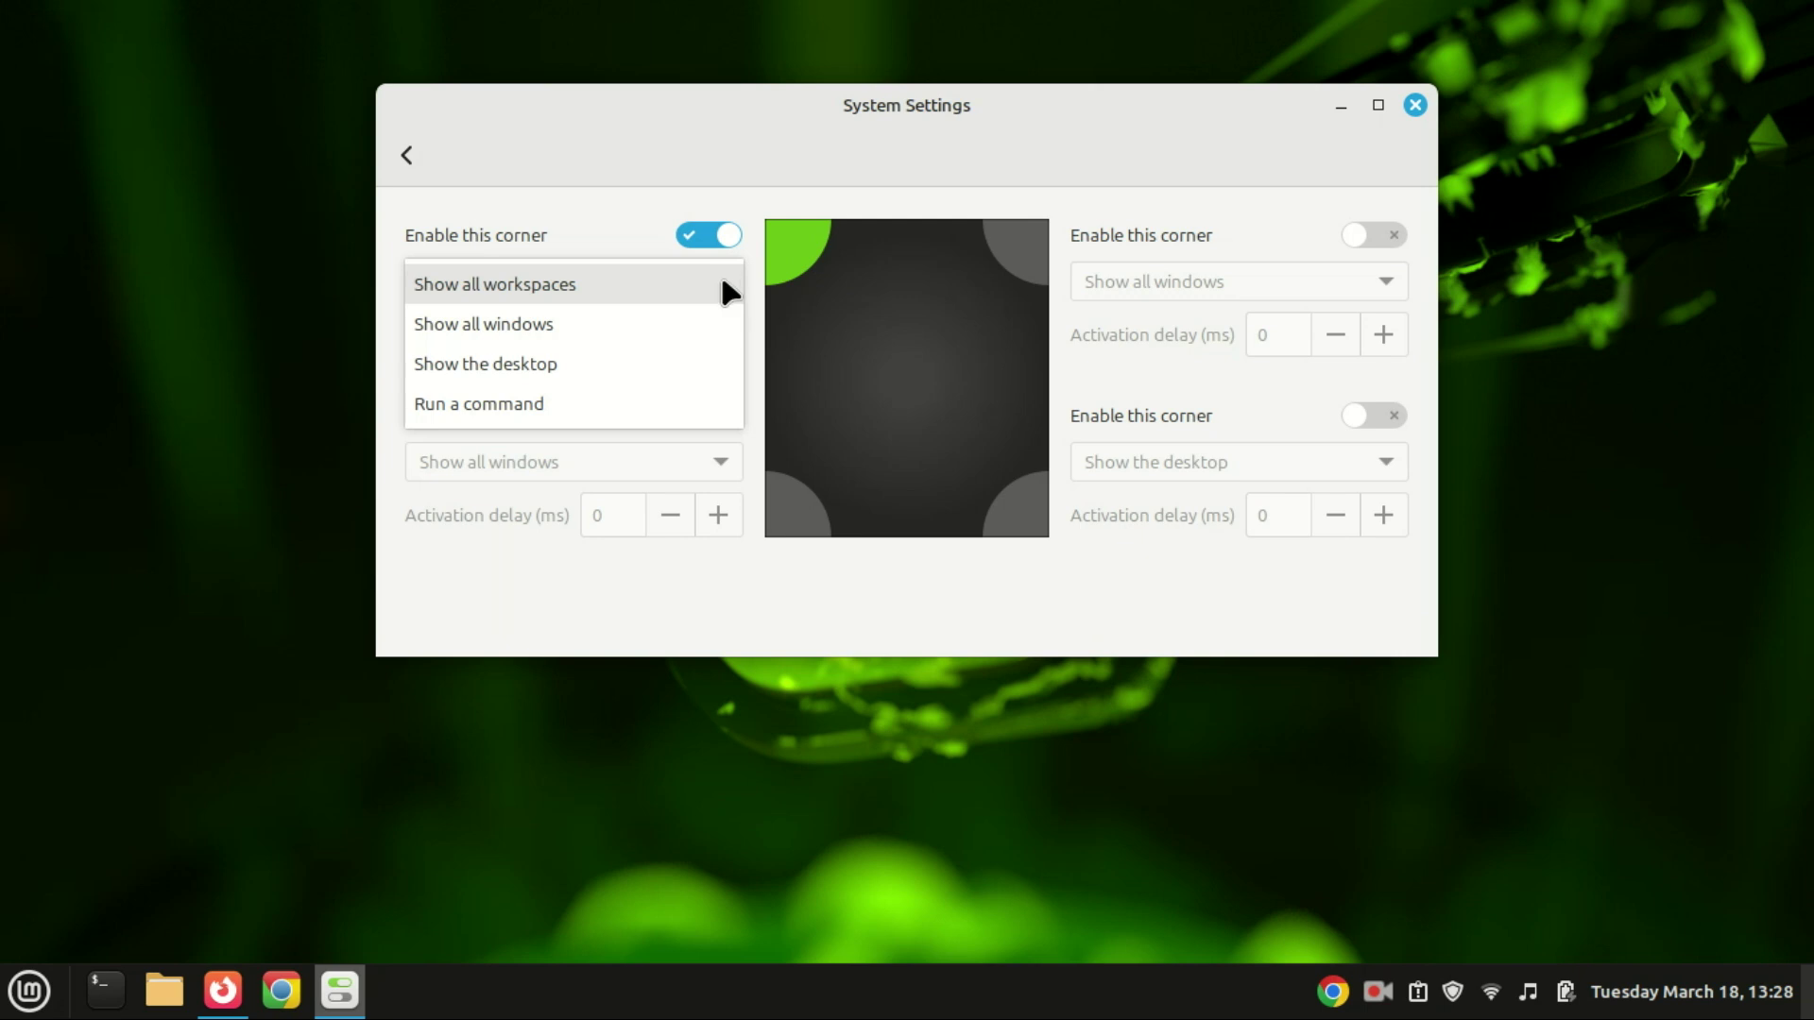
left_click(720, 324)
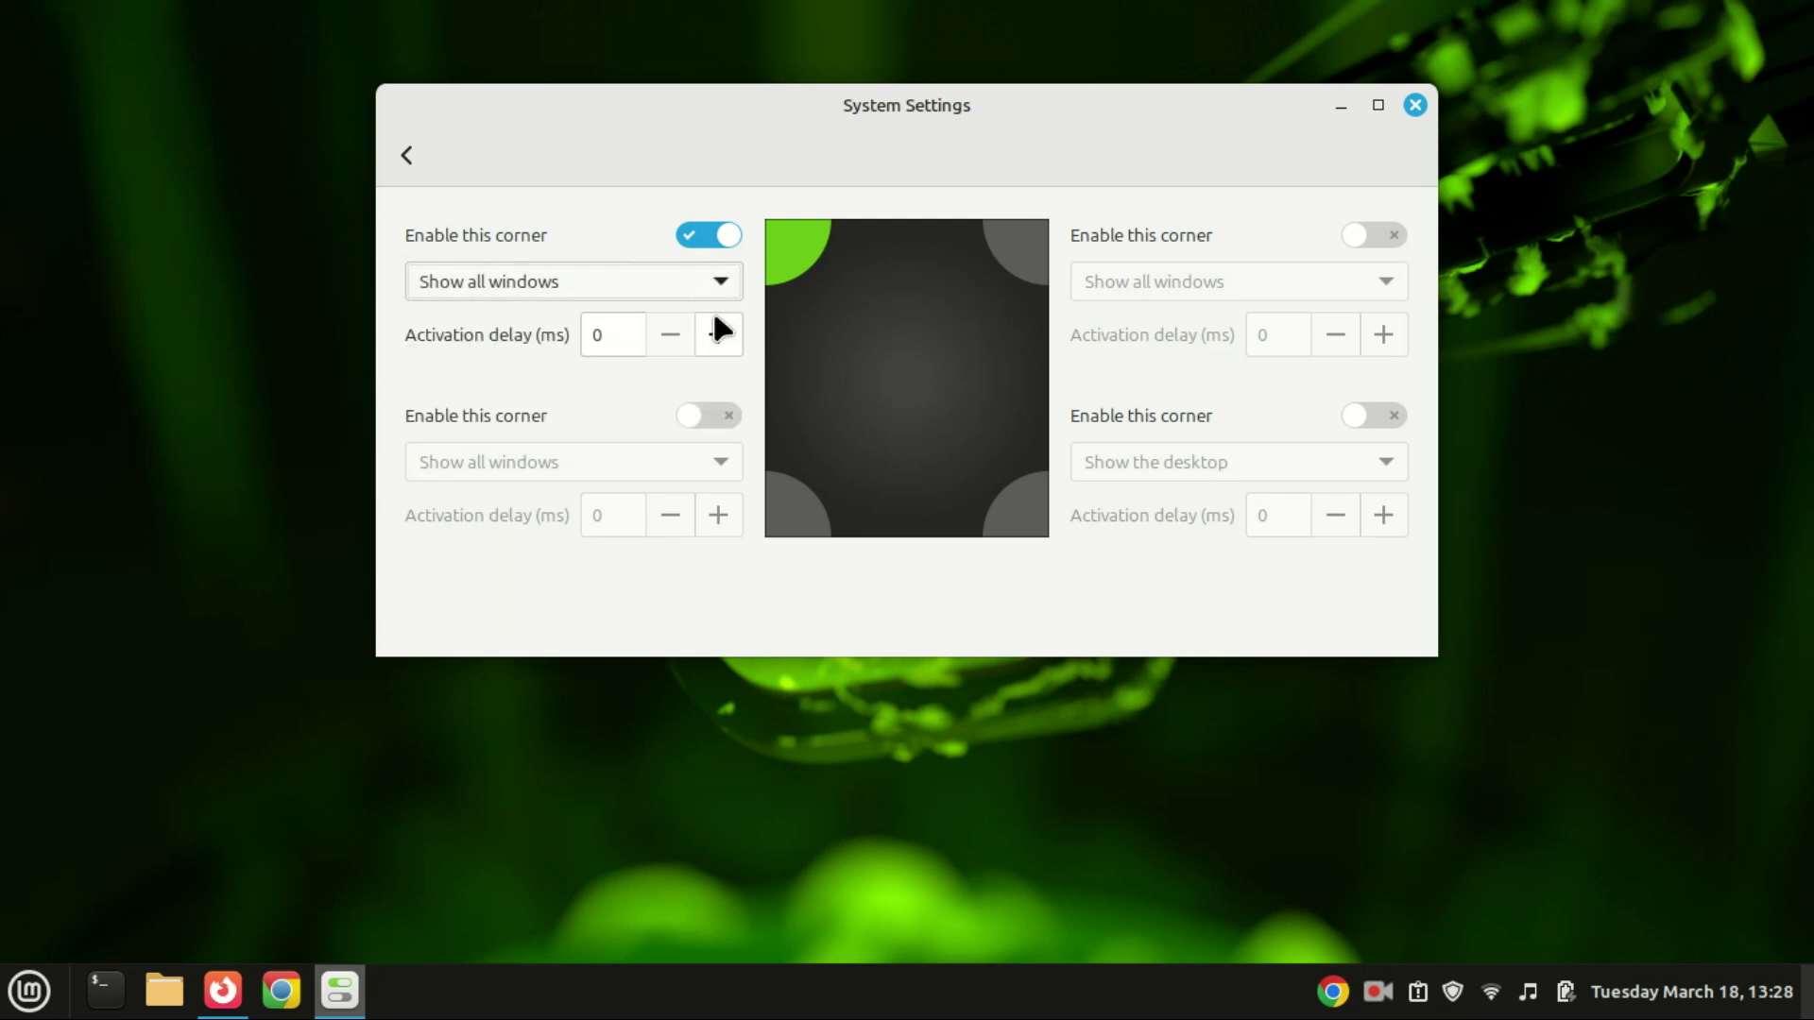
left_click(721, 432)
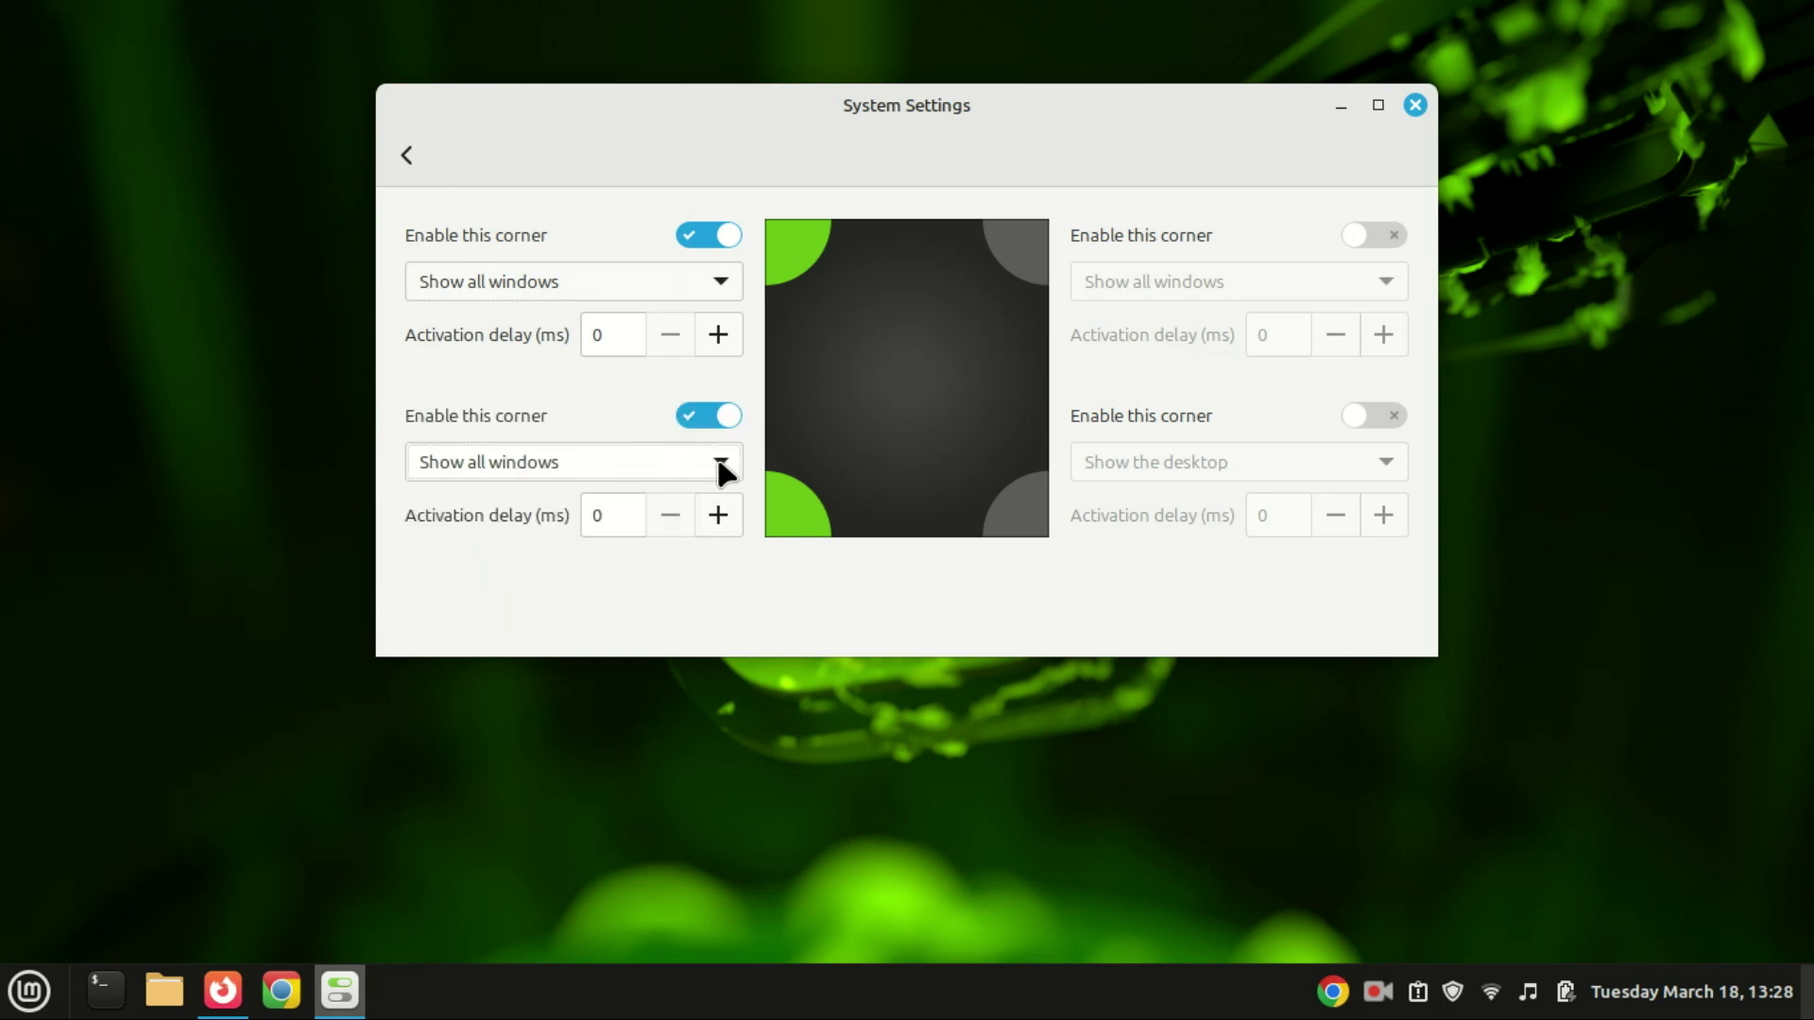
- Close System Settings and use the top-left hot corner to show all windows and switch to the terminal
left_click(1414, 106)
mouse_move(4, 10)
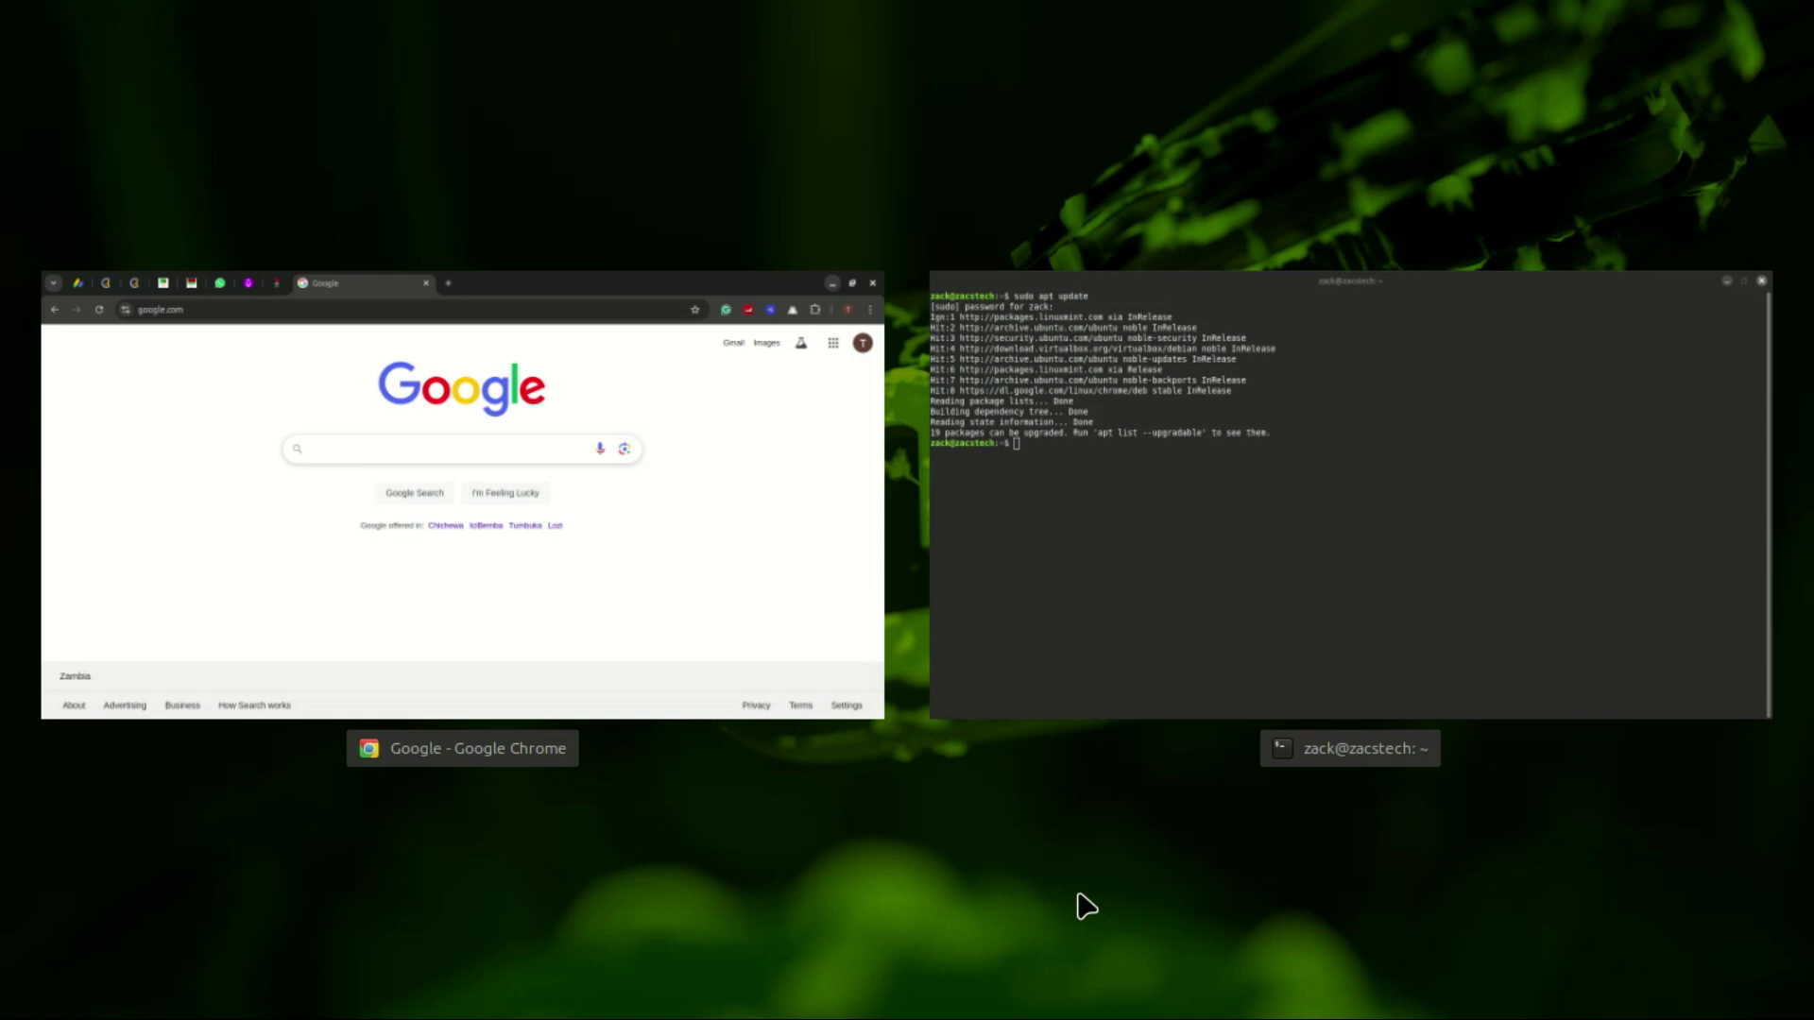
left_click(1407, 415)
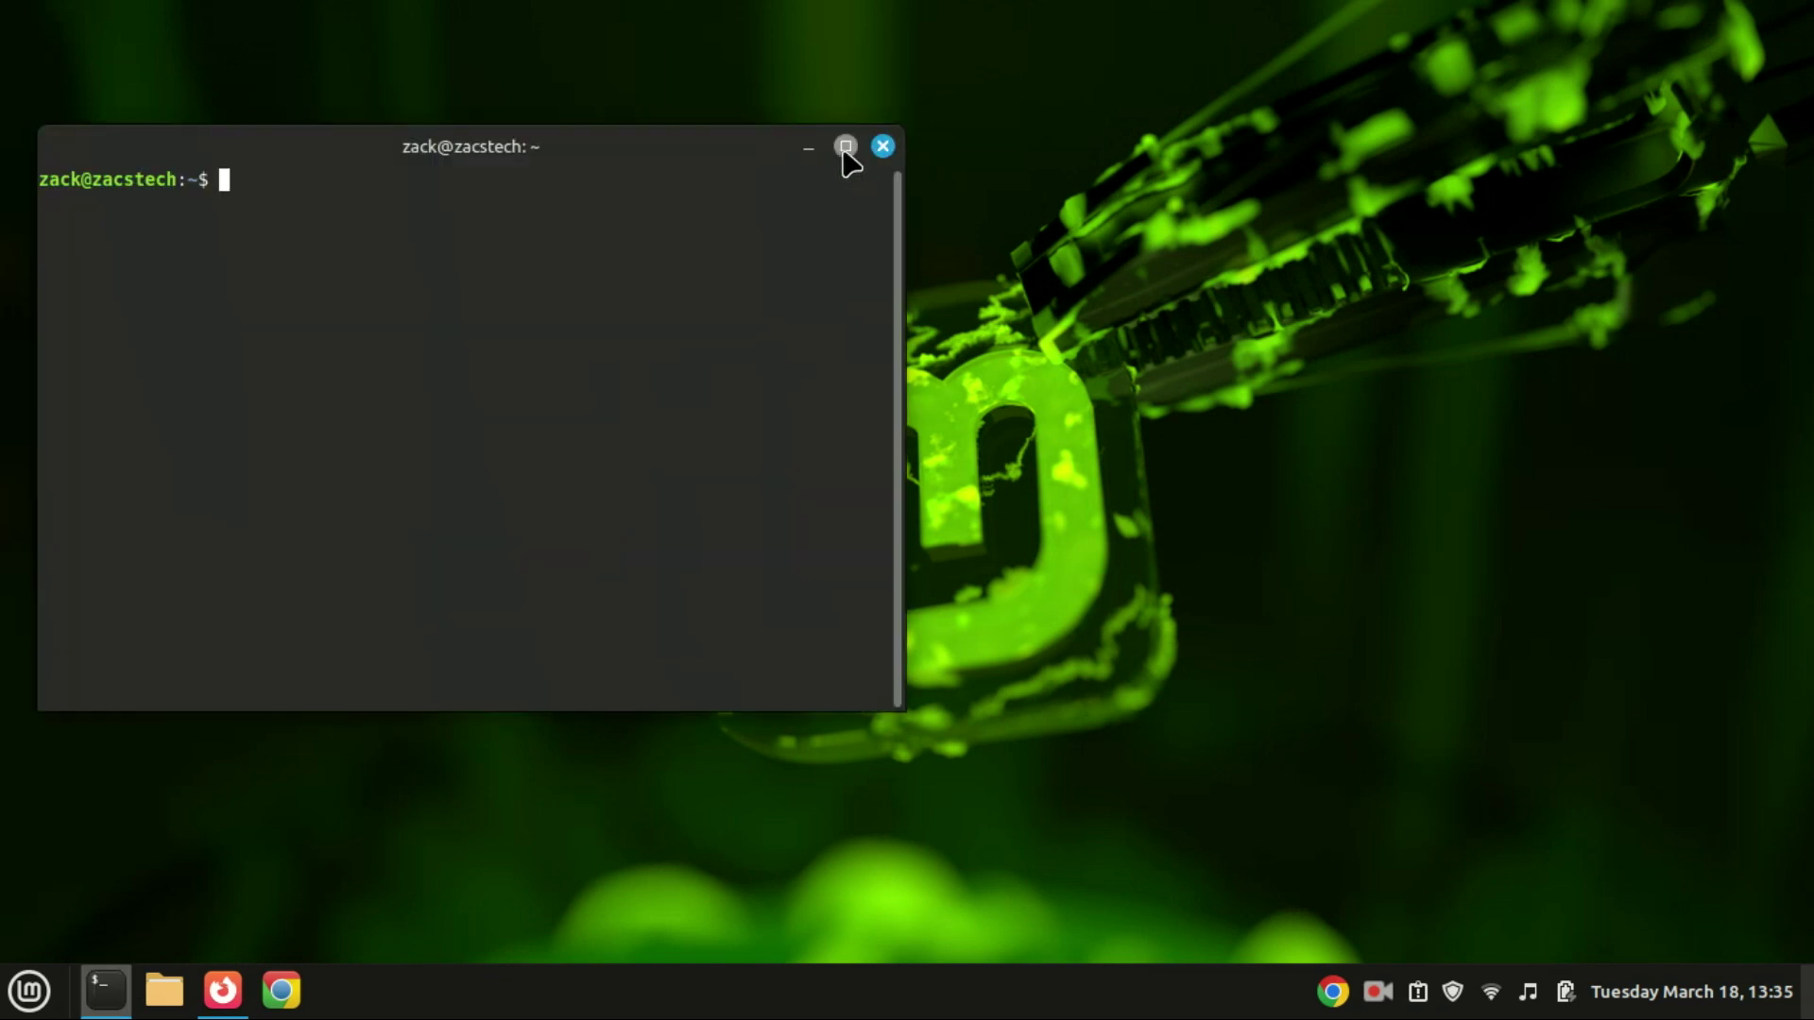
- Install Nala with "sudo apt install nala" in a maximized terminal, entering the account password and accepting the installation, and clear the output
left_click(845, 149)
type("sudo apt install nala")
key("Return")
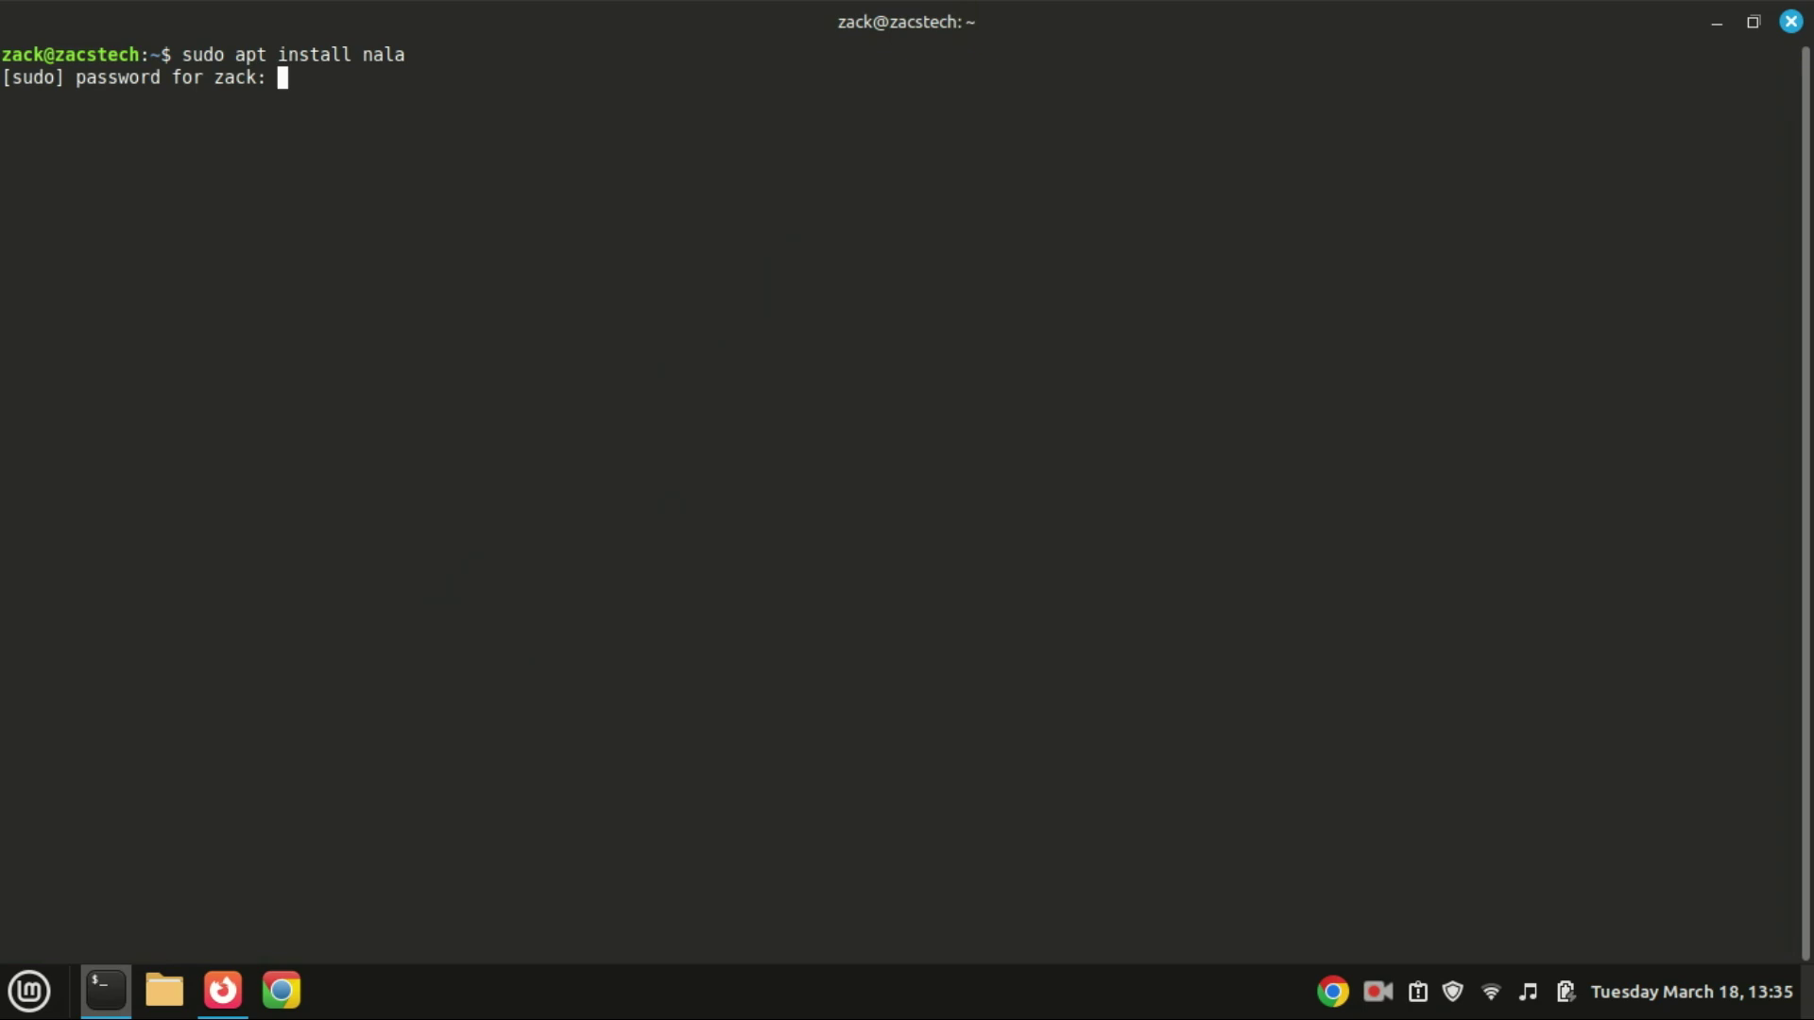
type("*********")
key("Return")
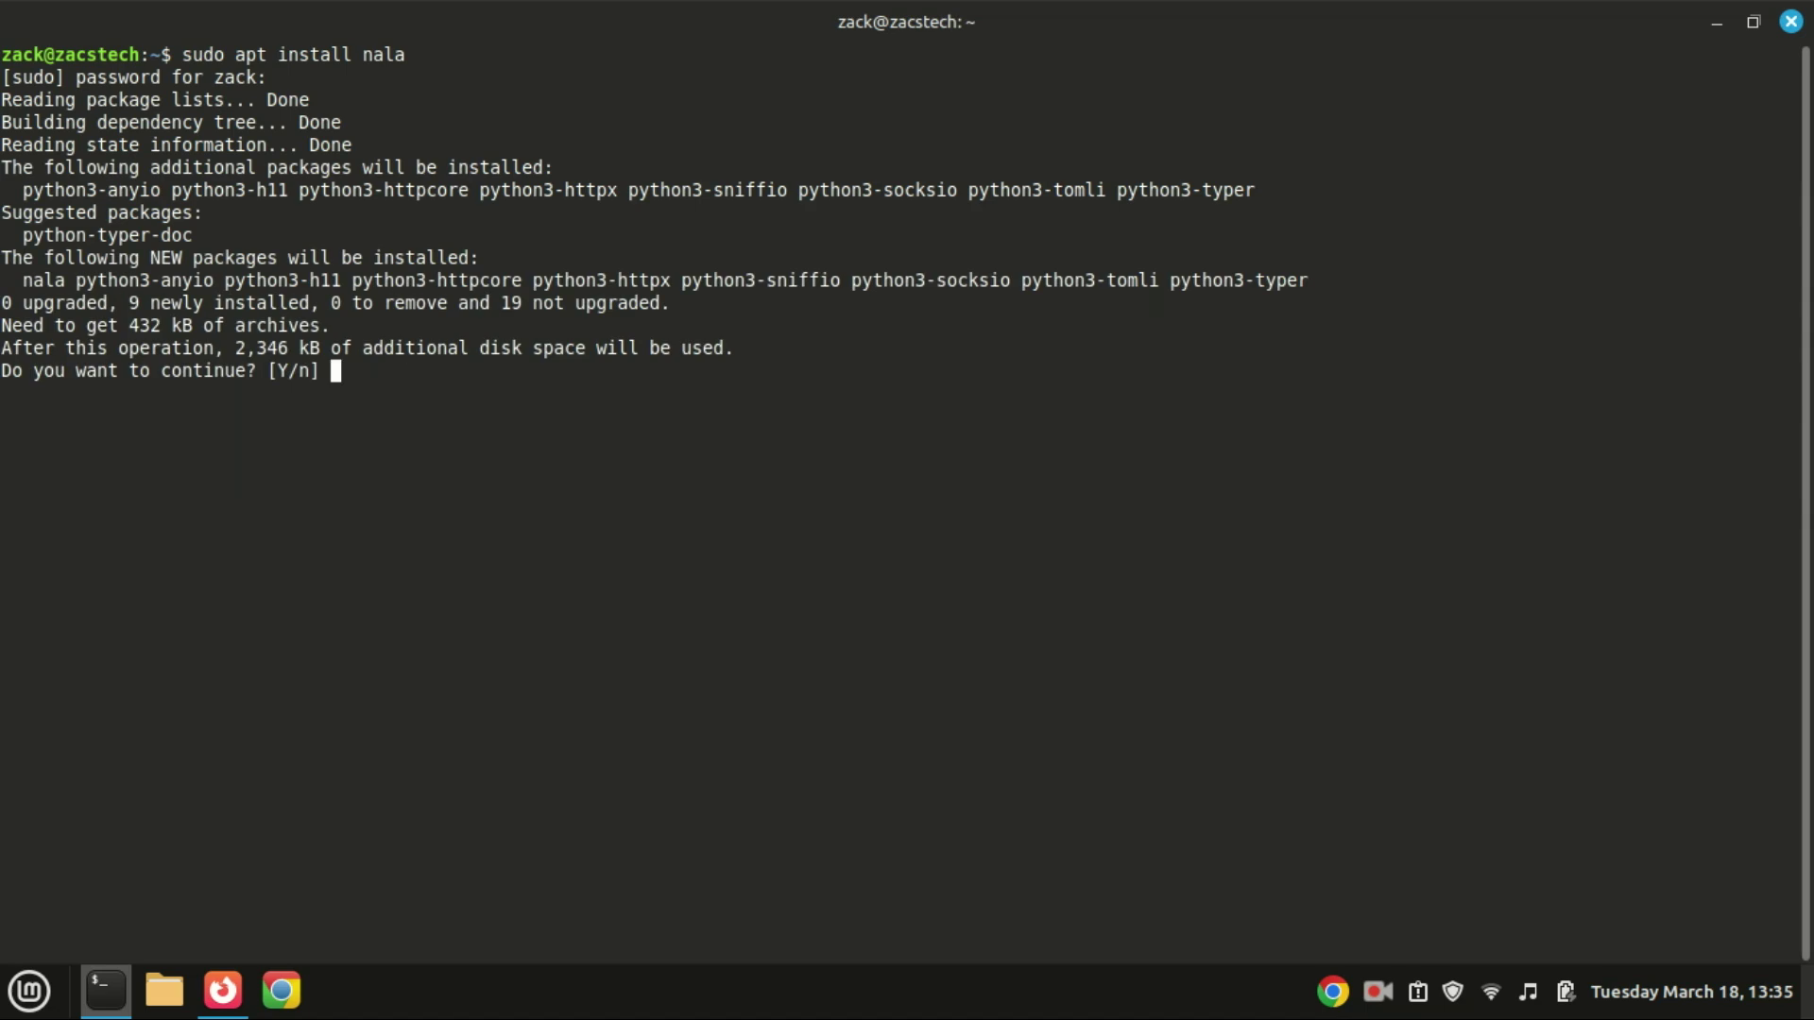
type("y")
key("Return")
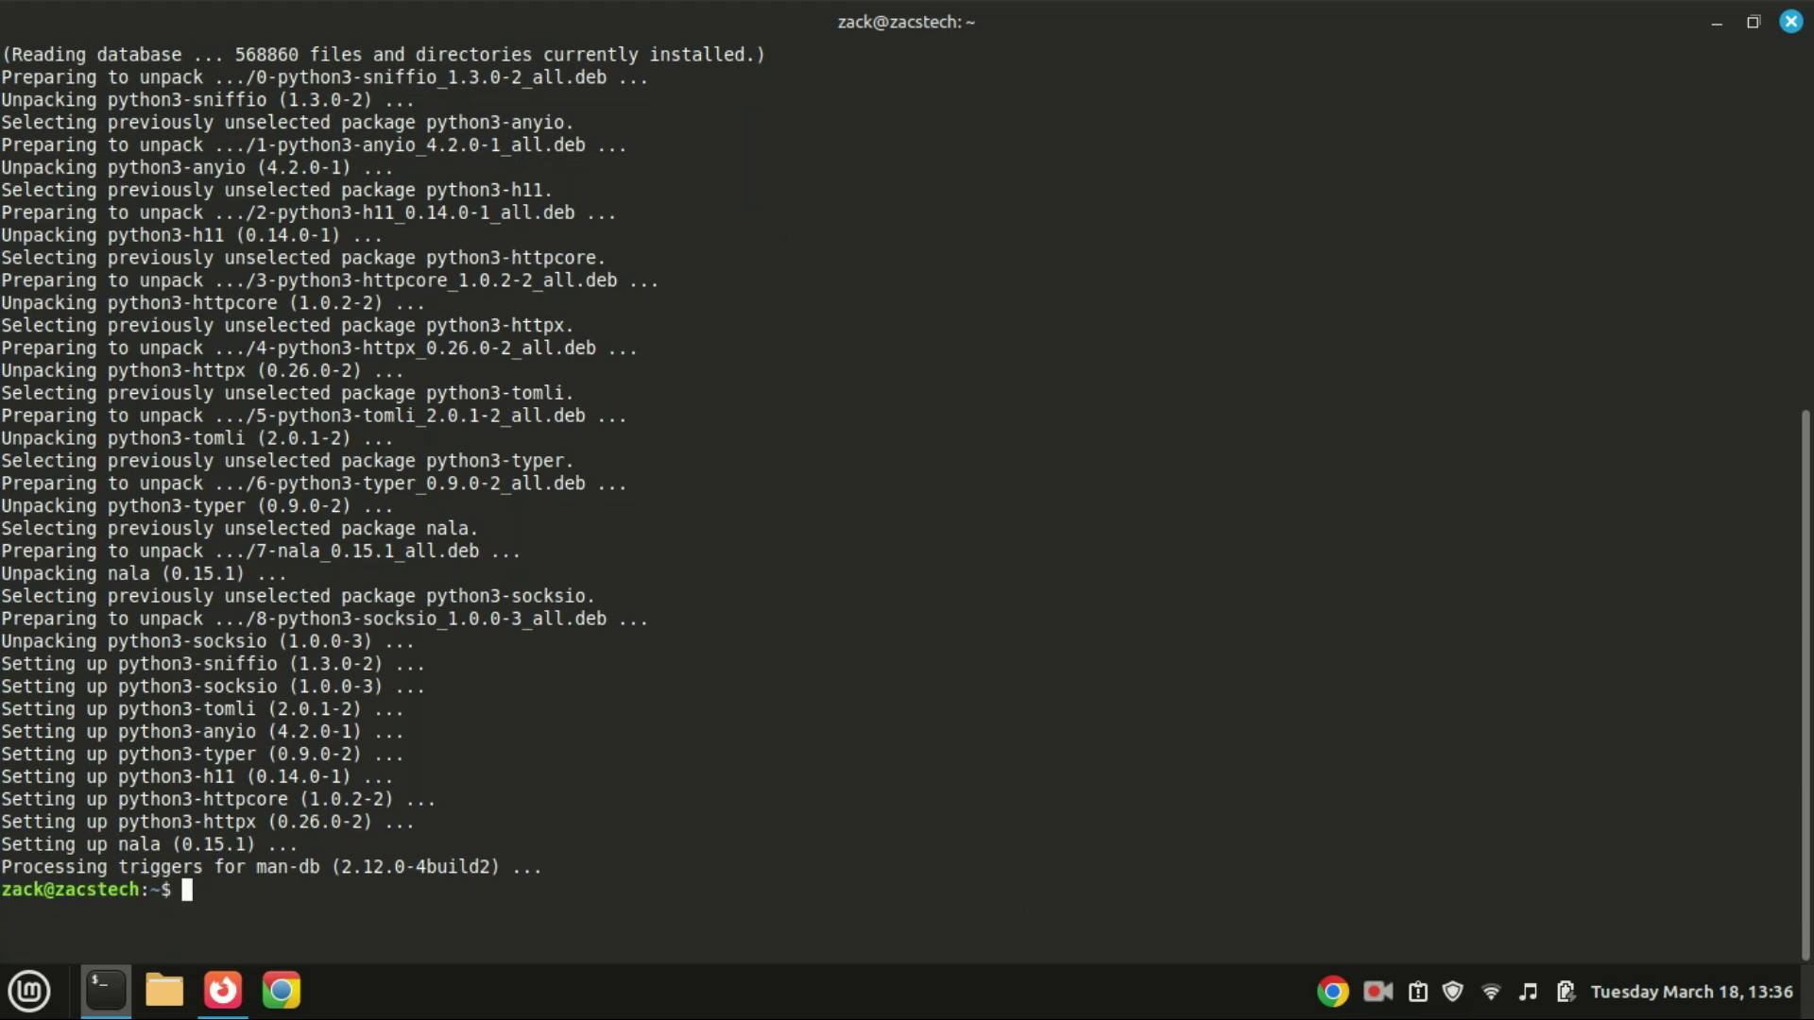
type("clear")
key("Return")
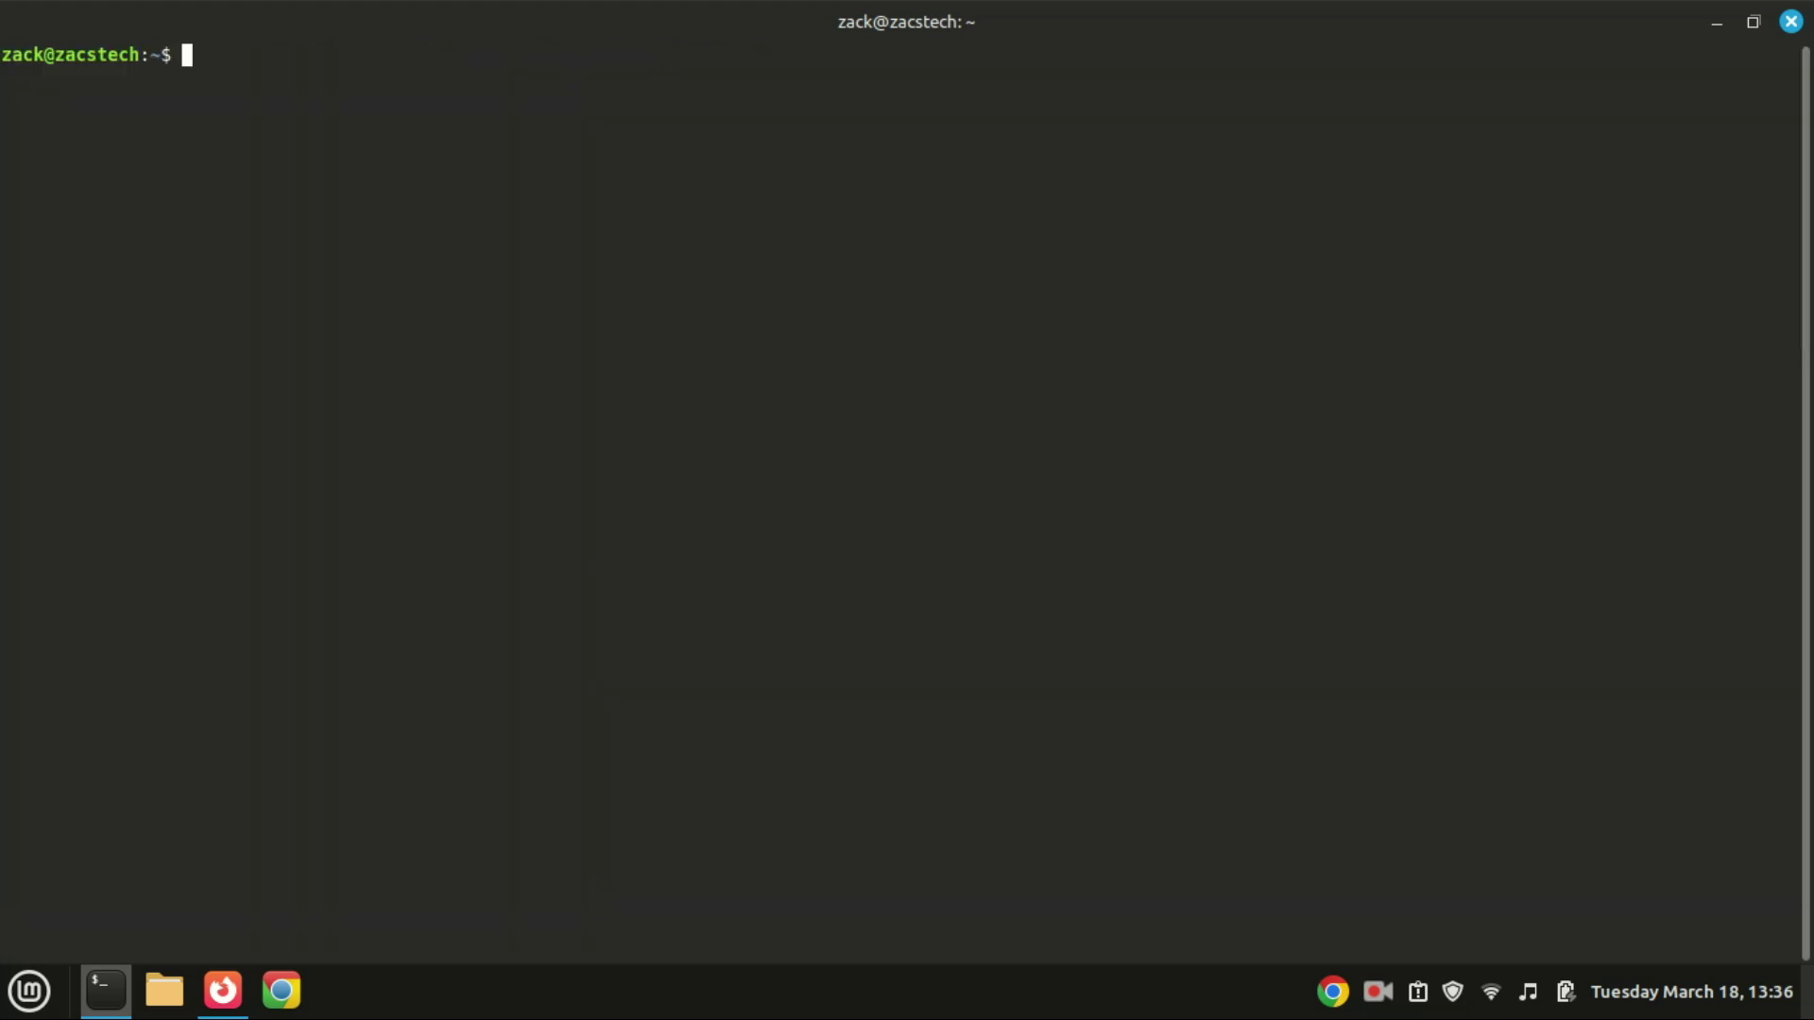
- Try to fetch package mirrors with "sudo nala fetch"
type("sudo nala fetch")
key("Return")
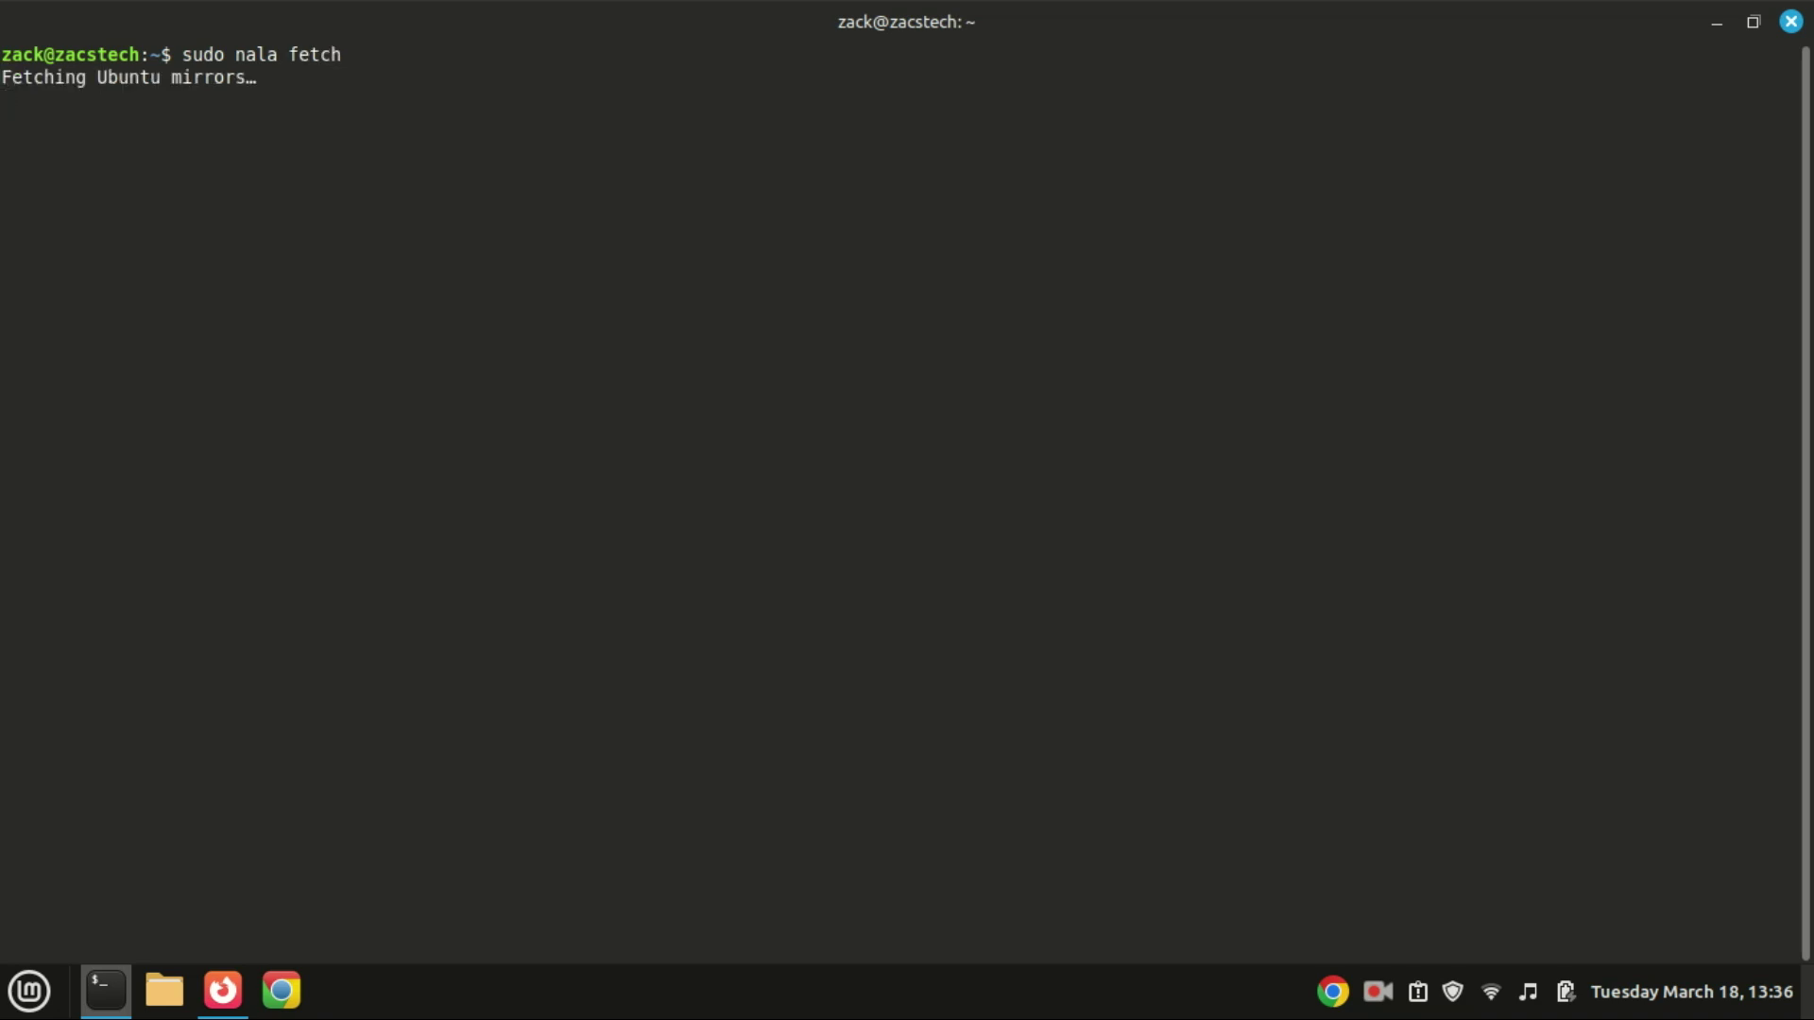
key("ctrl+c")
key("ctrl+l")
- Update and upgrade the packages with "sudo nala update" and "sudo nala upgrade", and clear the terminal
type("sudo nal")
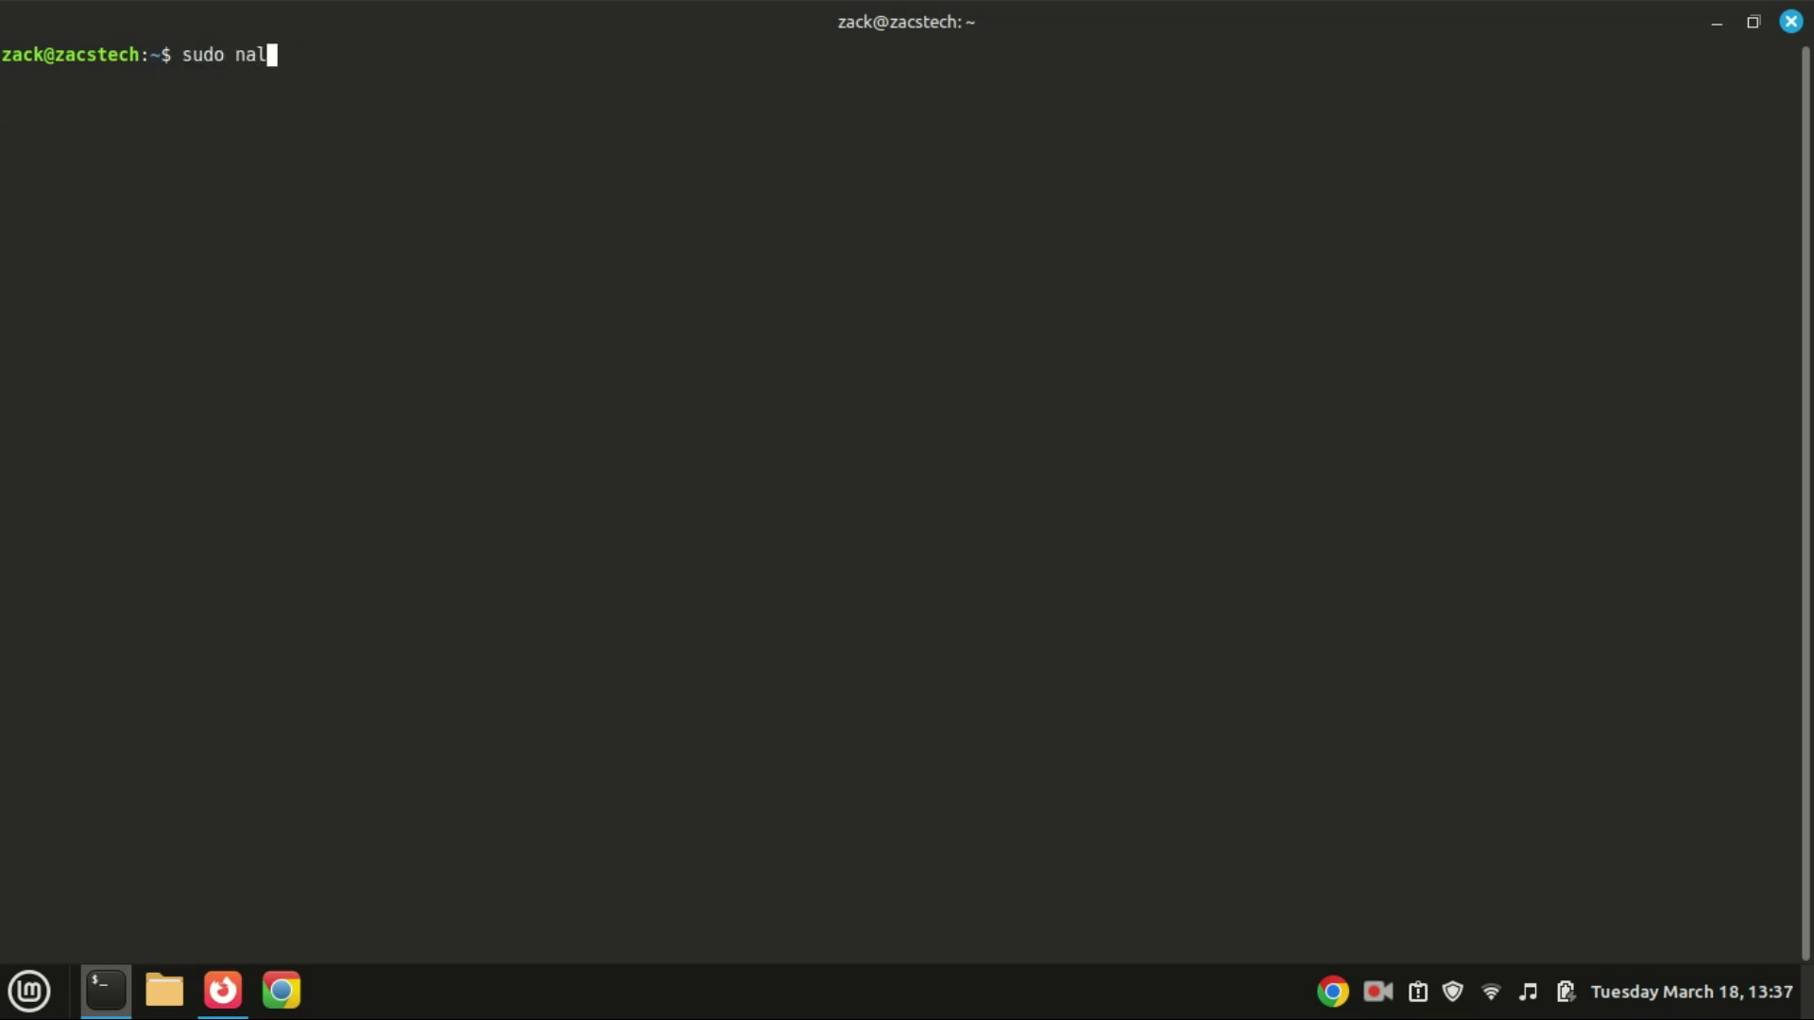
type("a update")
key("Return")
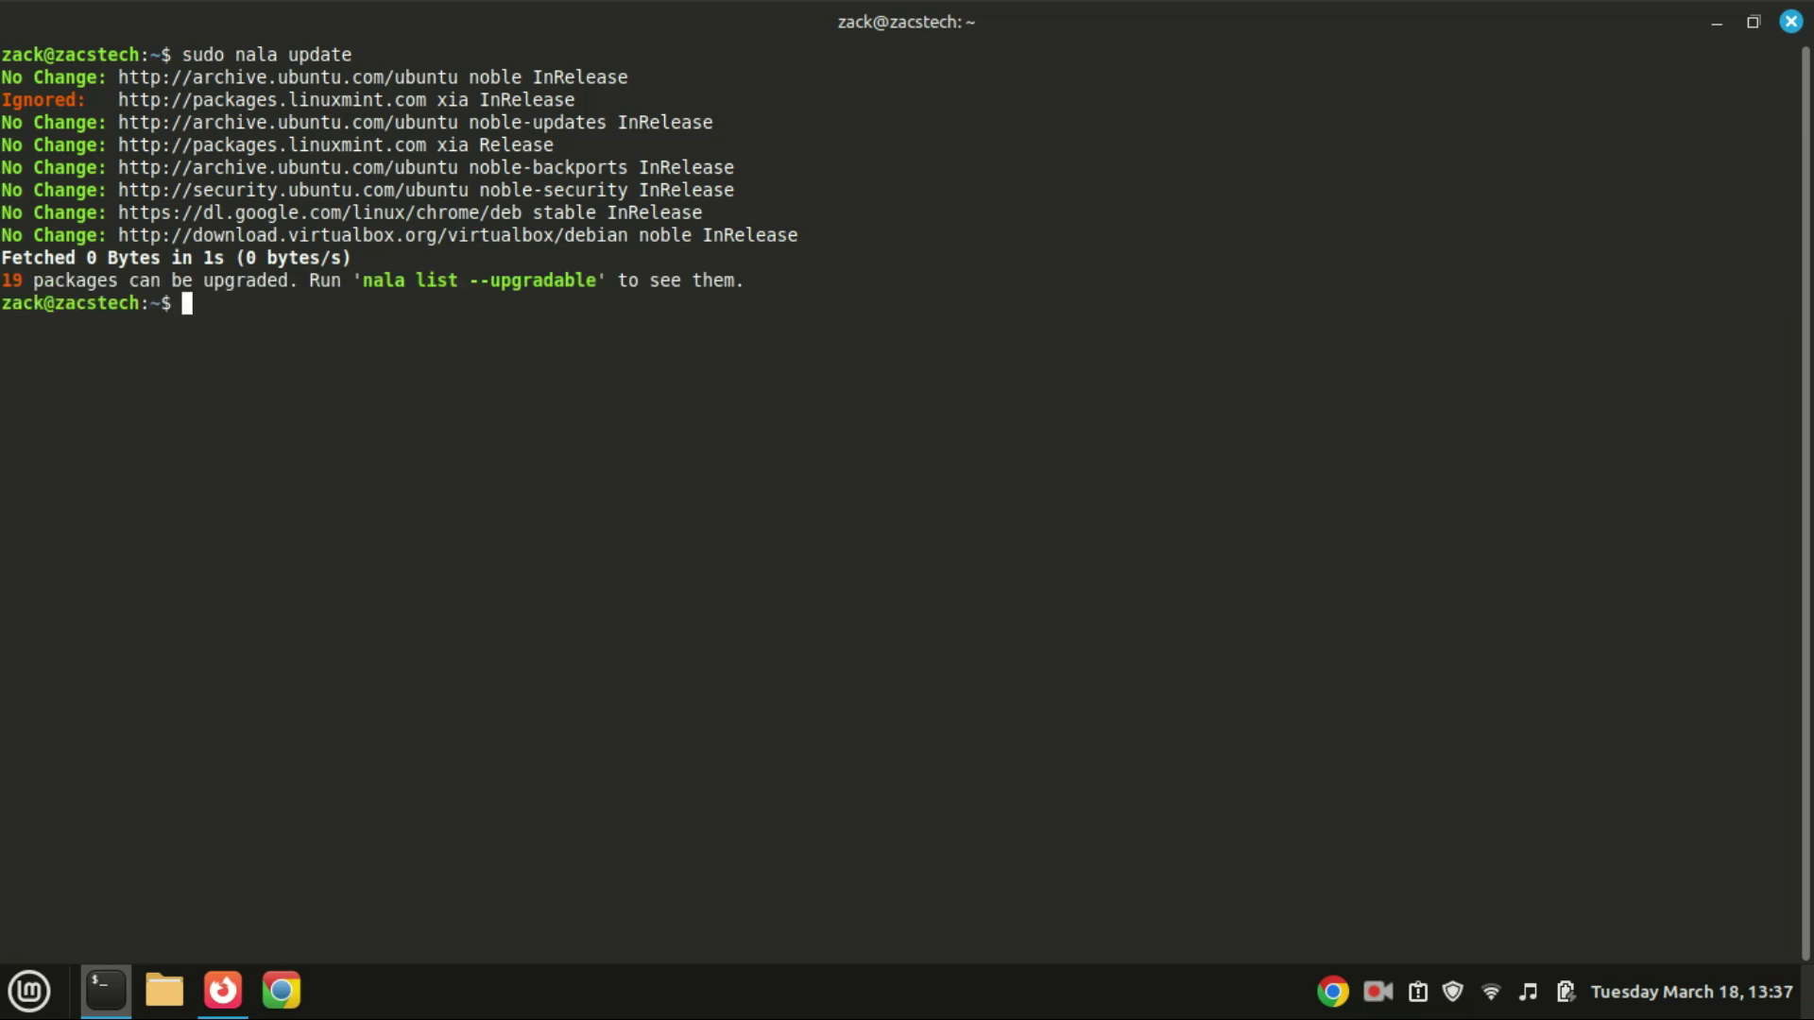
type("sudo nala upgrade")
key("Return")
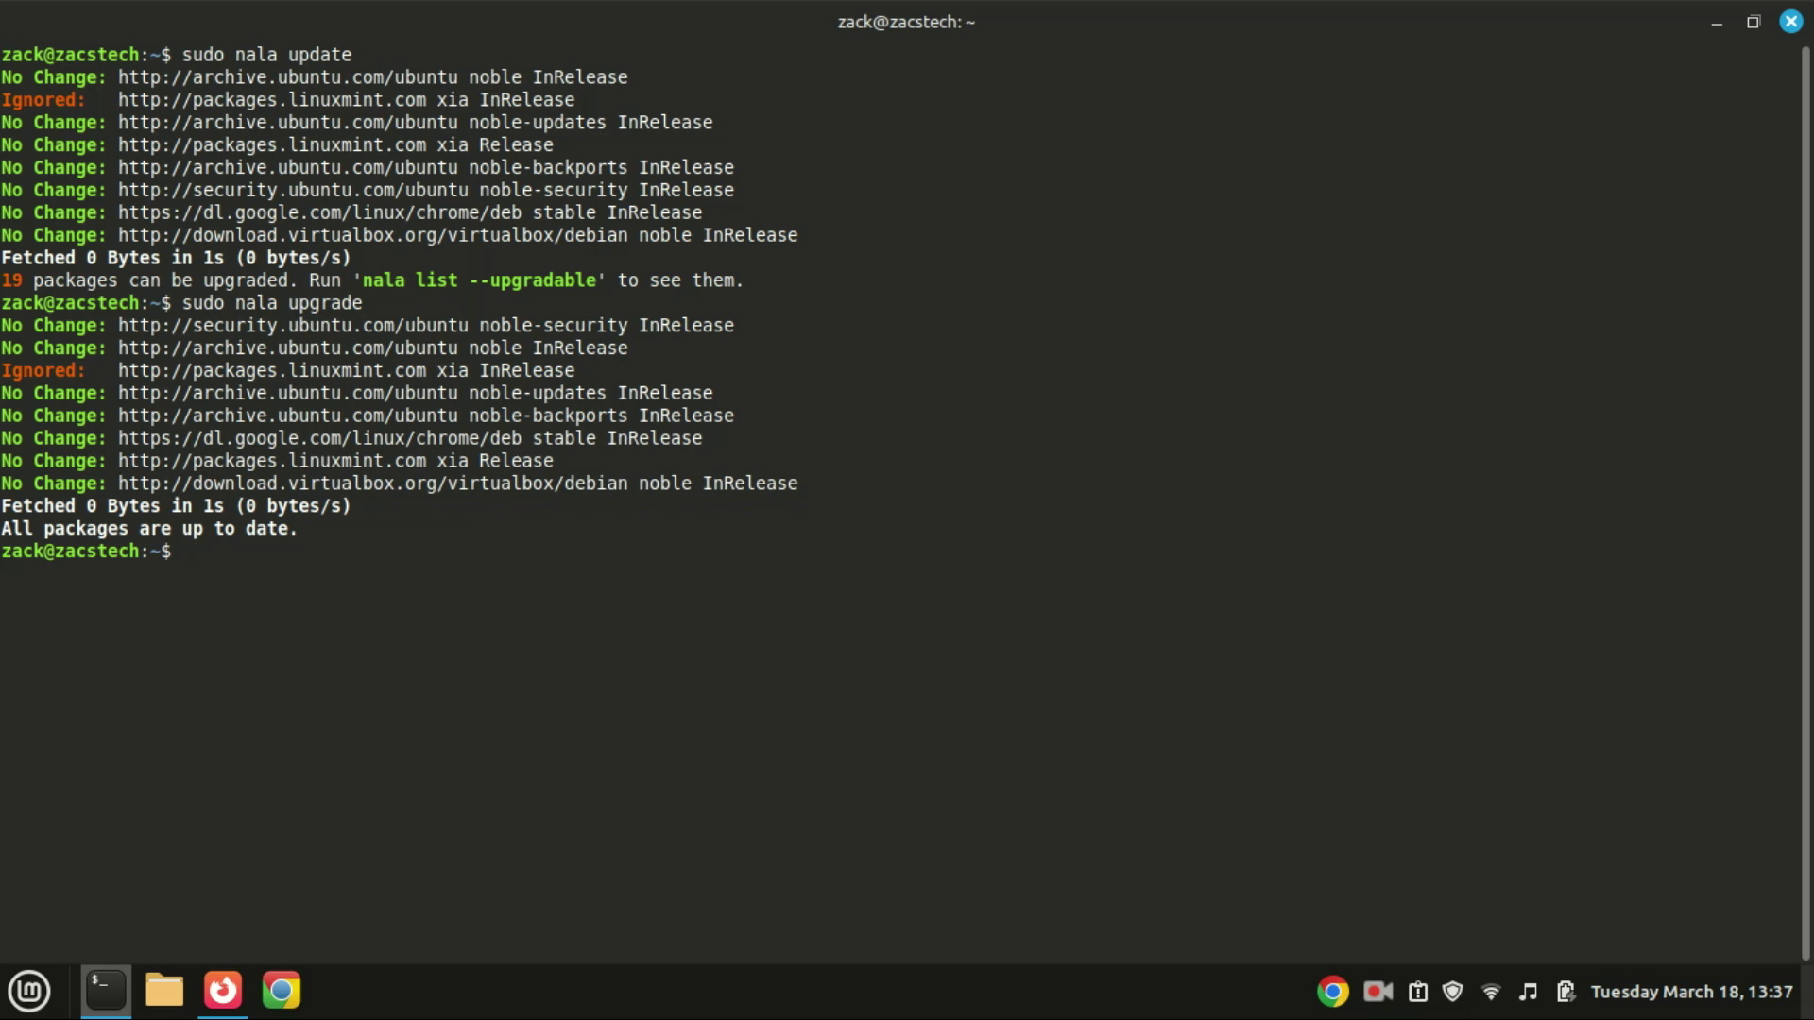
type("clear")
key("Return")
- Open Software Manager and search for "obs"
left_click(8, 983)
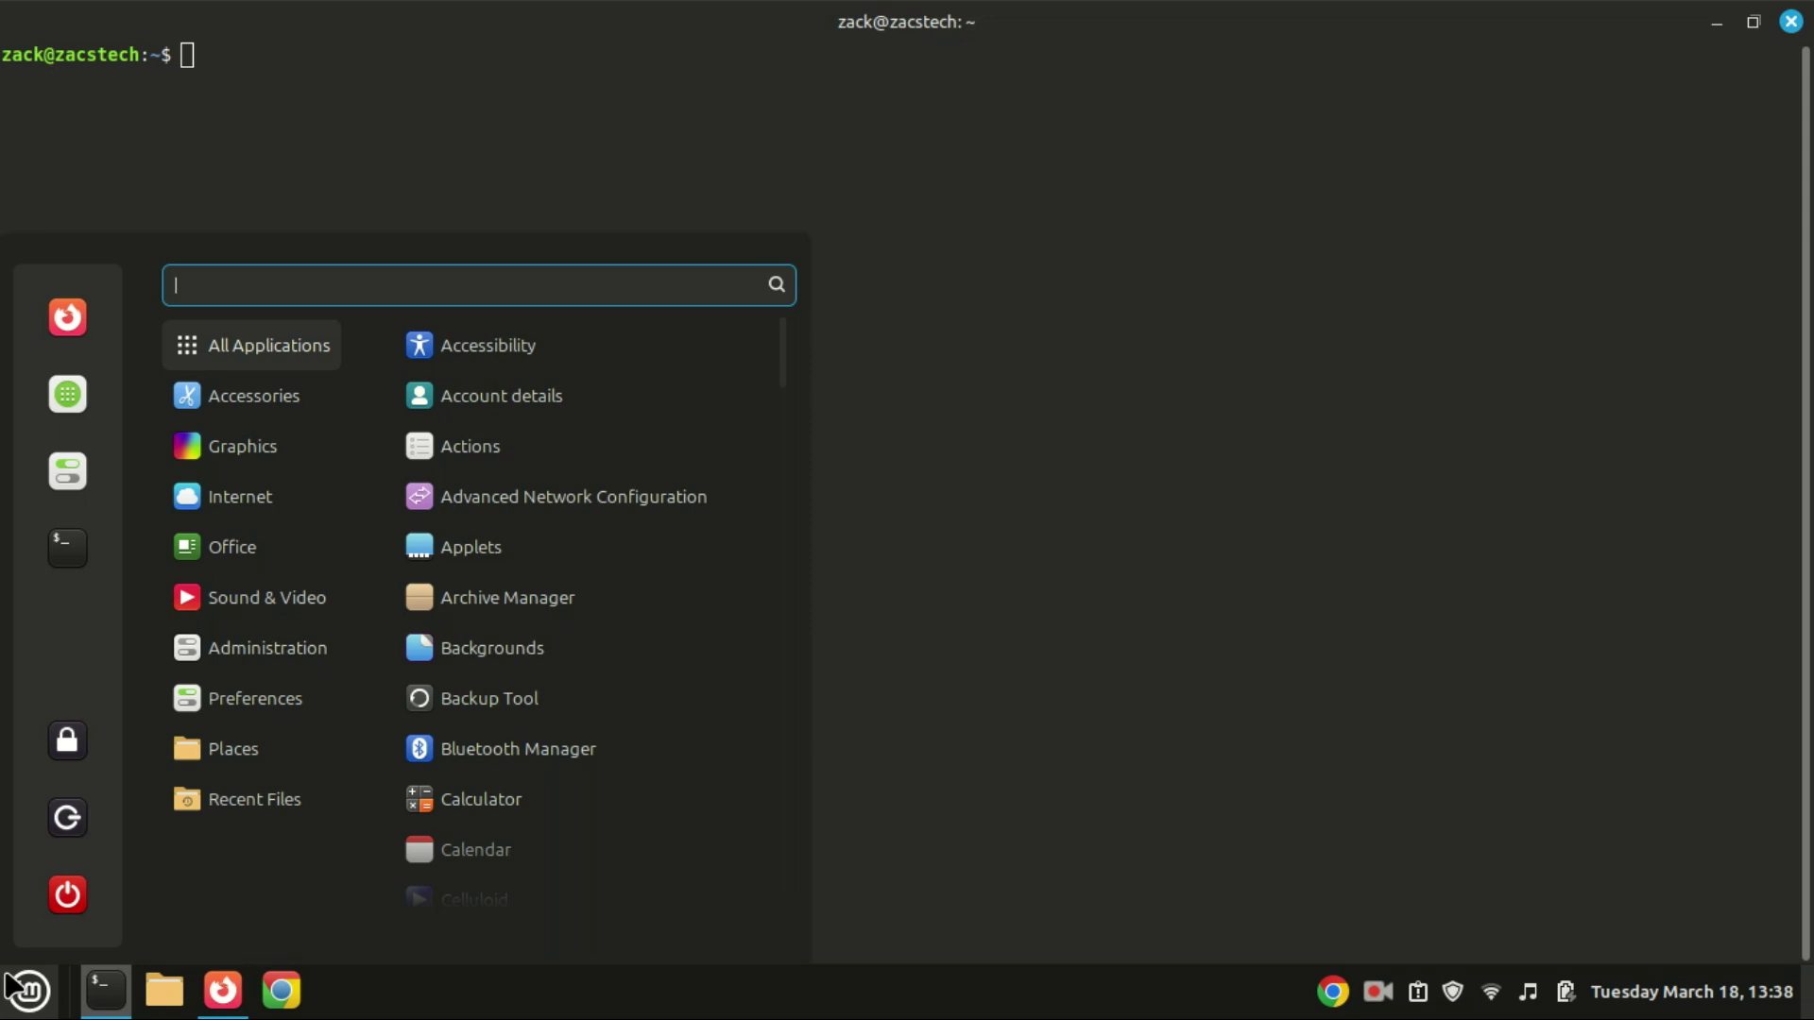
type("softwa")
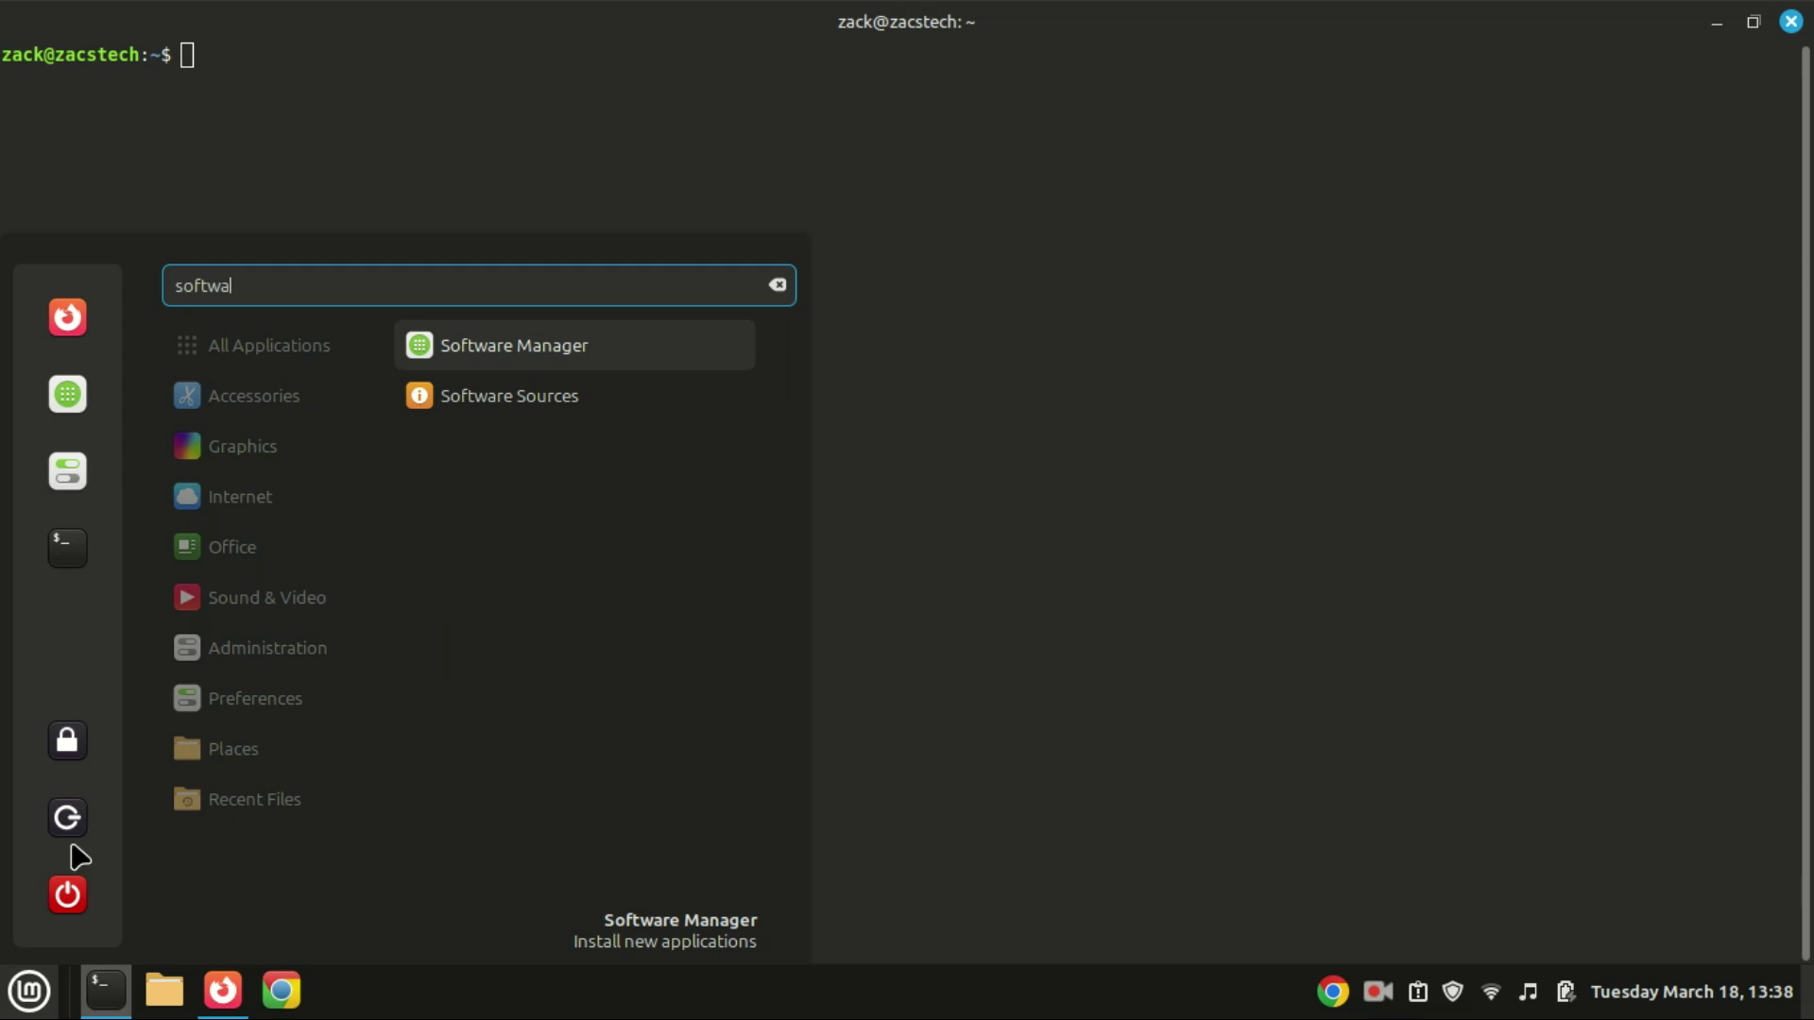
left_click(510, 342)
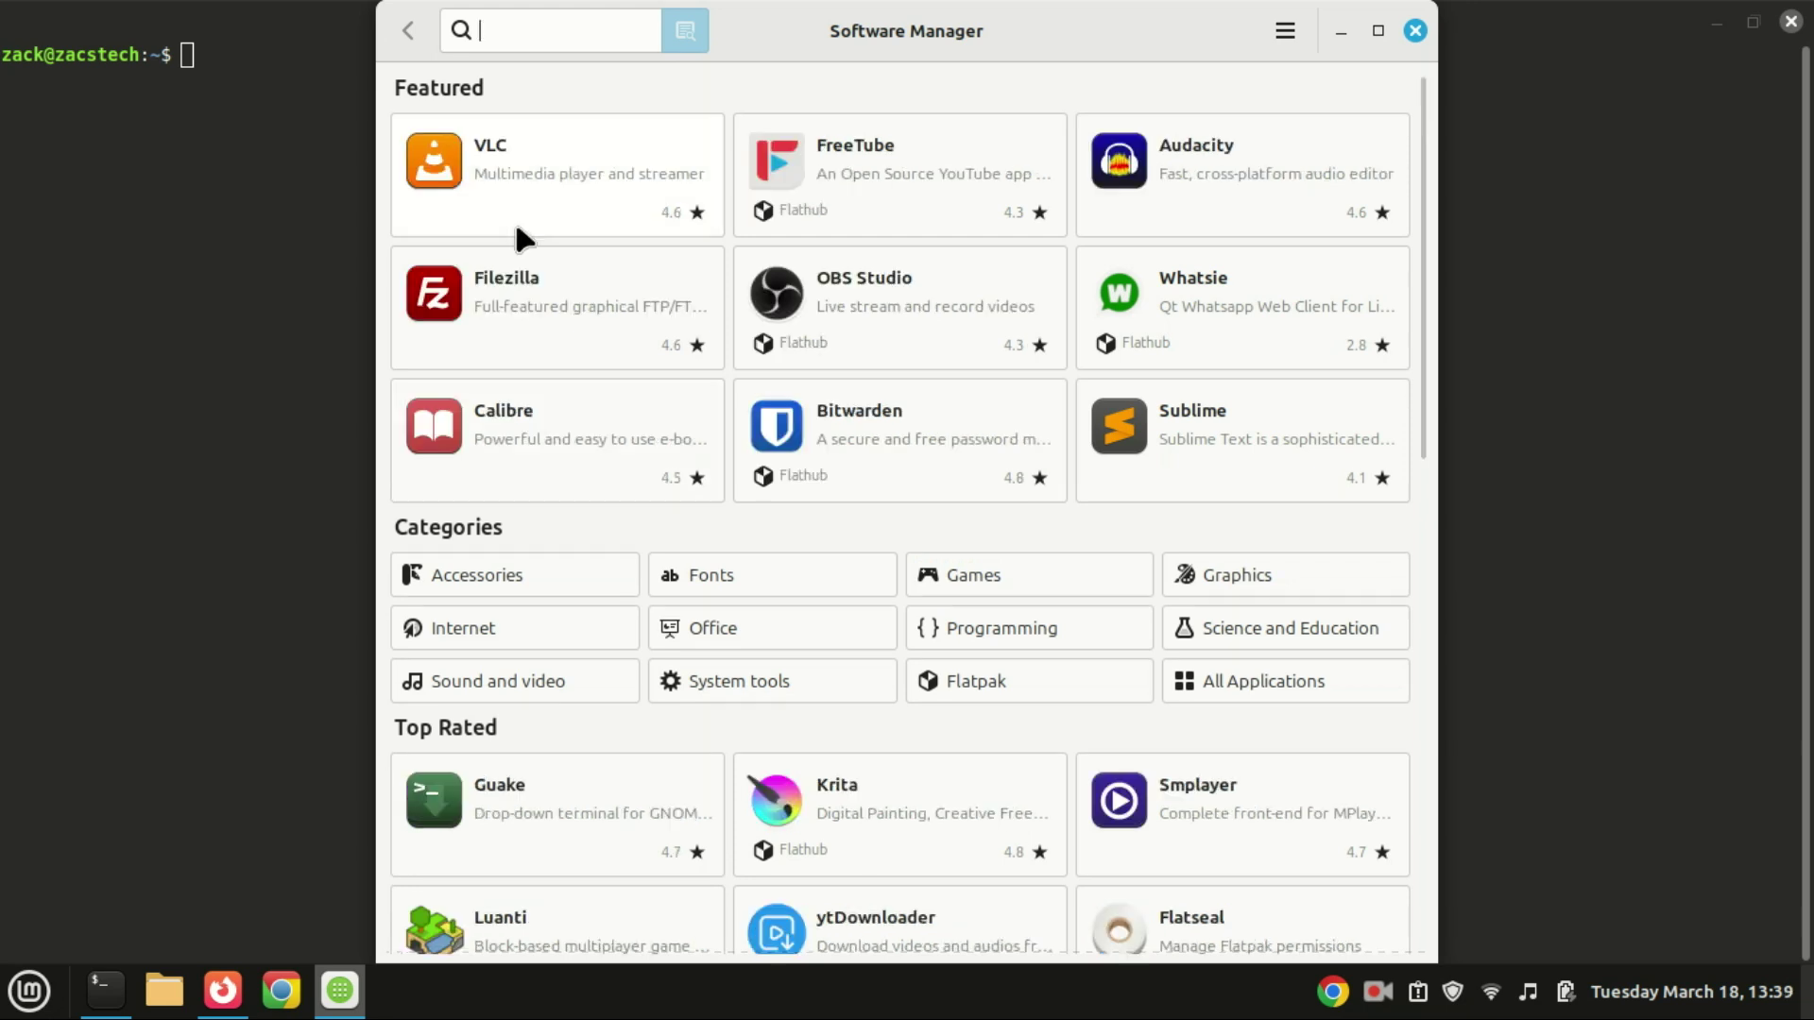
type("obs")
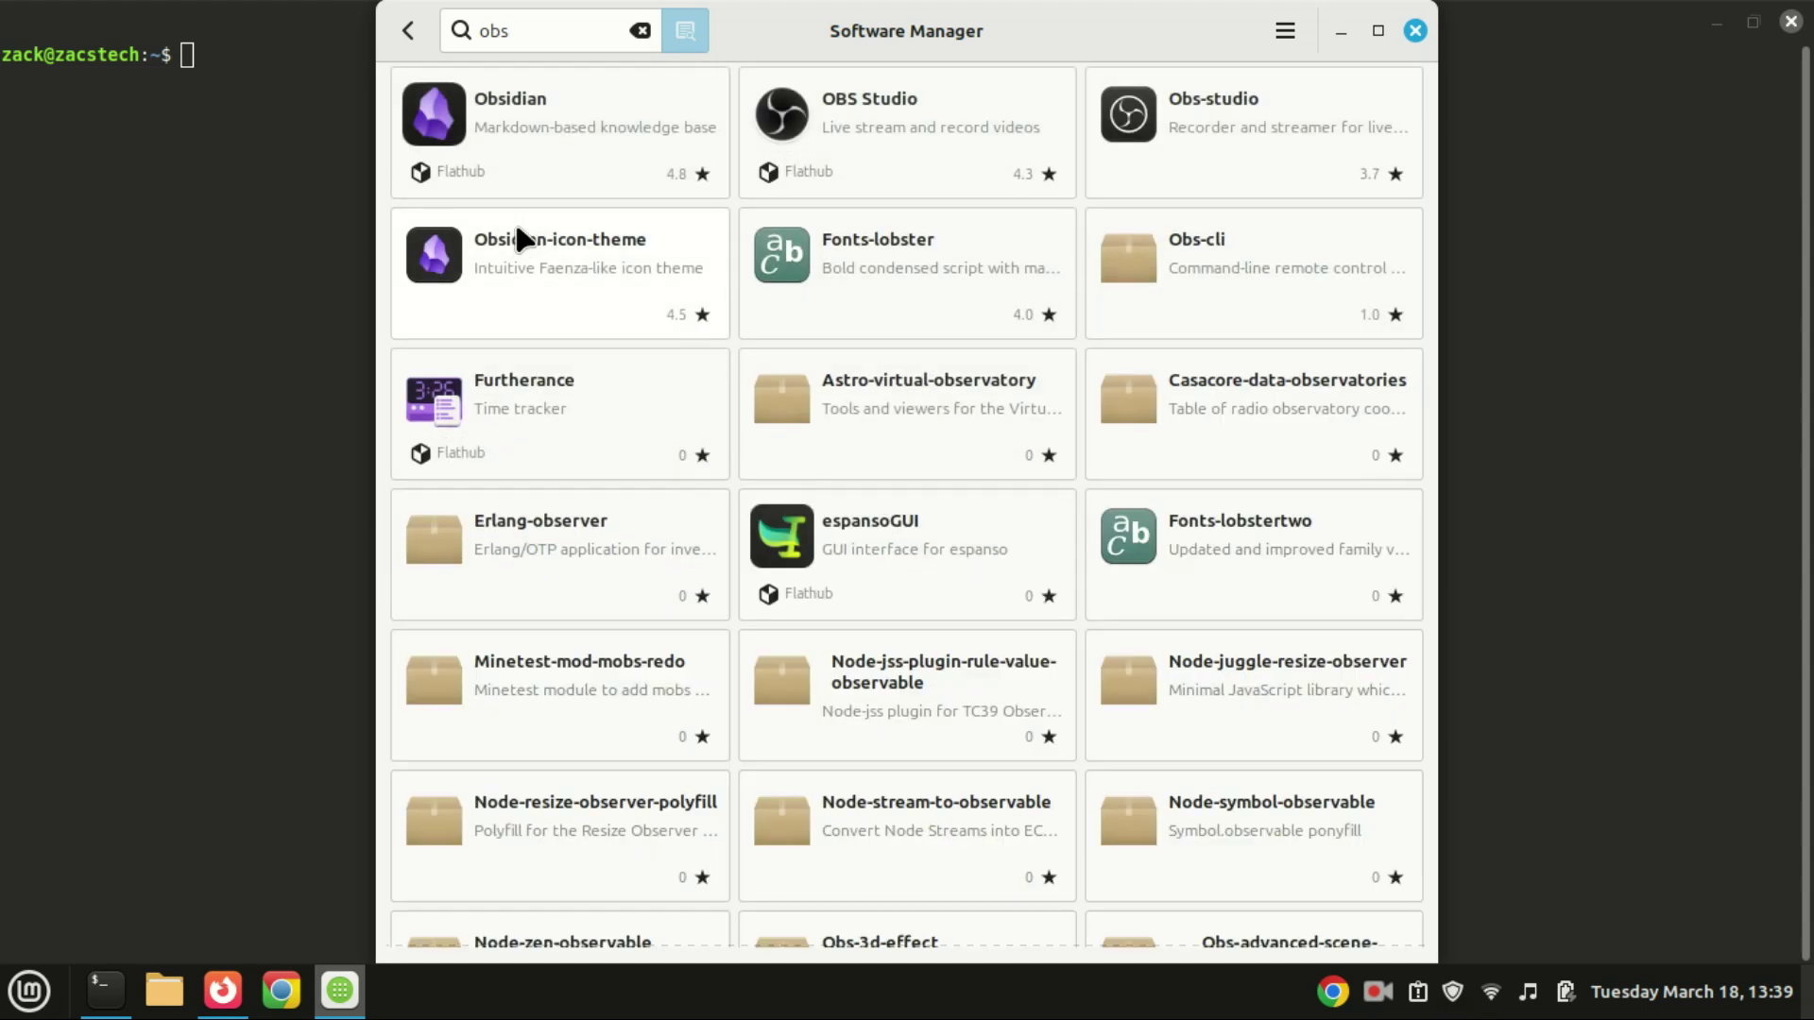
- Replace the Software Manager search with "virtual"
key("BackSpace")
key("BackSpace")
key("BackSpace")
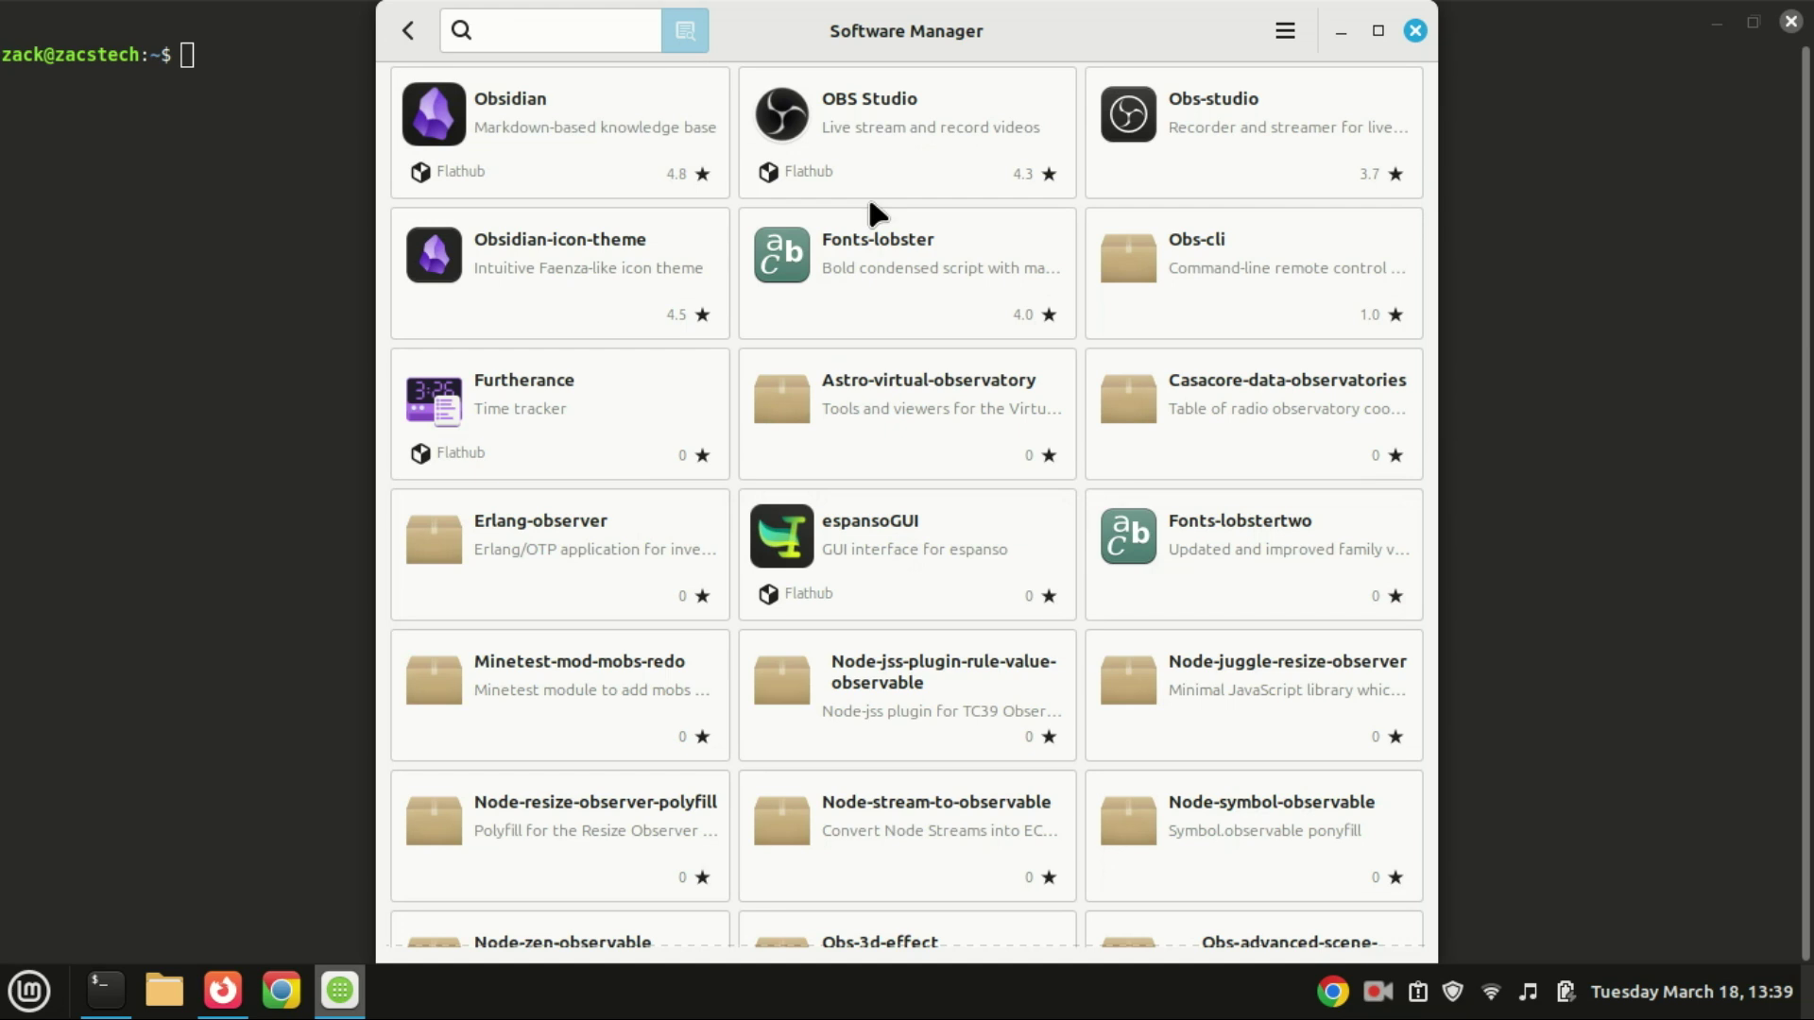
type("virtual")
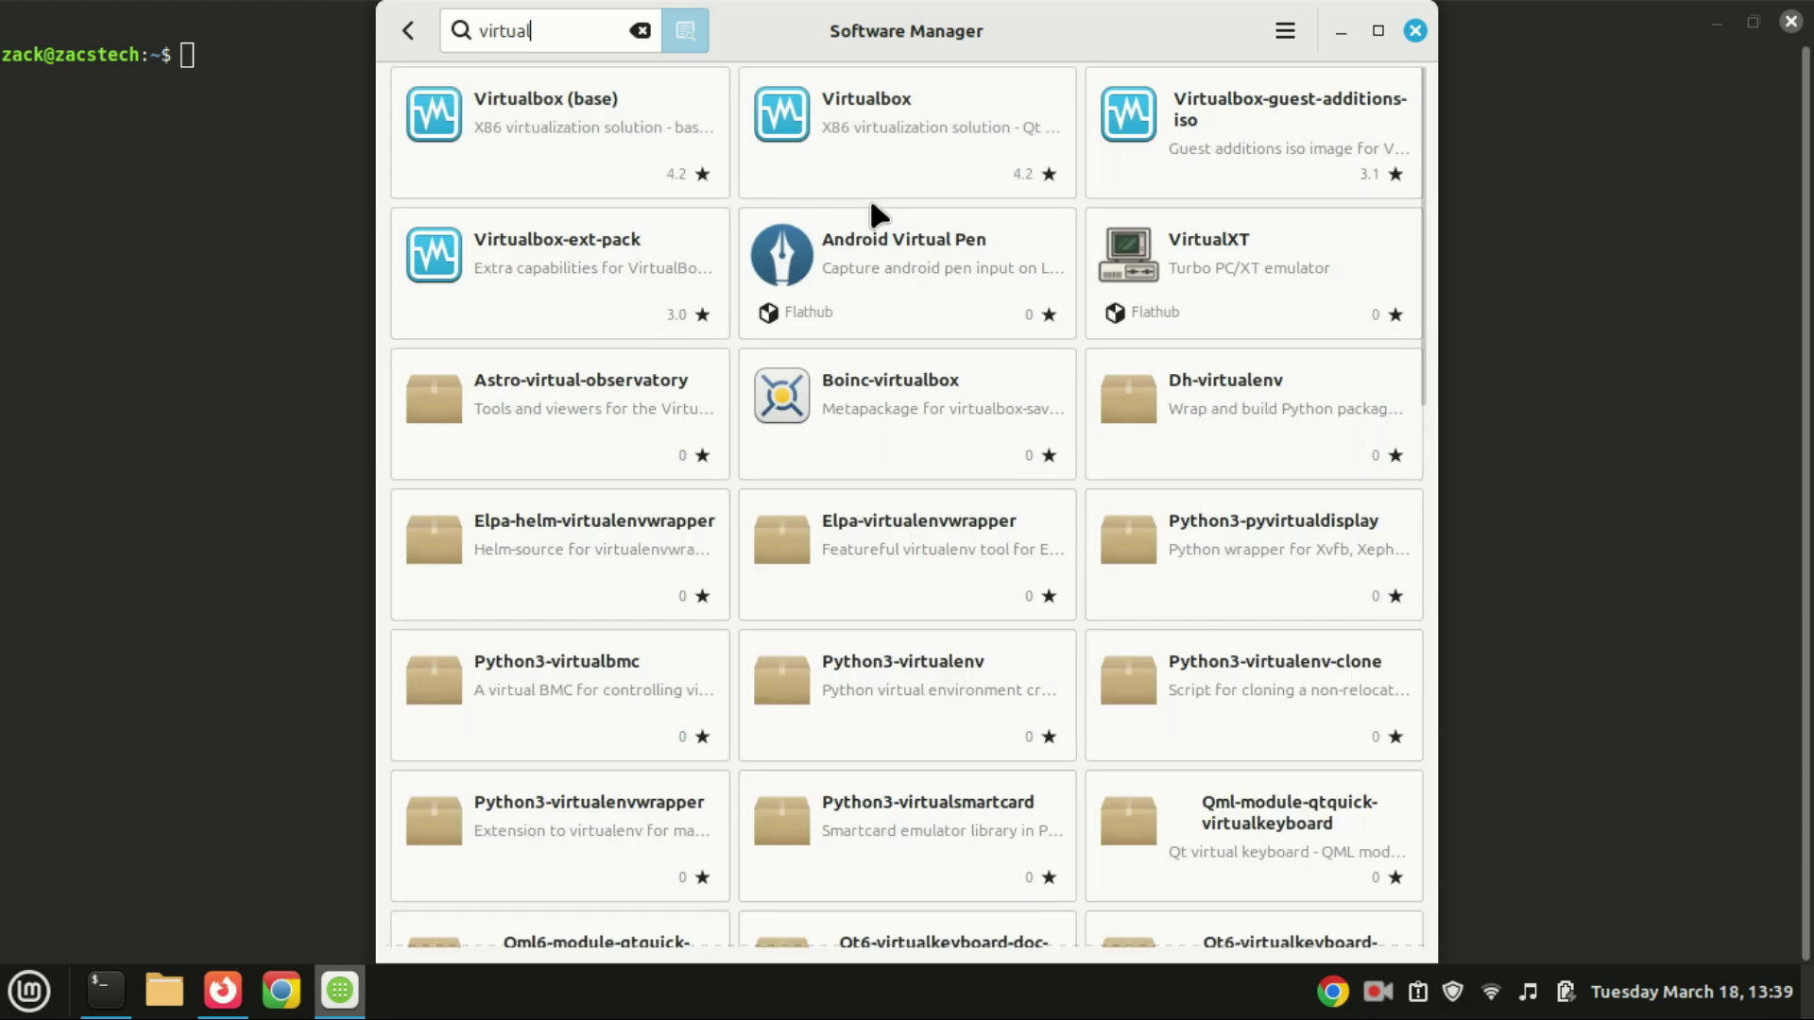
- Search Software Manager for "codec" and open the Multimedia Codecs package
key("BackSpace")
key("BackSpace")
key("BackSpace")
key("BackSpace")
key("BackSpace")
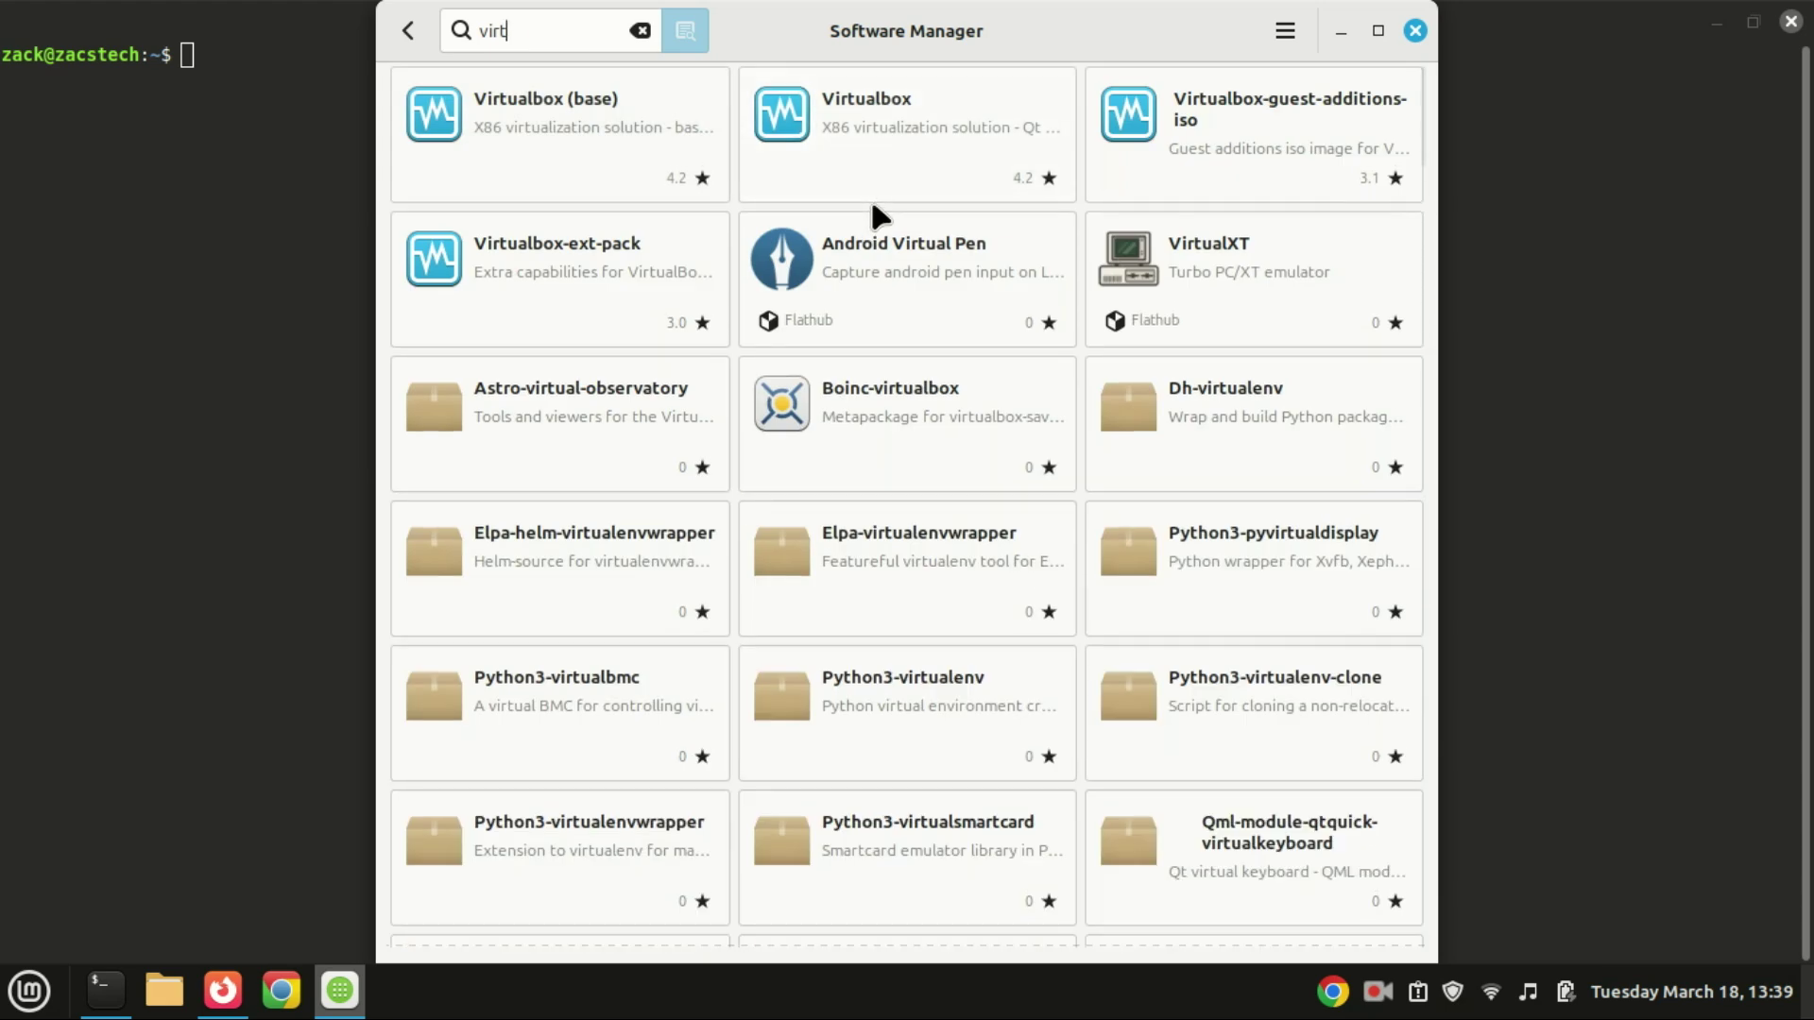
key("BackSpace")
key("BackSpace")
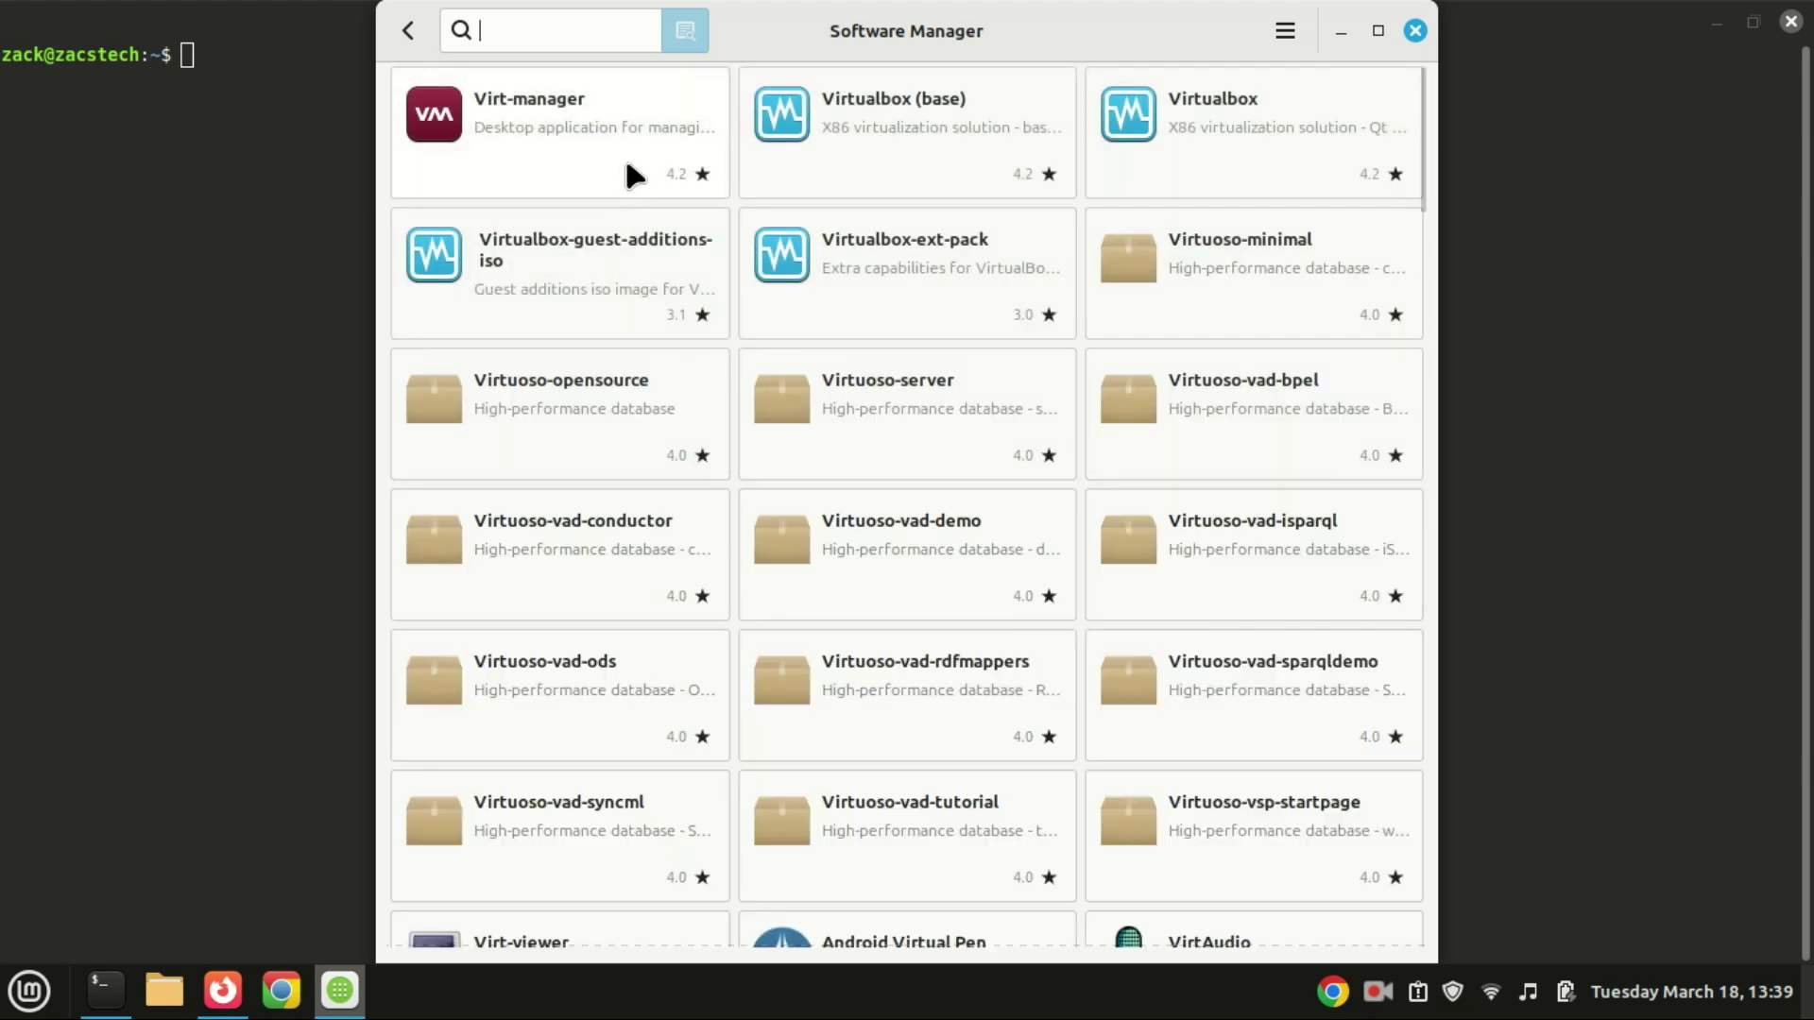
type("dodec")
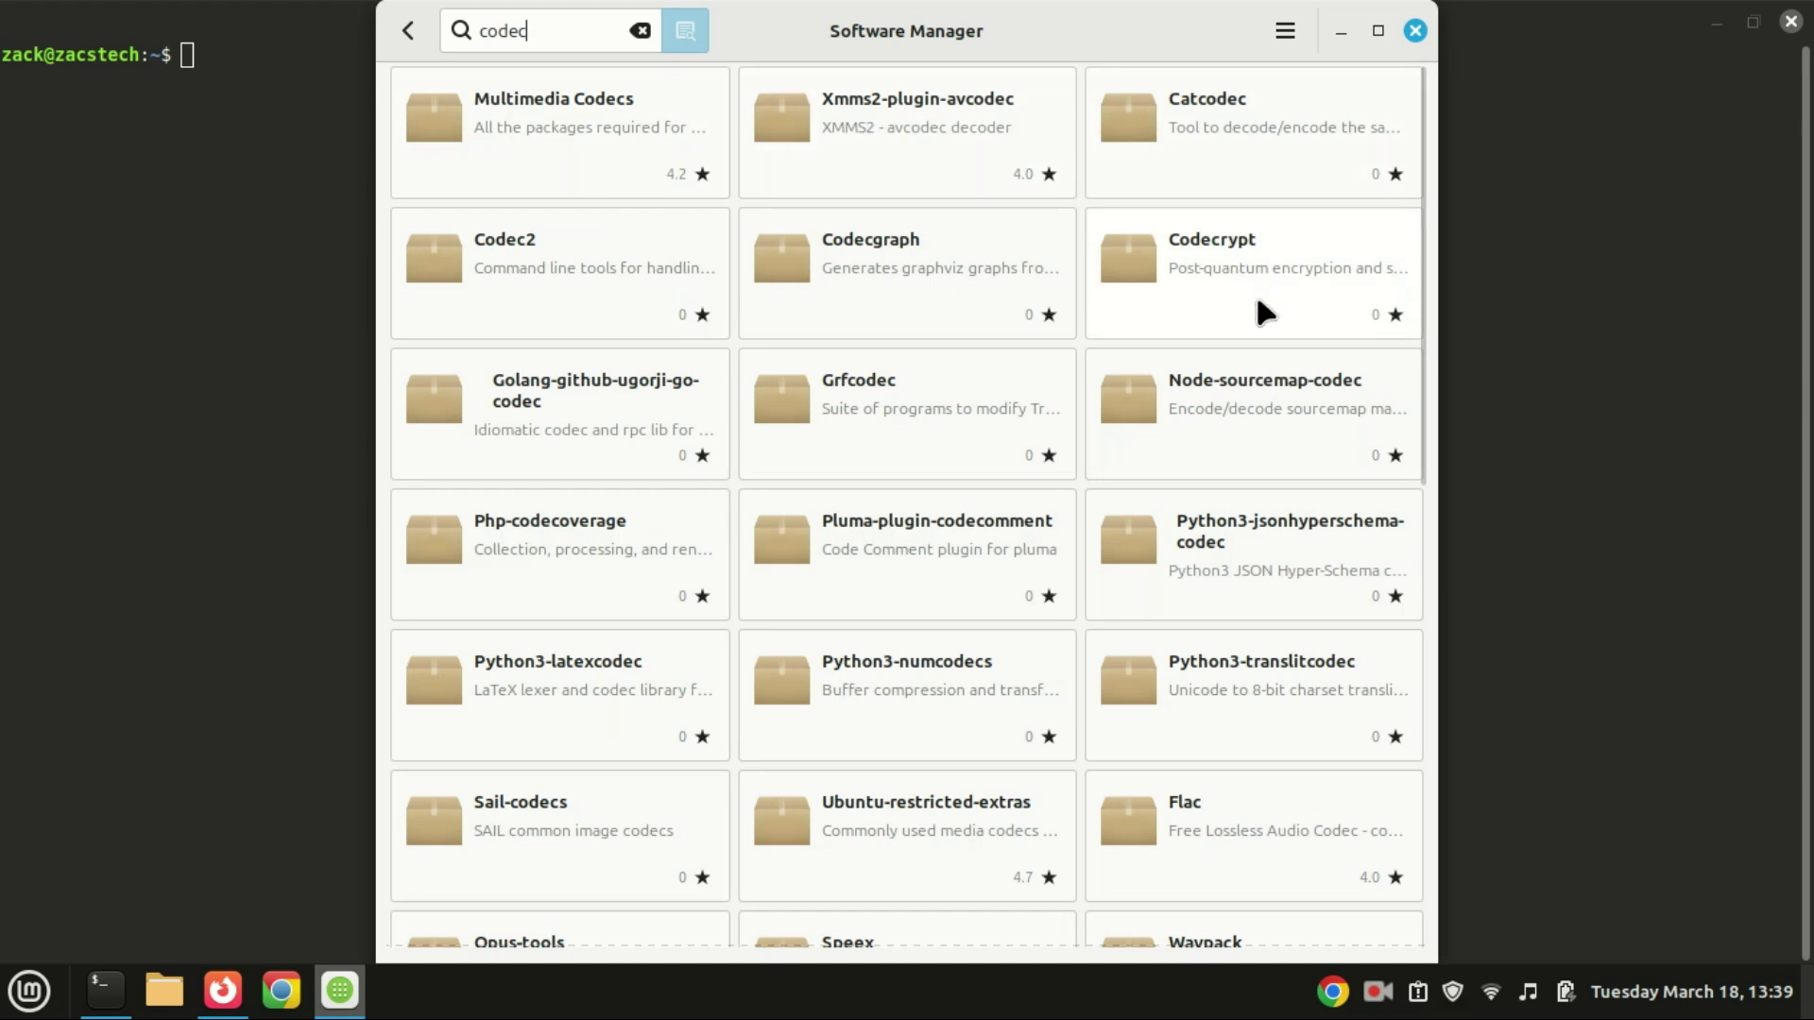
left_click(535, 116)
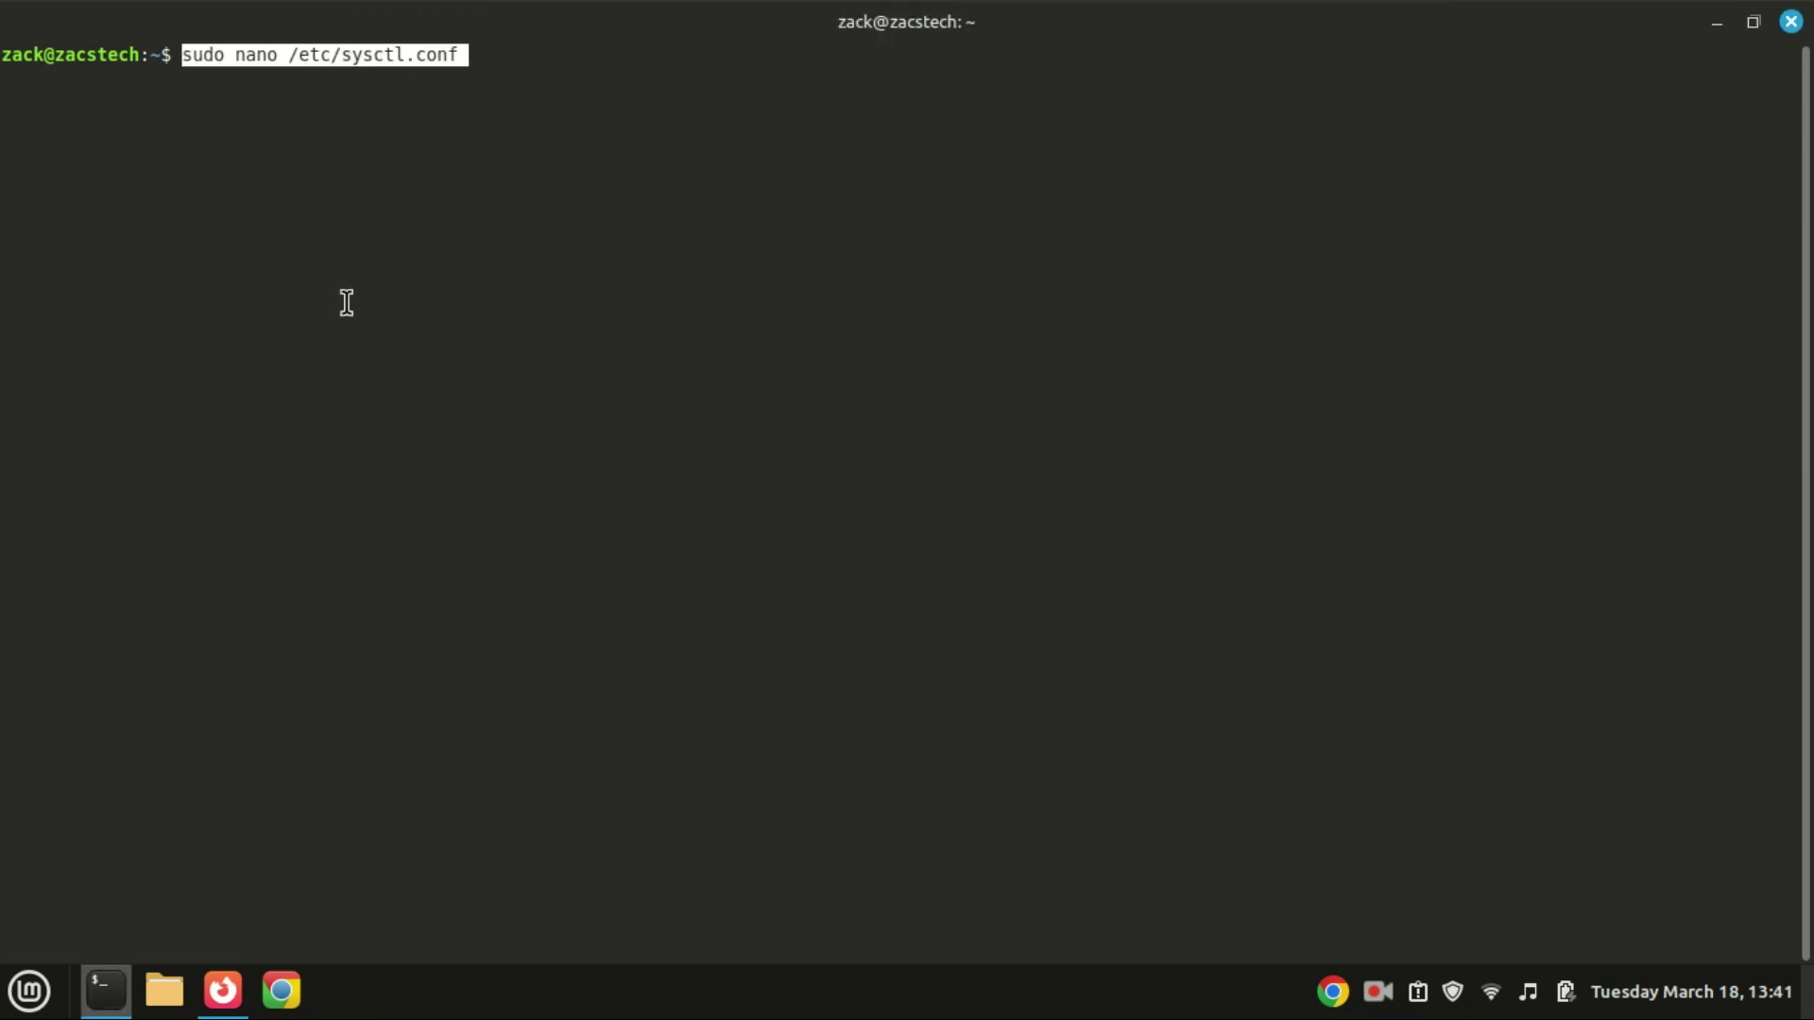
- Open the system configuration file in the terminal with "sudo nano /etc/sysctl.conf"
key("Return")
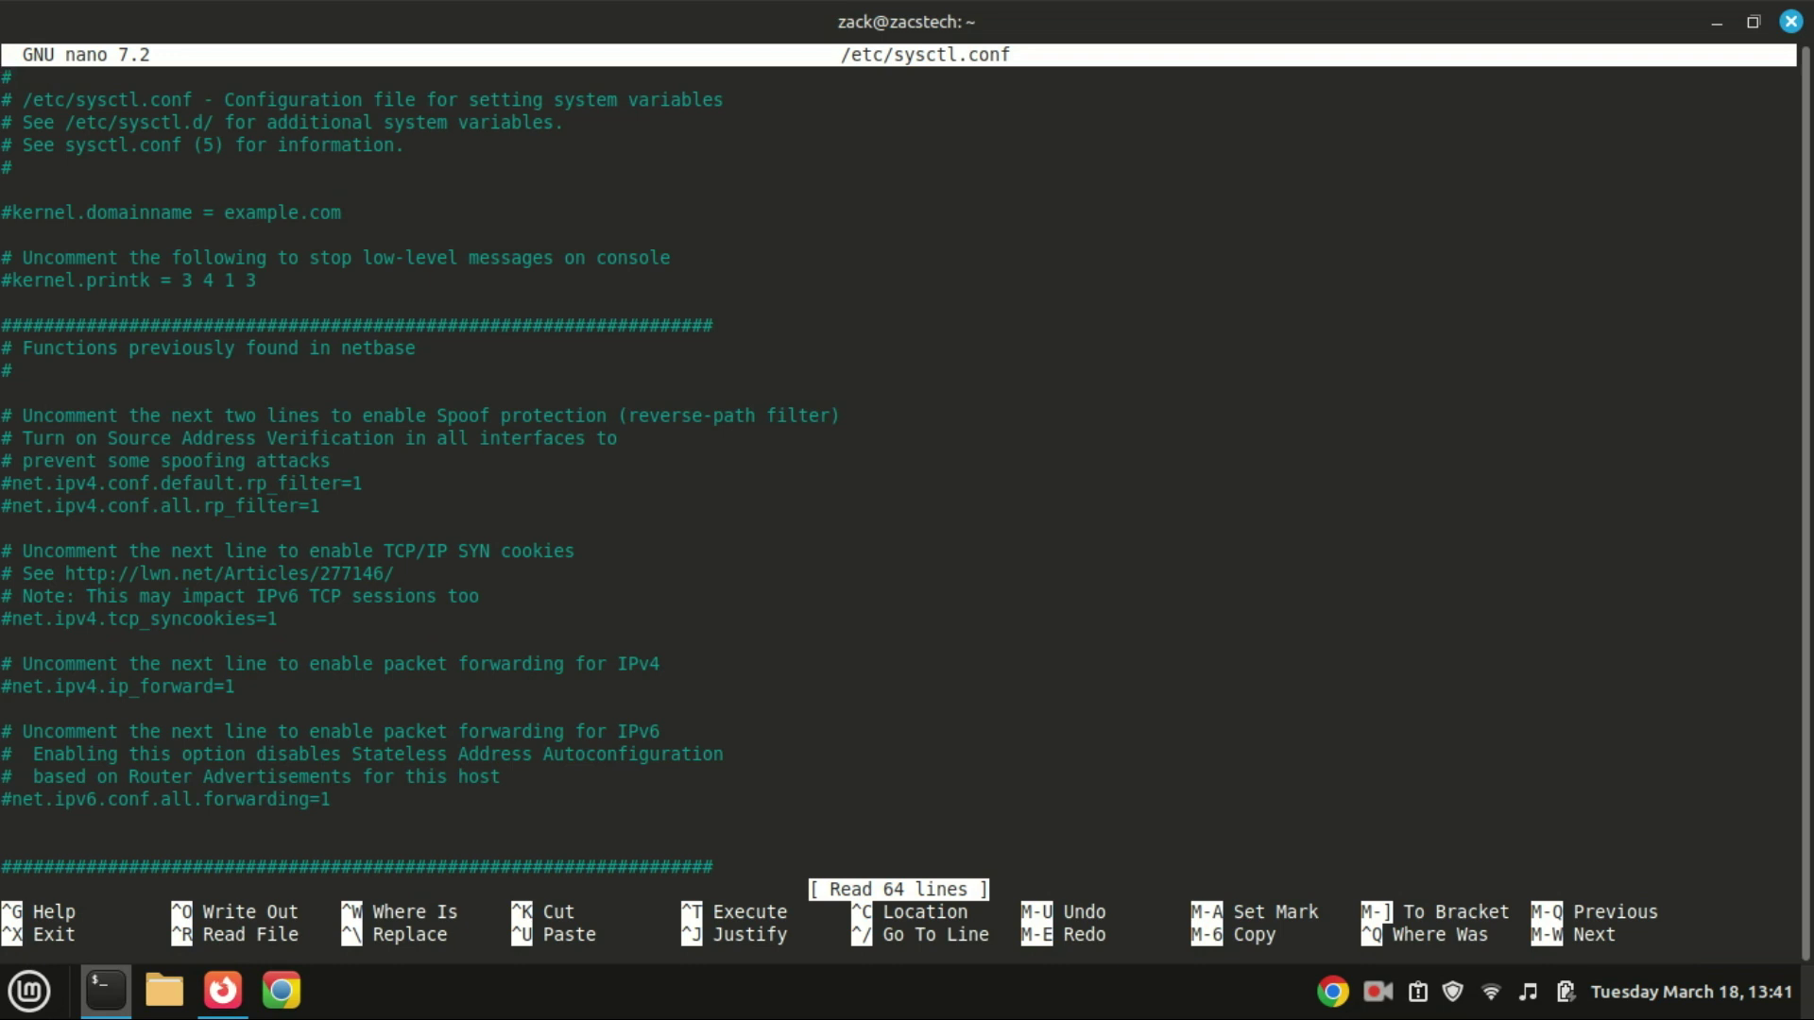
left_click(1377, 991)
left_click(1426, 873)
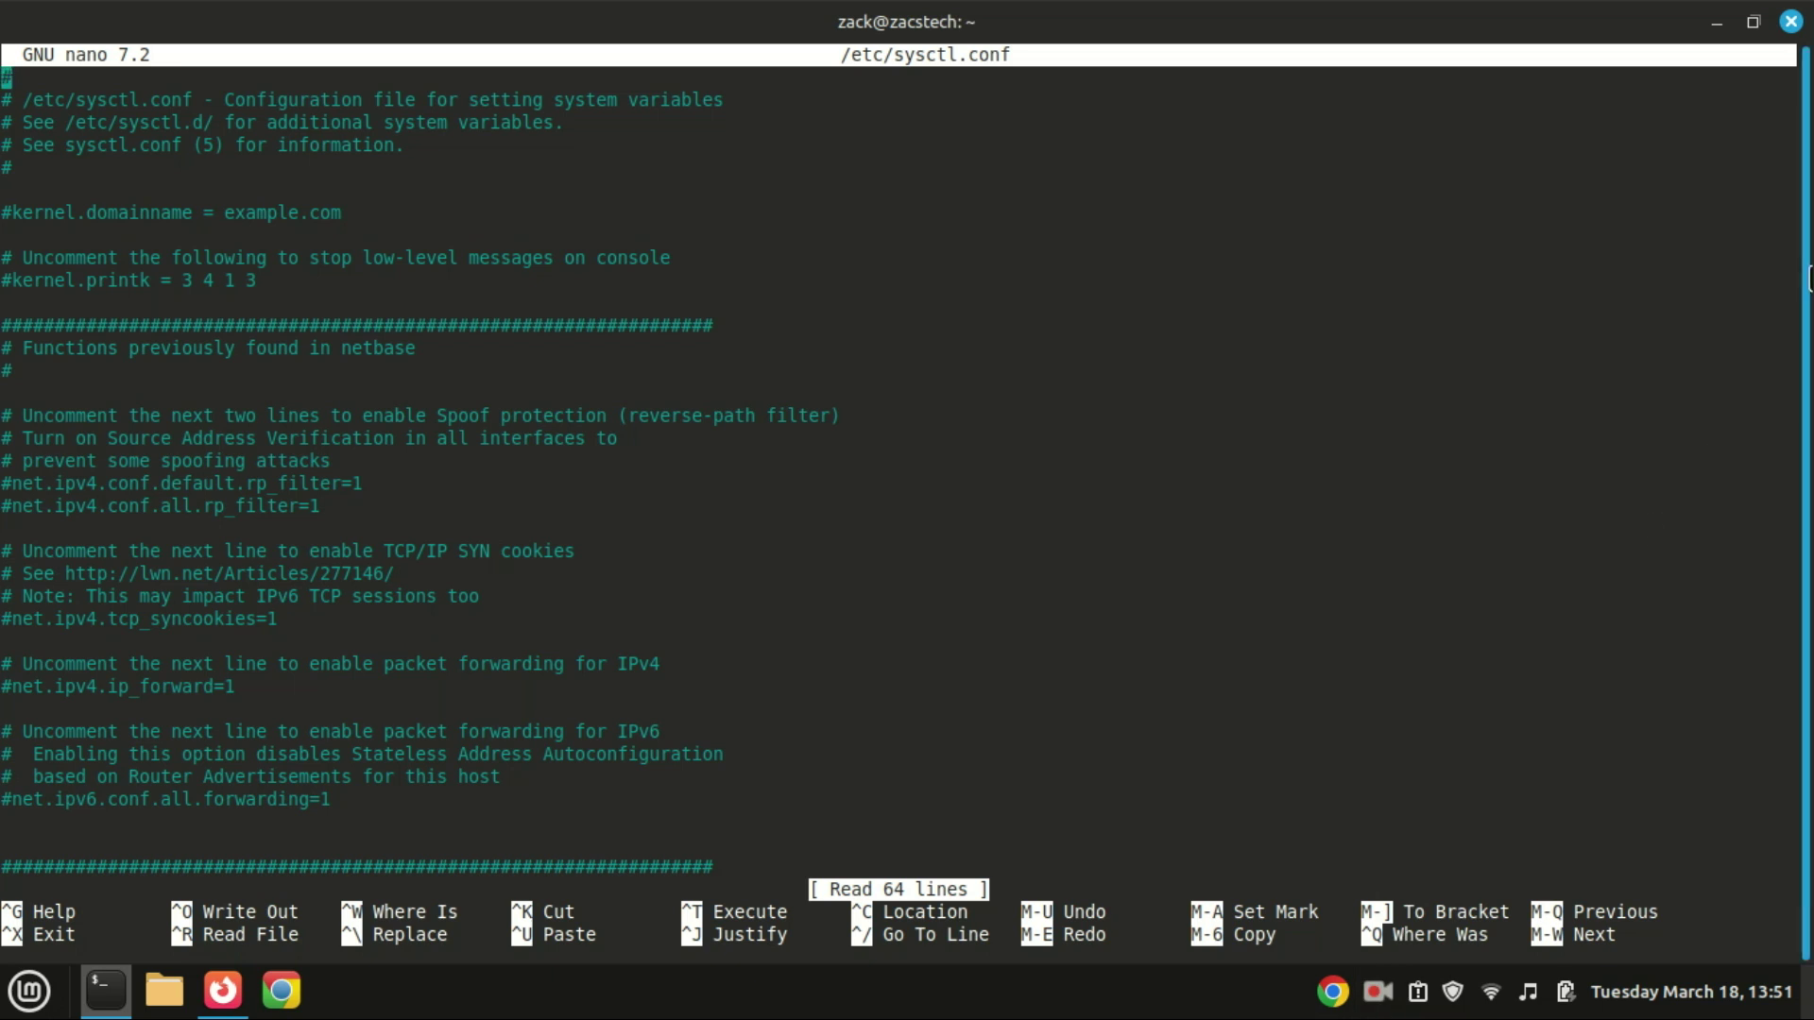
- Add the line "vm.swappiness=10" at the end of /etc/sysctl.conf by pasting it
key("Down")
key("Down")
key("Down")
key("Down")
key("Down")
key("Down")
key("Down")
key("Down")
key("Down")
key("Down")
key("Down")
key("Down")
key("Down")
key("Down")
key("Down")
key("Down")
key("Down")
key("Down")
key("Down")
key("Down")
key("Down")
key("Down")
key("Down")
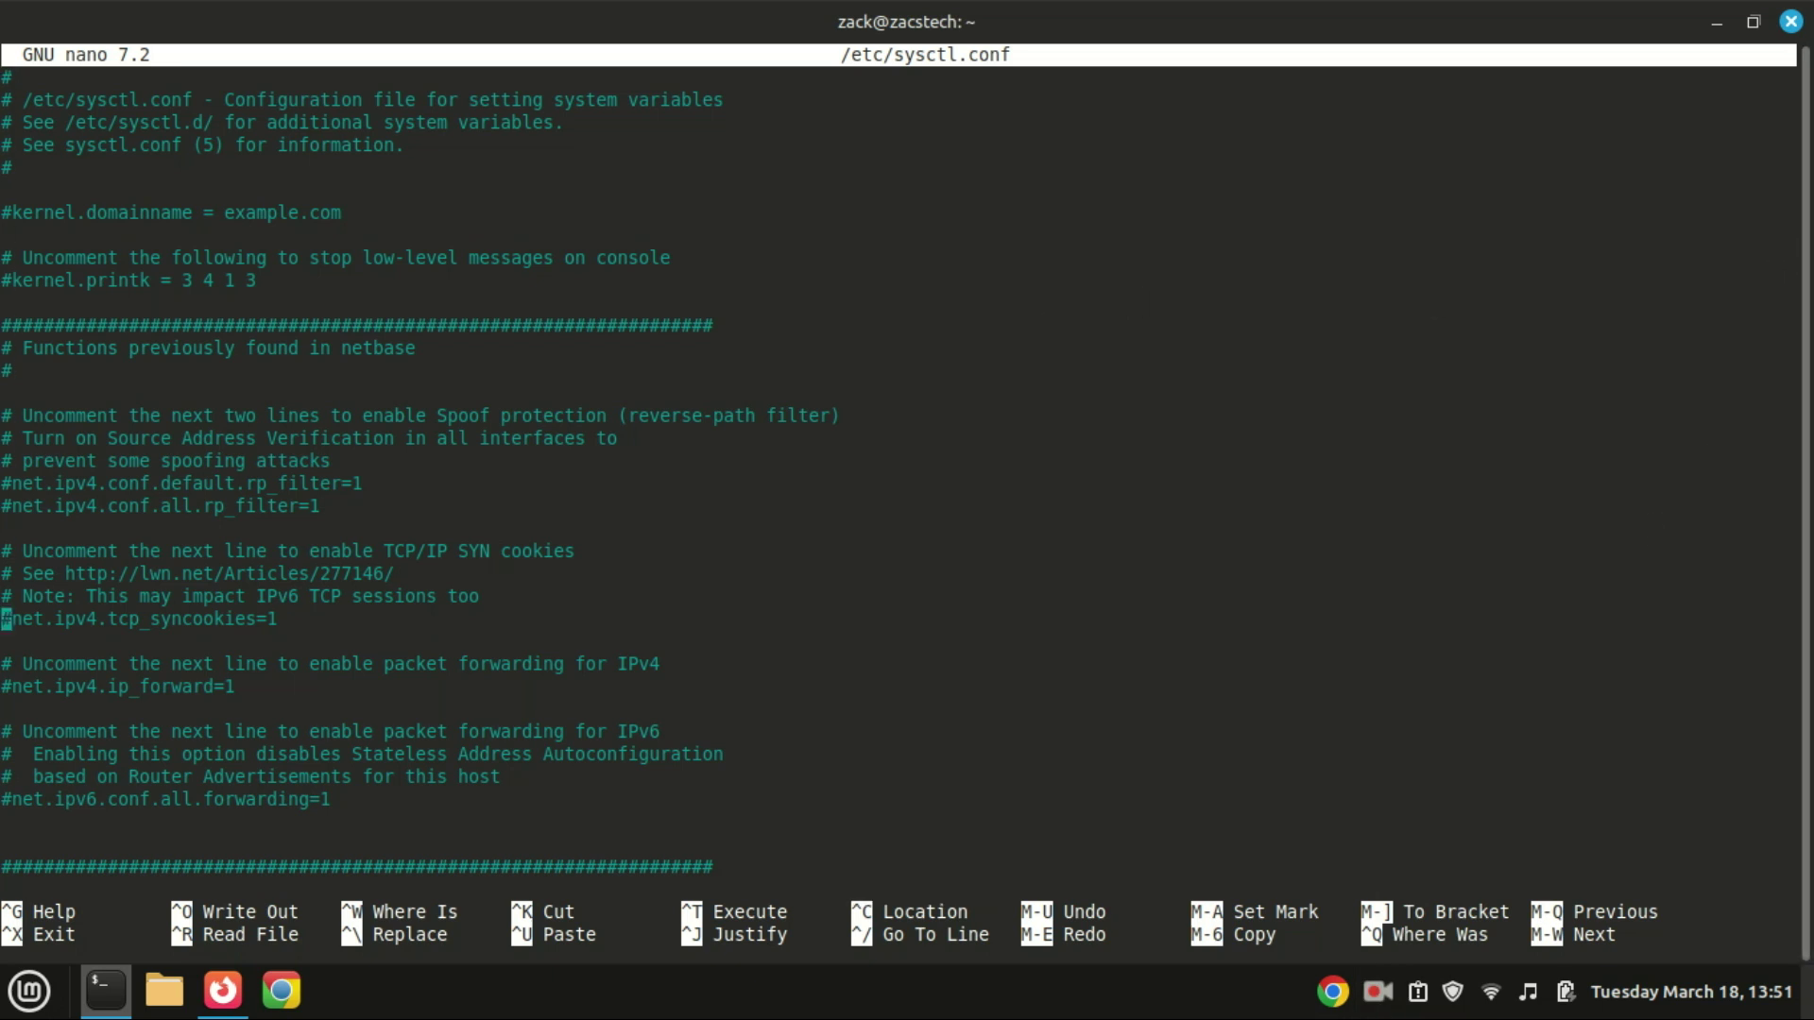
key("Down")
key("Down")
key("Down")
key("Down")
key("Down")
key("Down")
key("Down")
key("Down")
key("Down")
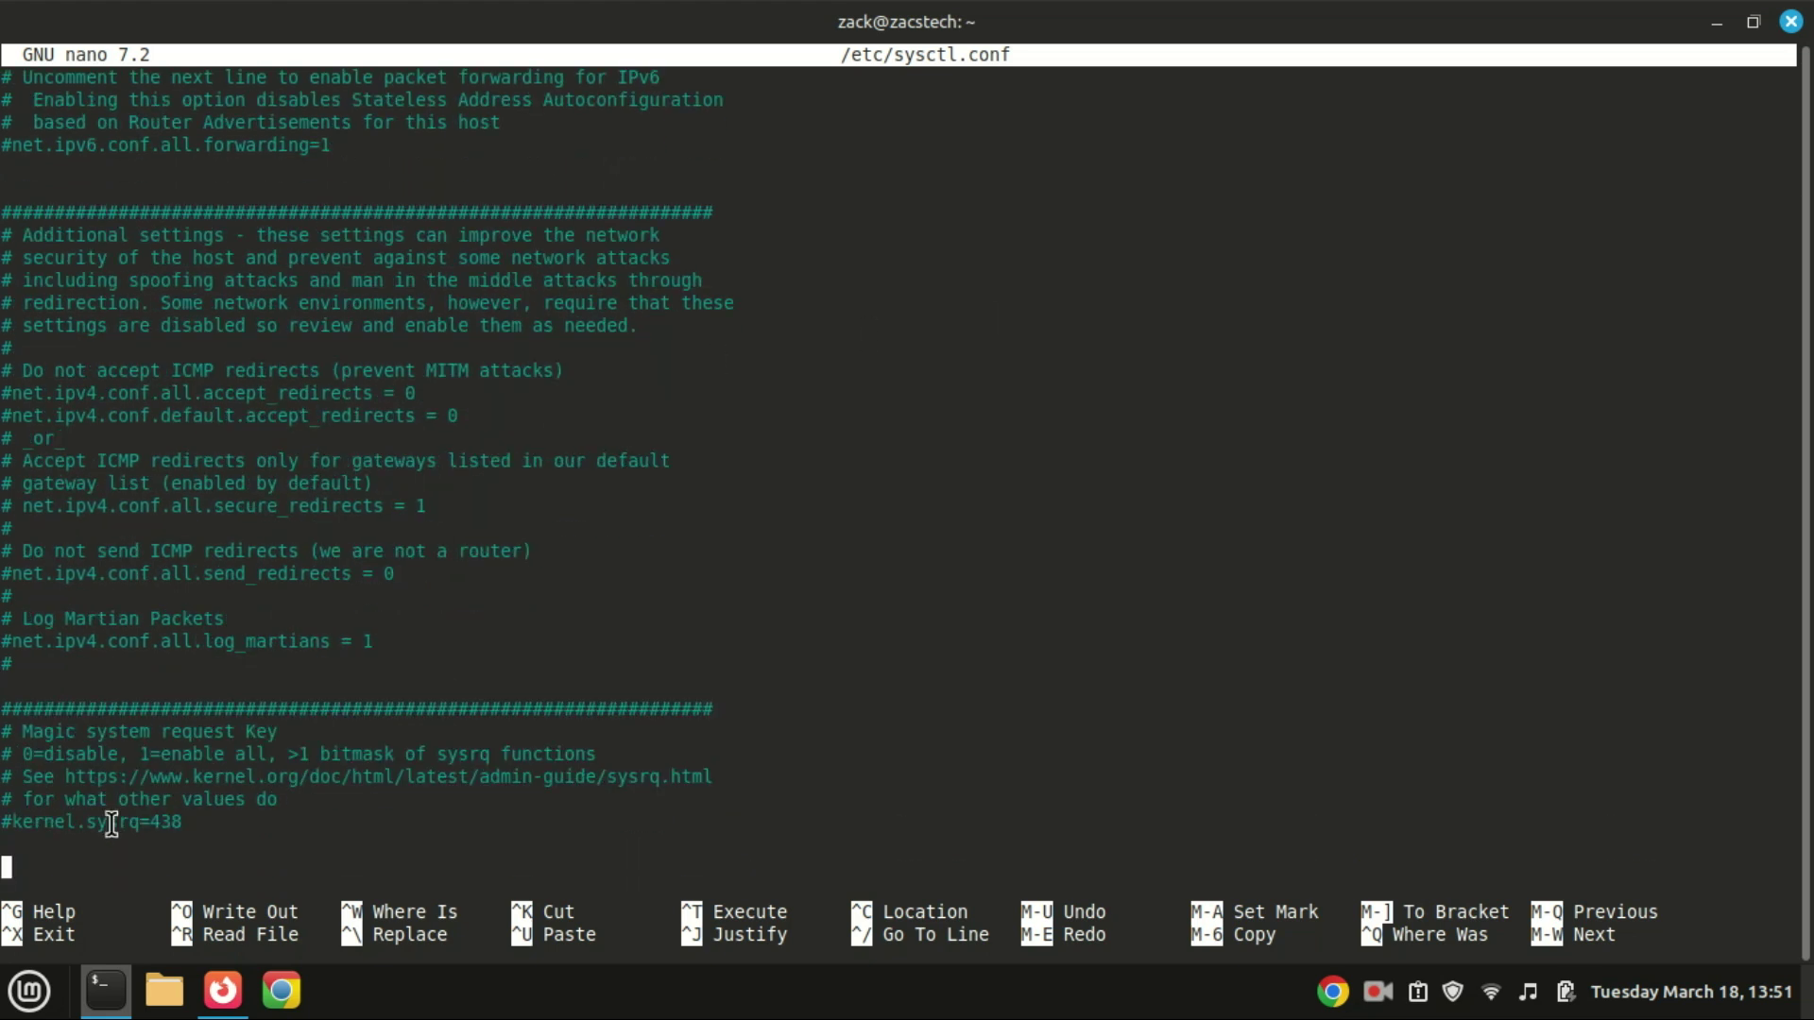
right_click(47, 863)
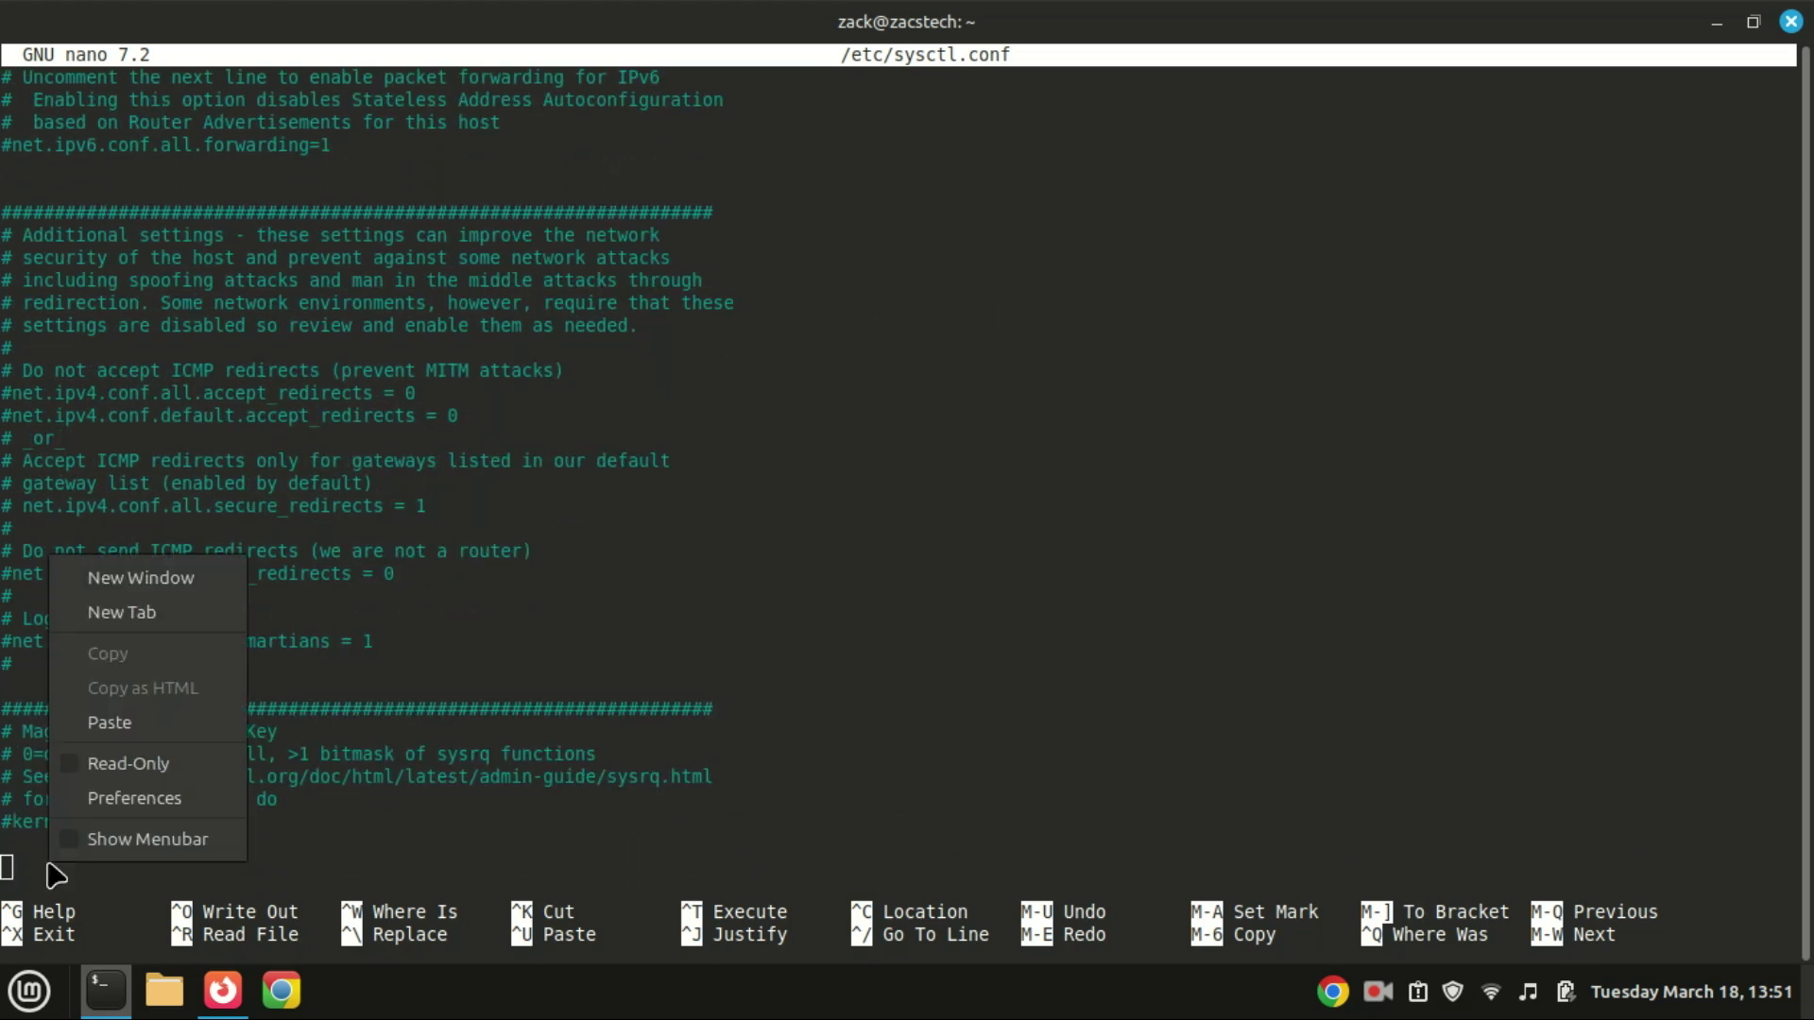
left_click(123, 723)
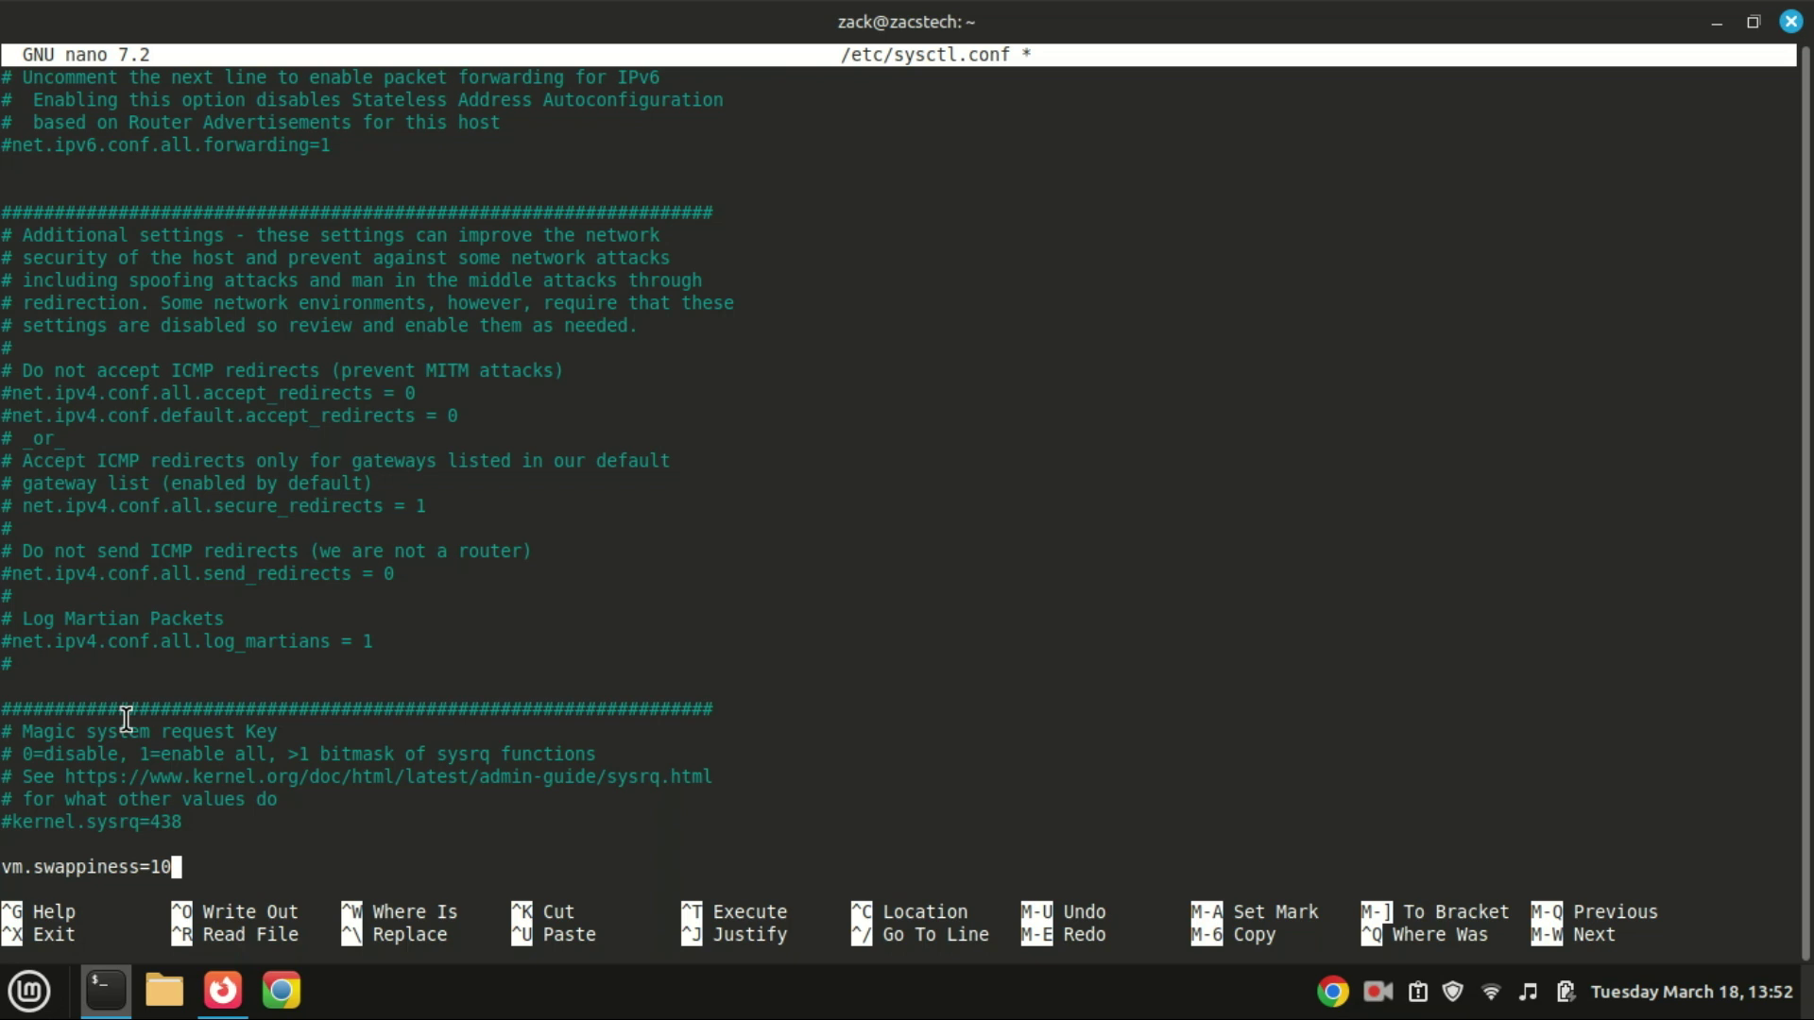
- Save the modified /etc/sysctl.conf under its existing name and exit nano
key("ctrl+x")
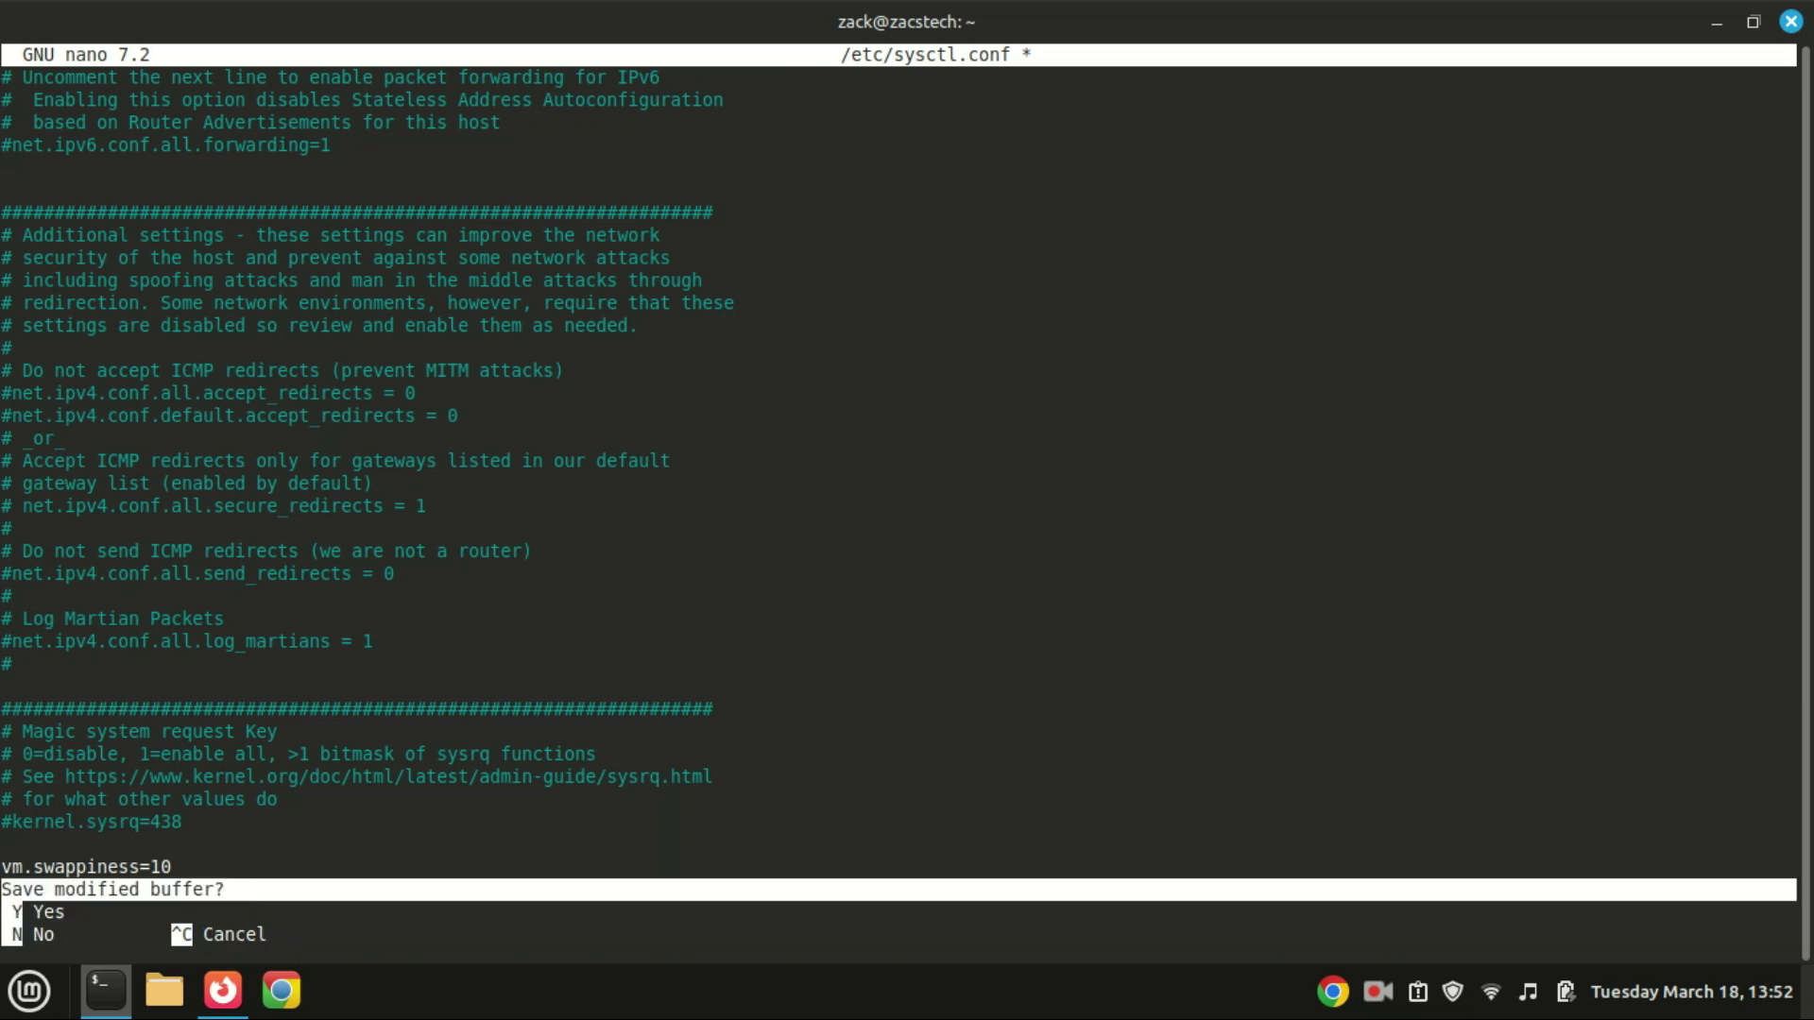
key("y")
key("Return")
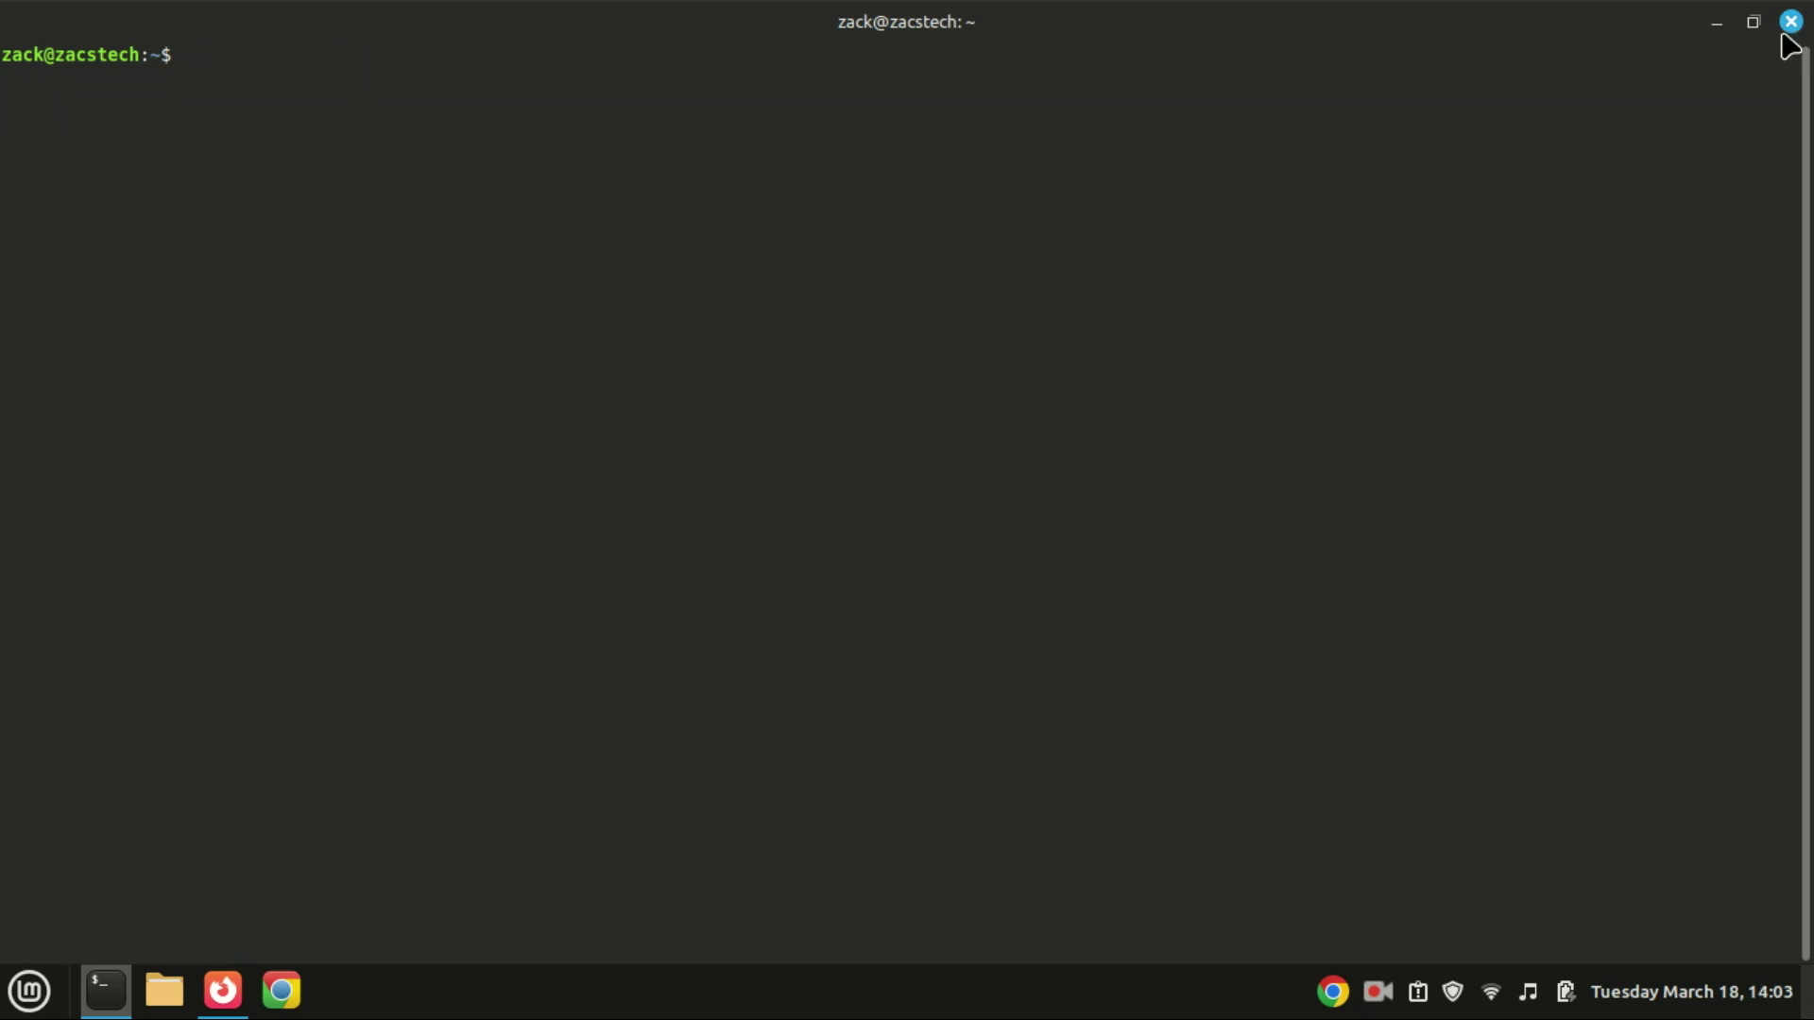
- Show the desktop, open Update Manager, and accept the local mirror offer, authenticating with the account password
left_click(1749, 23)
key("super+d")
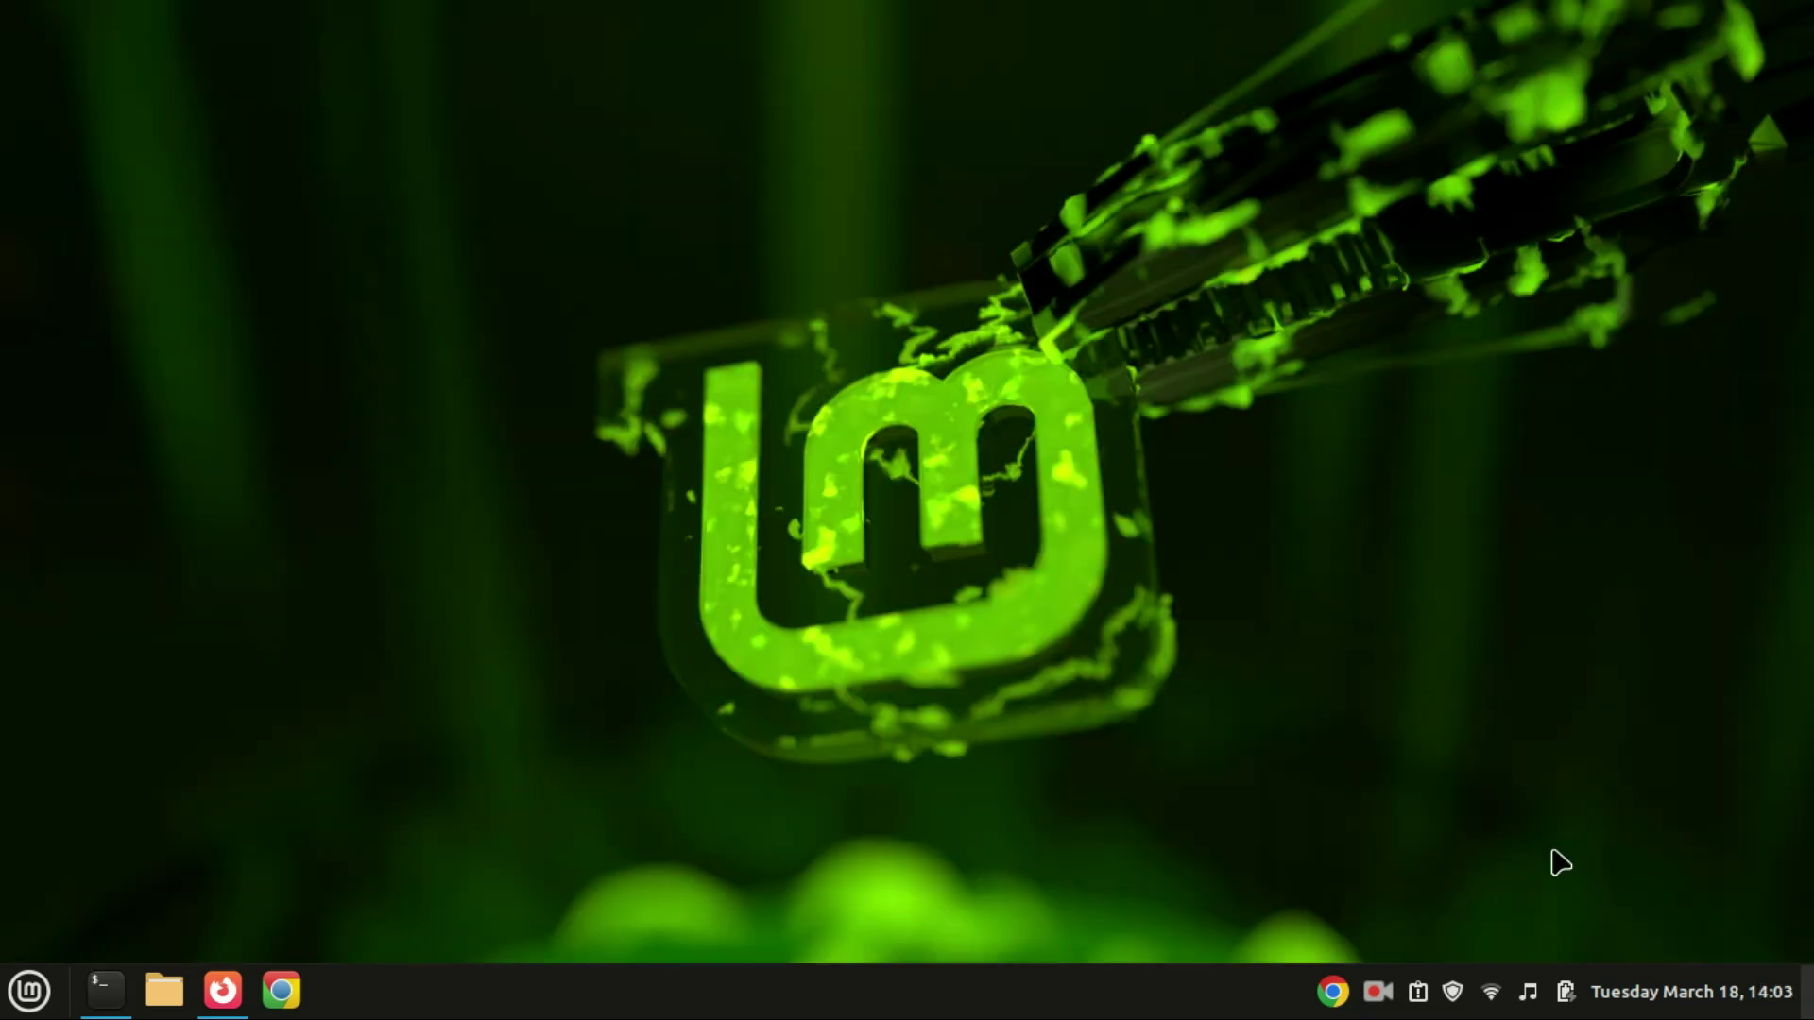
left_click(1454, 990)
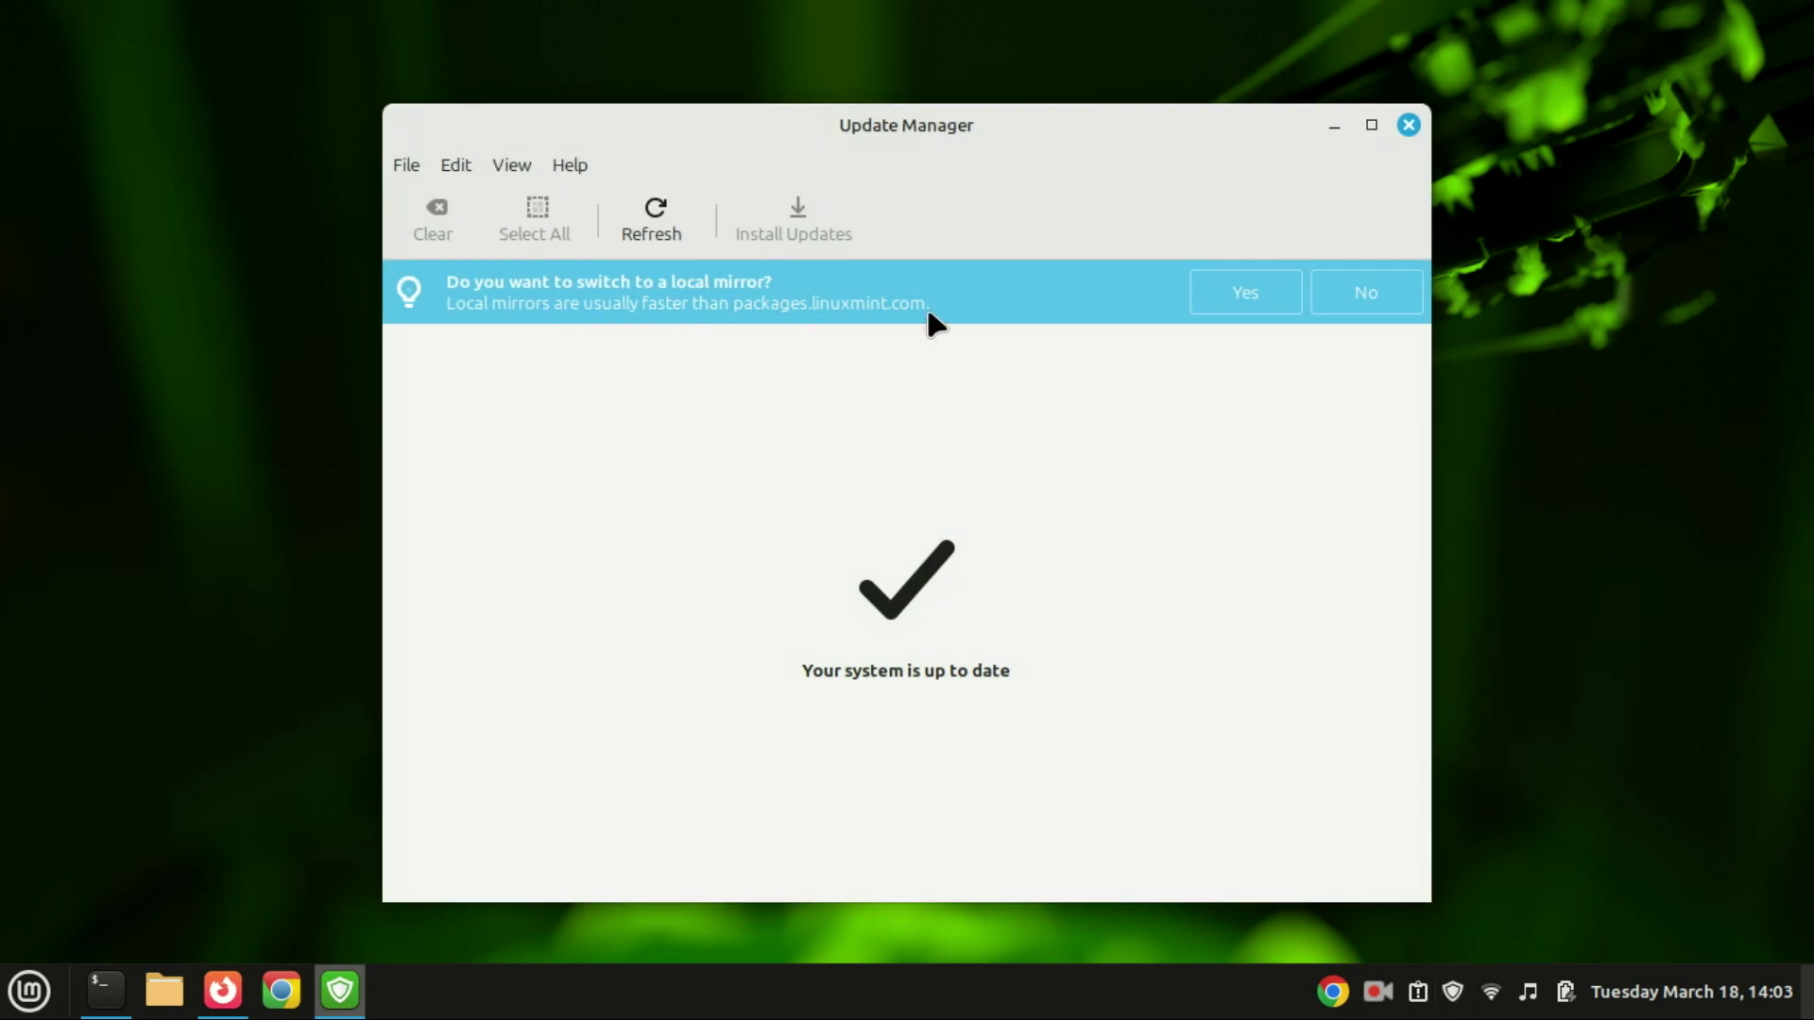
left_click(1245, 297)
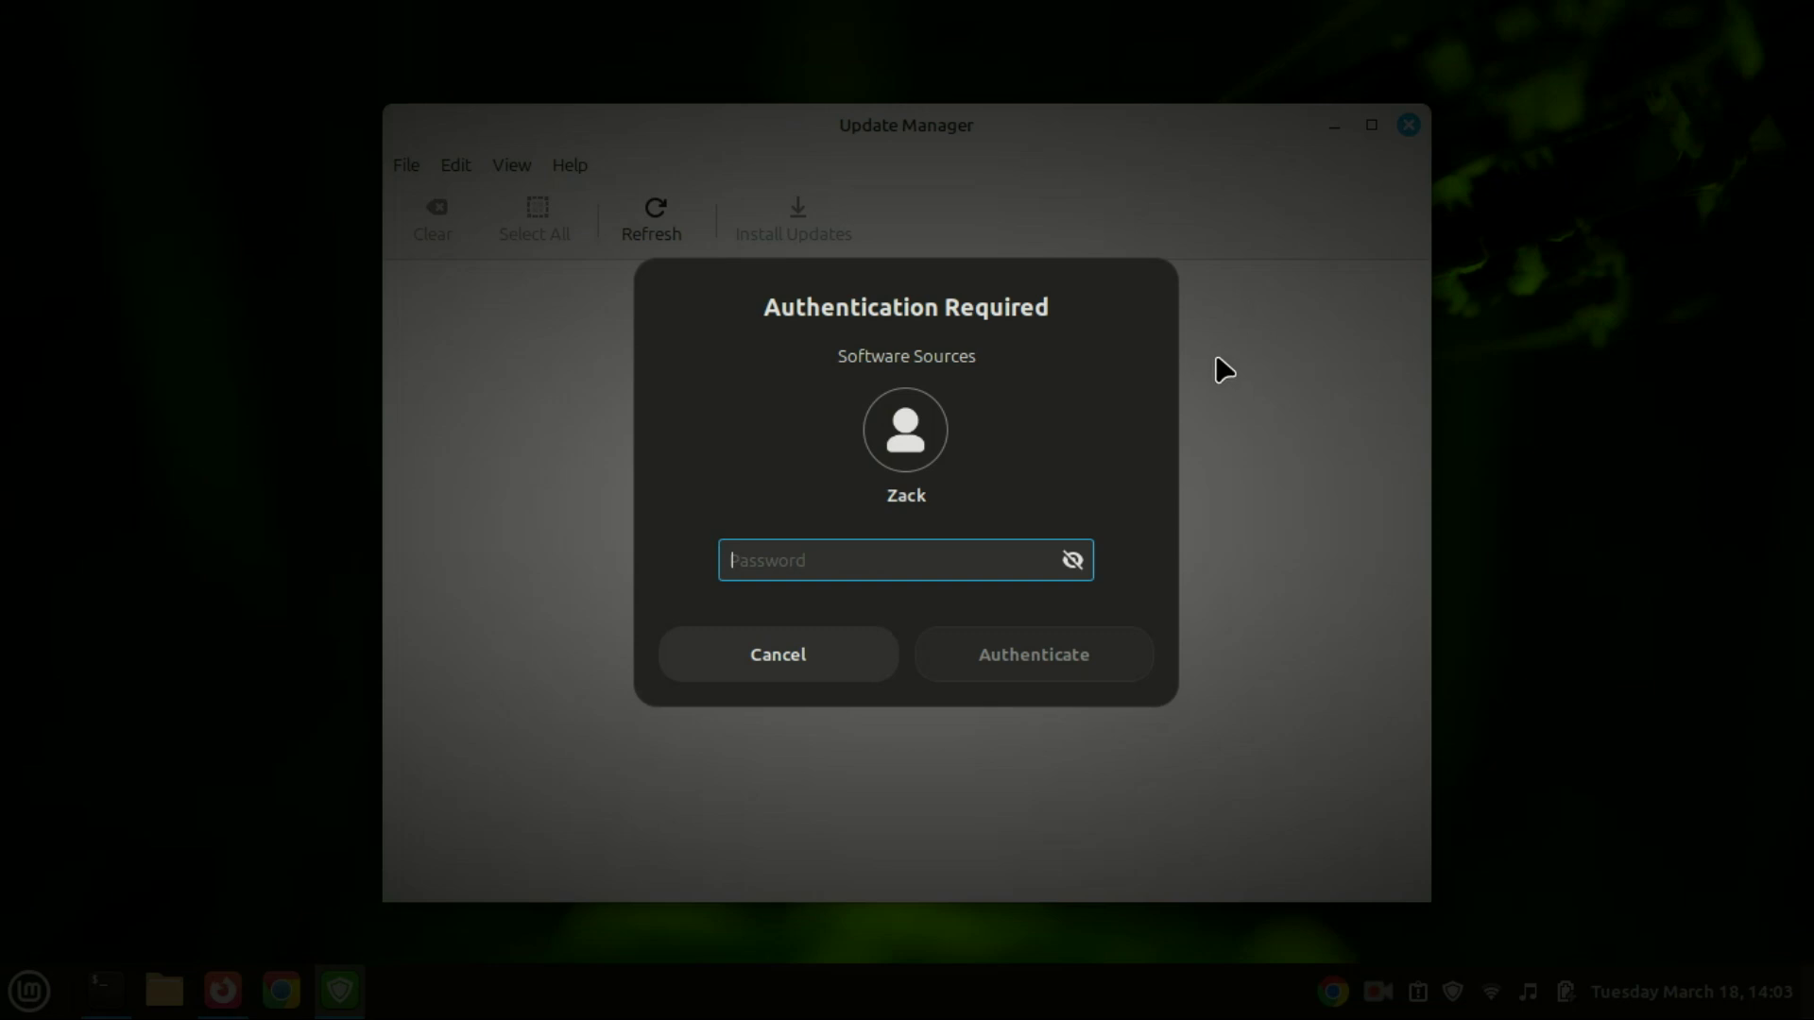
type("*********")
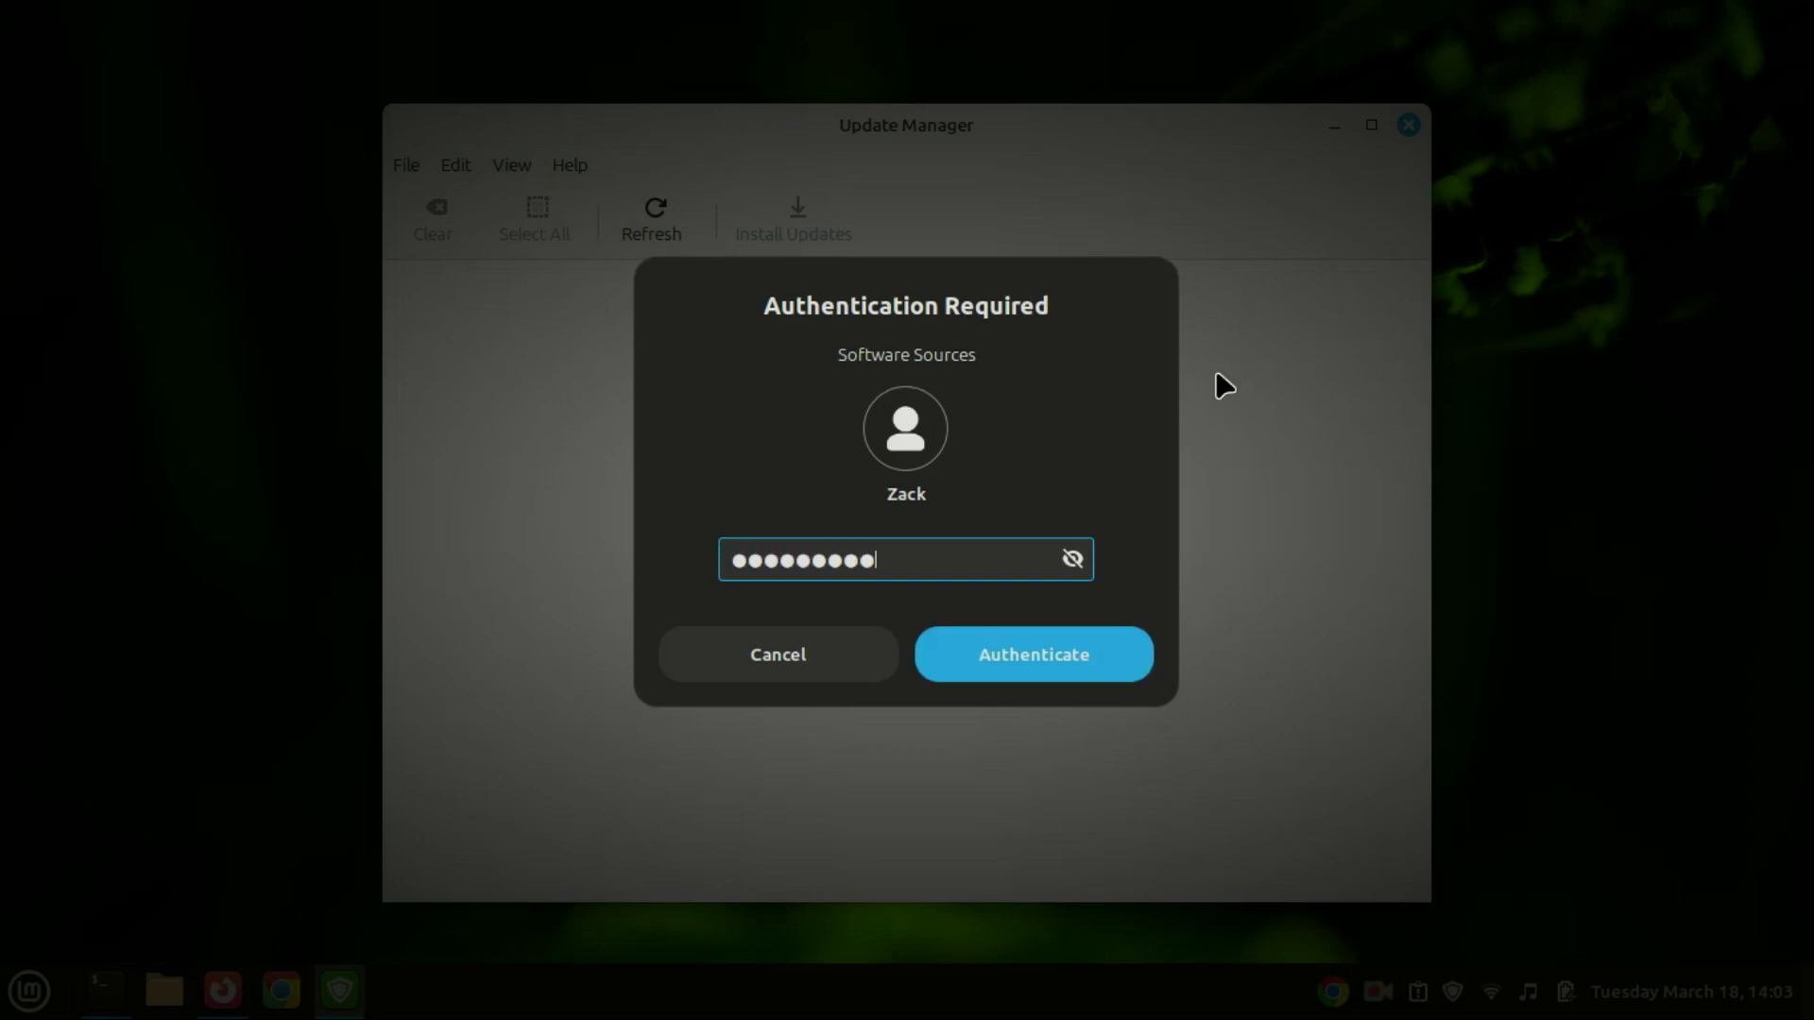
left_click(1068, 641)
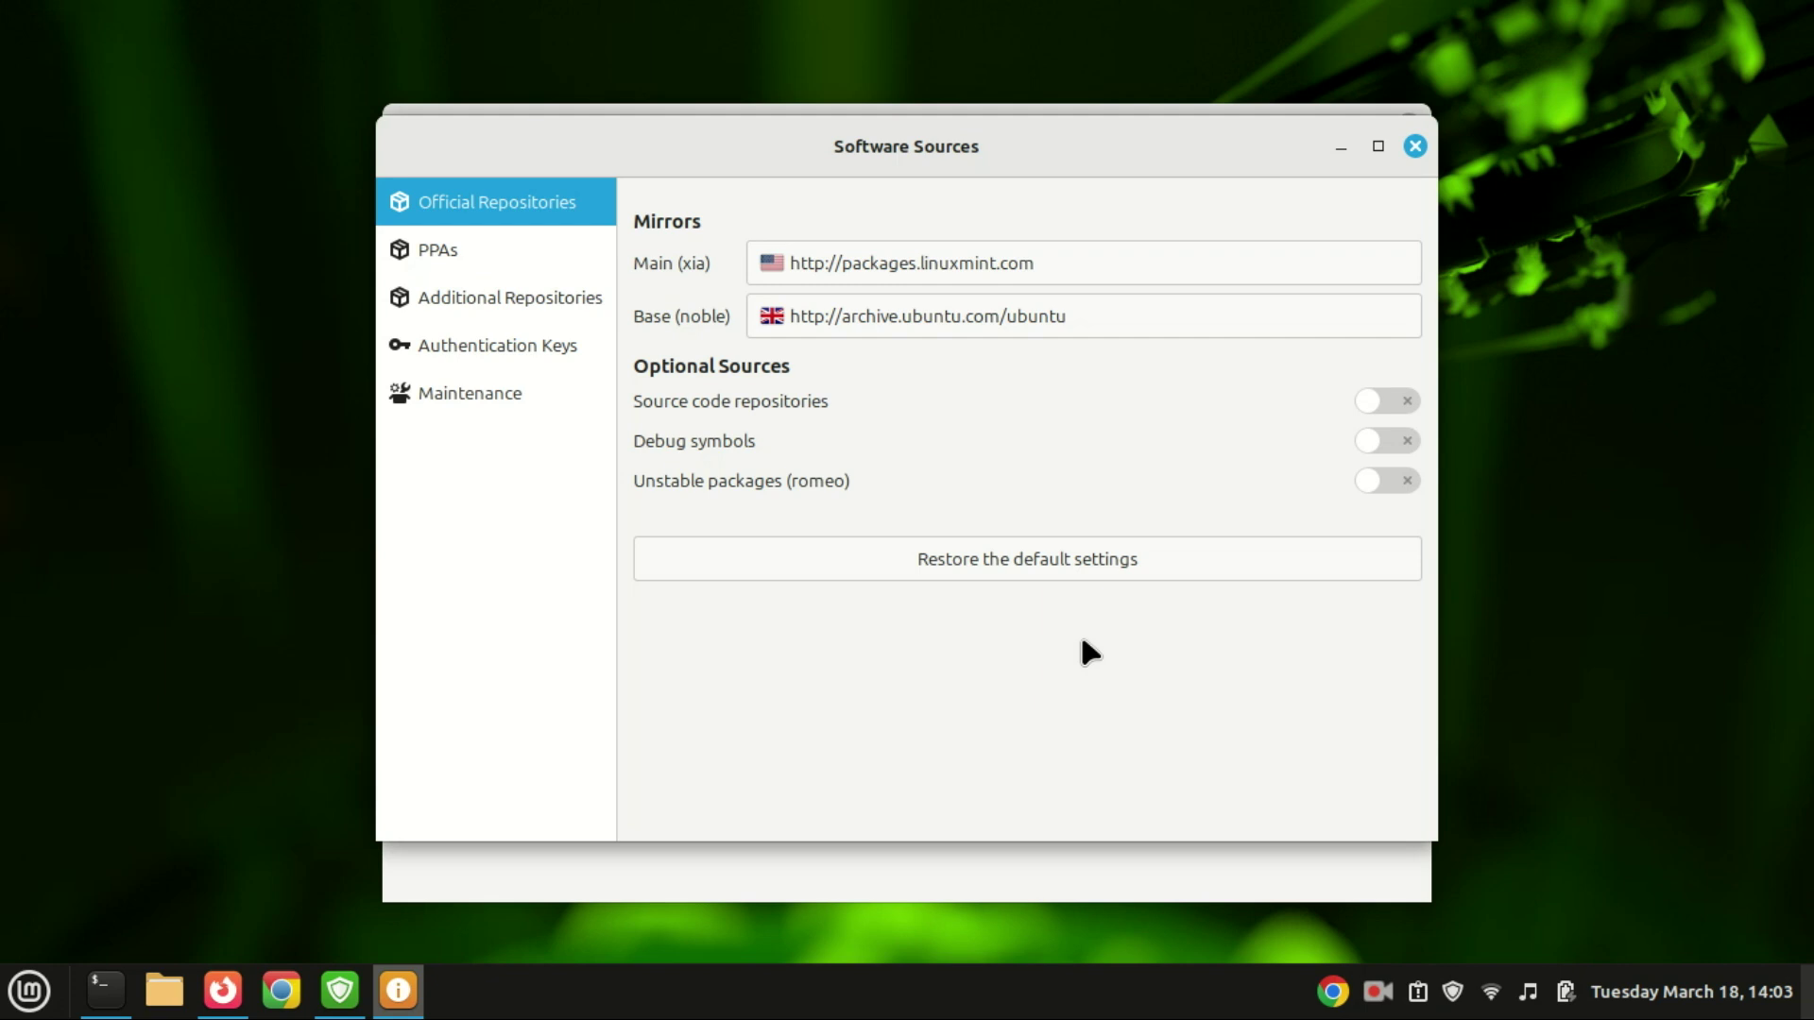
- Review the available mirrors for the Base (noble) repository without applying one, and close Software Sources and Update Manager
left_click(1198, 313)
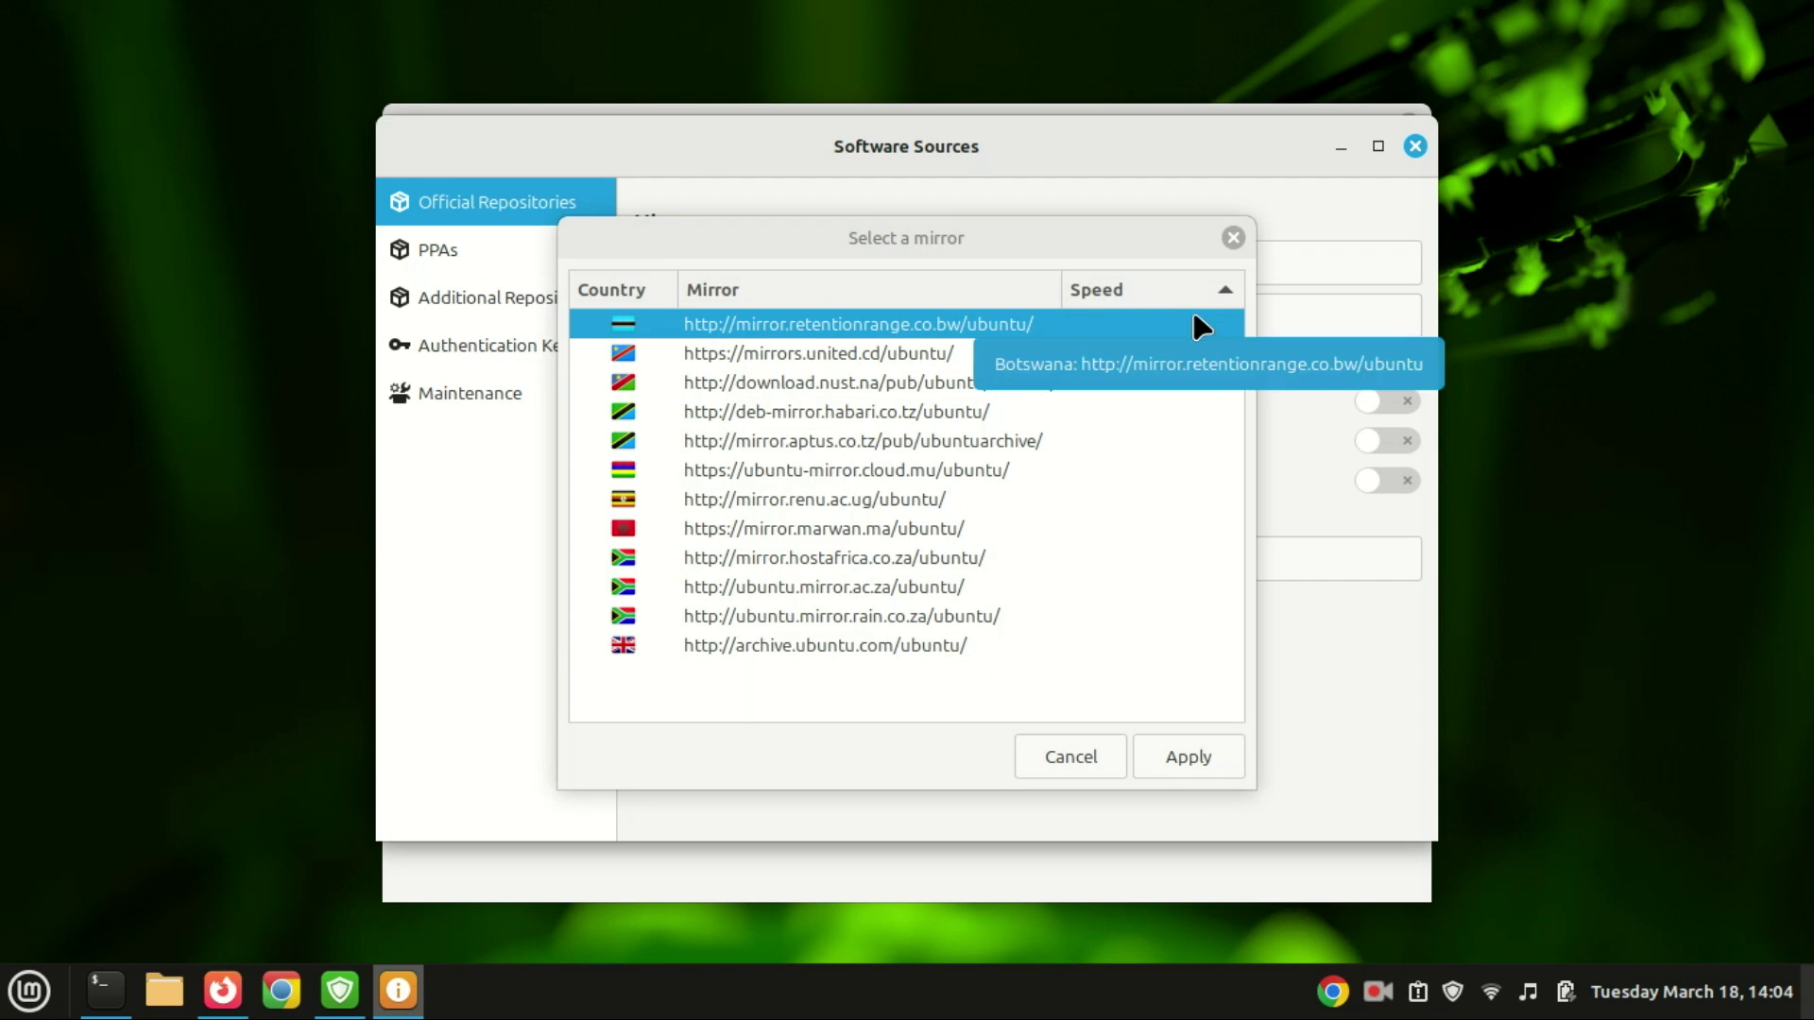
left_click(1232, 237)
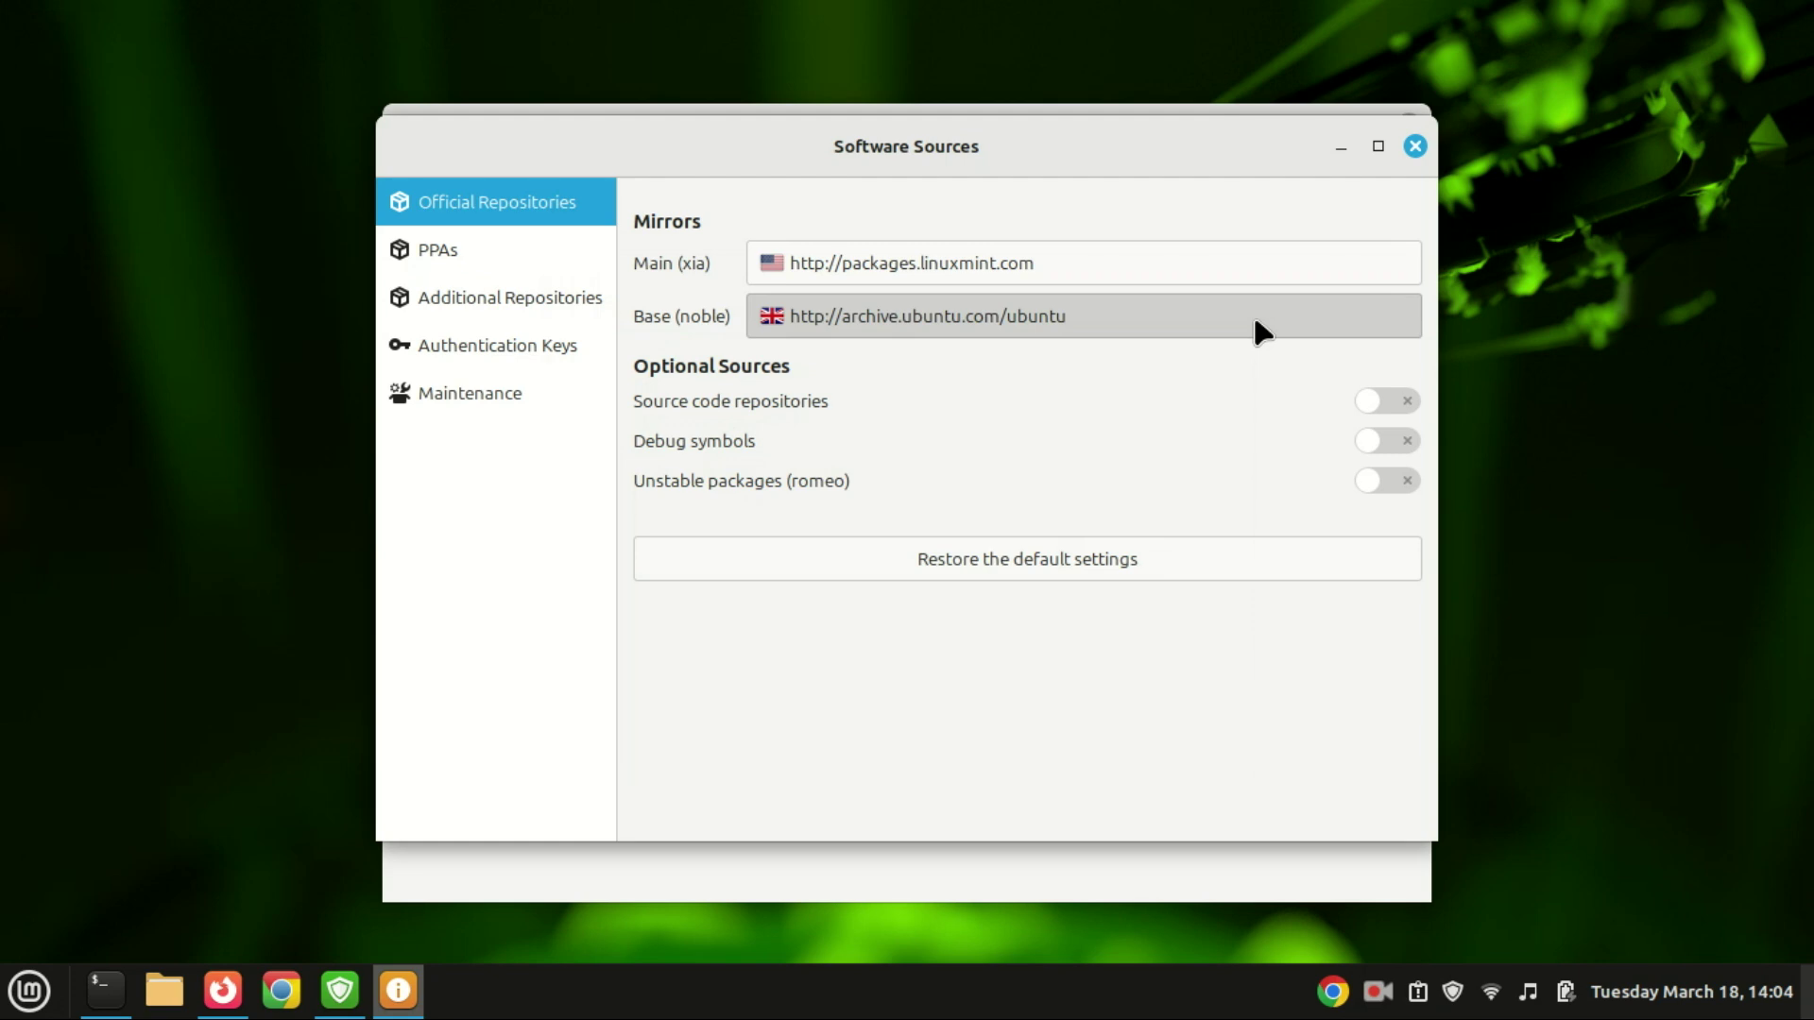
left_click(1256, 321)
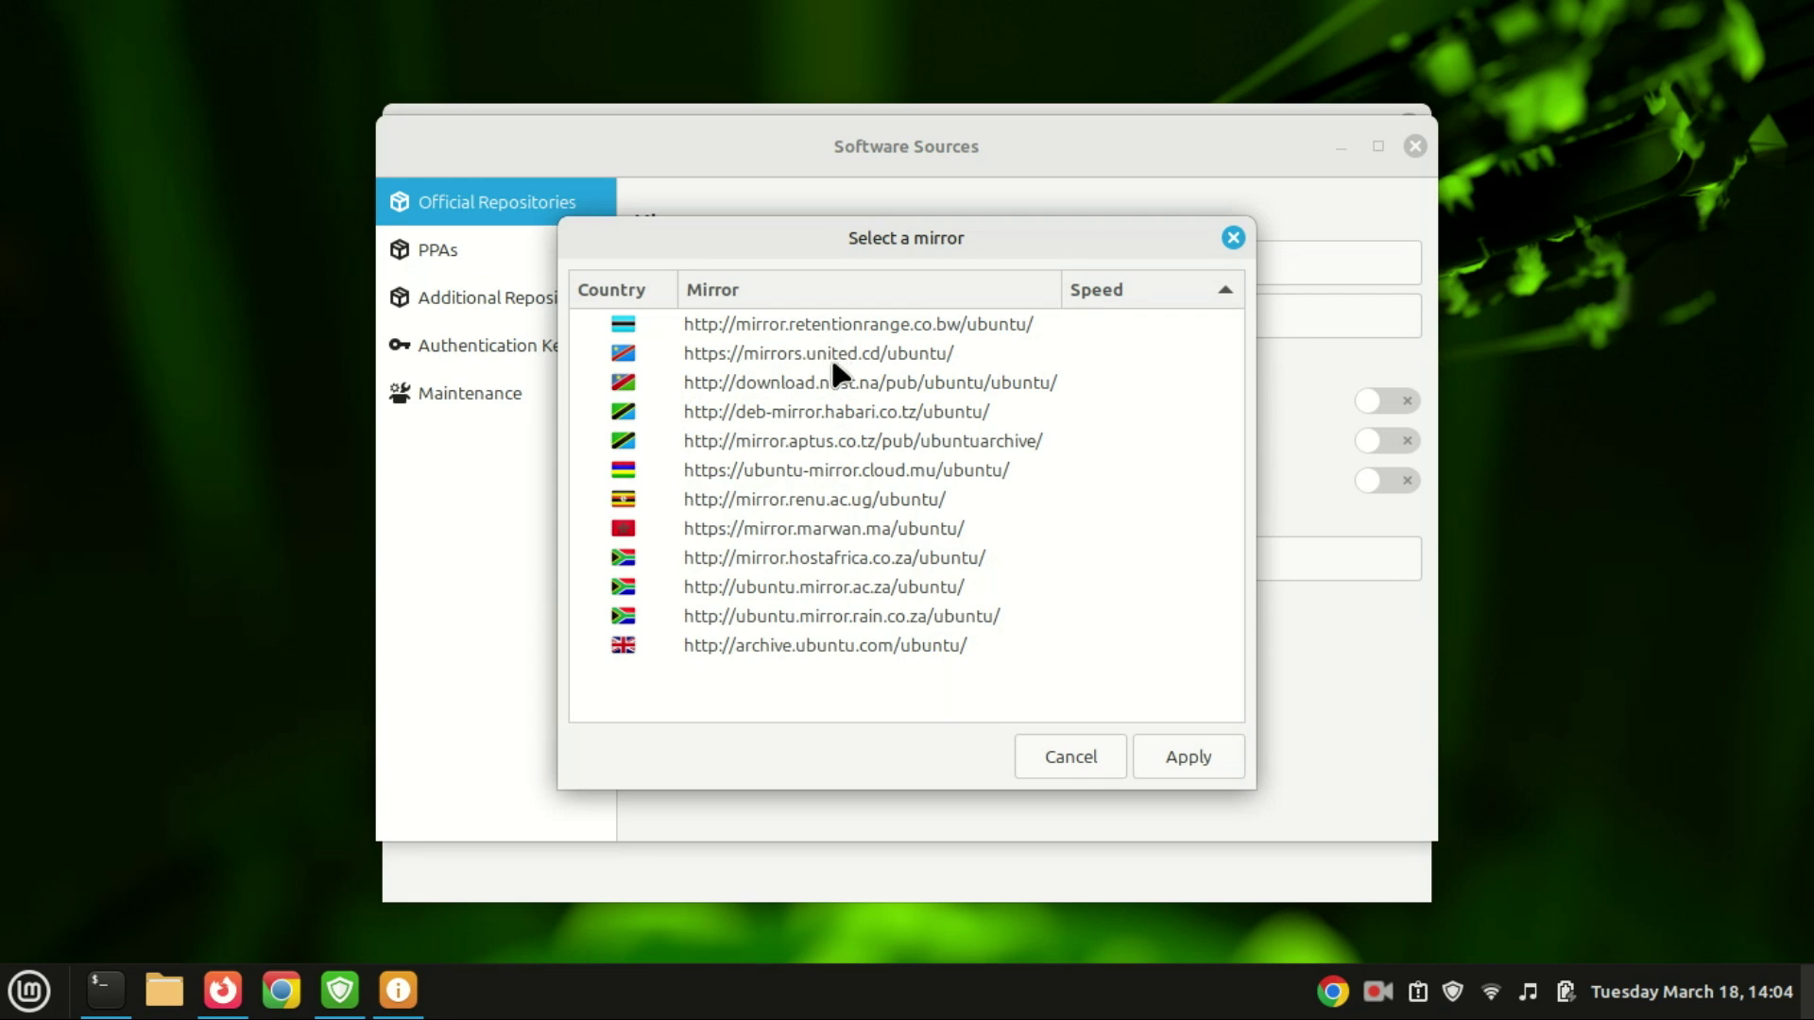
left_click(1071, 751)
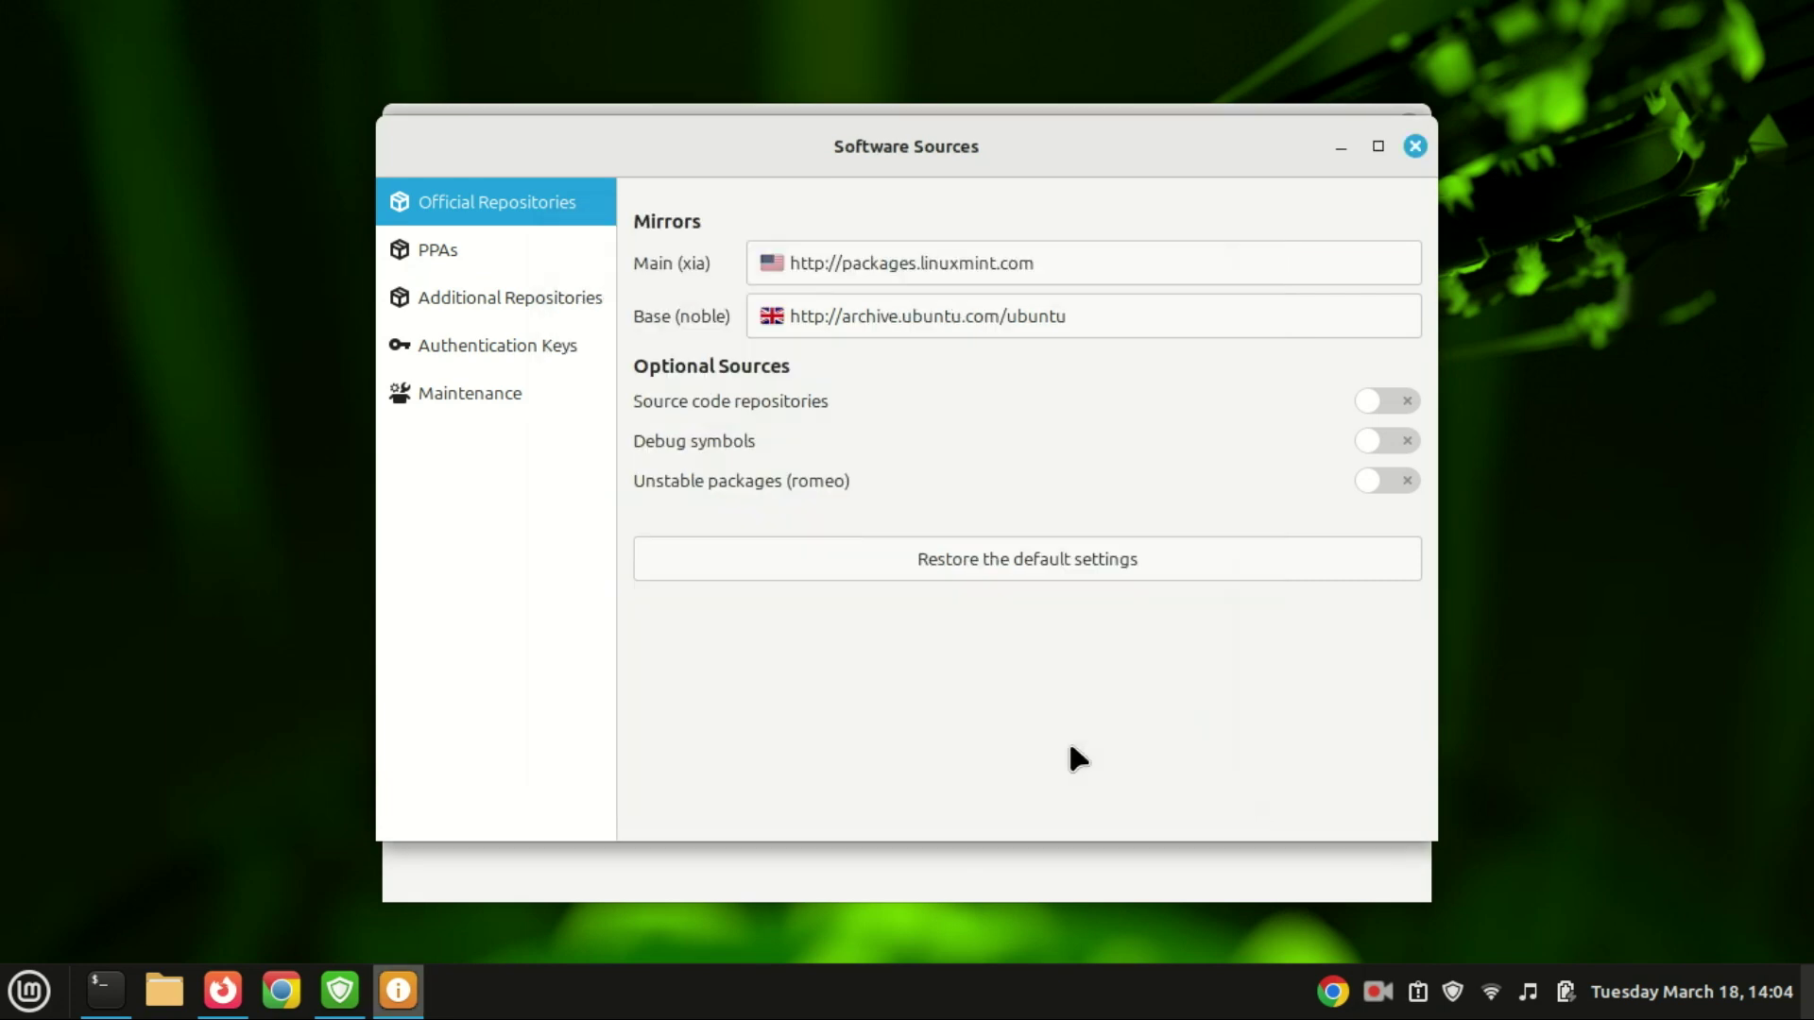
left_click(1113, 244)
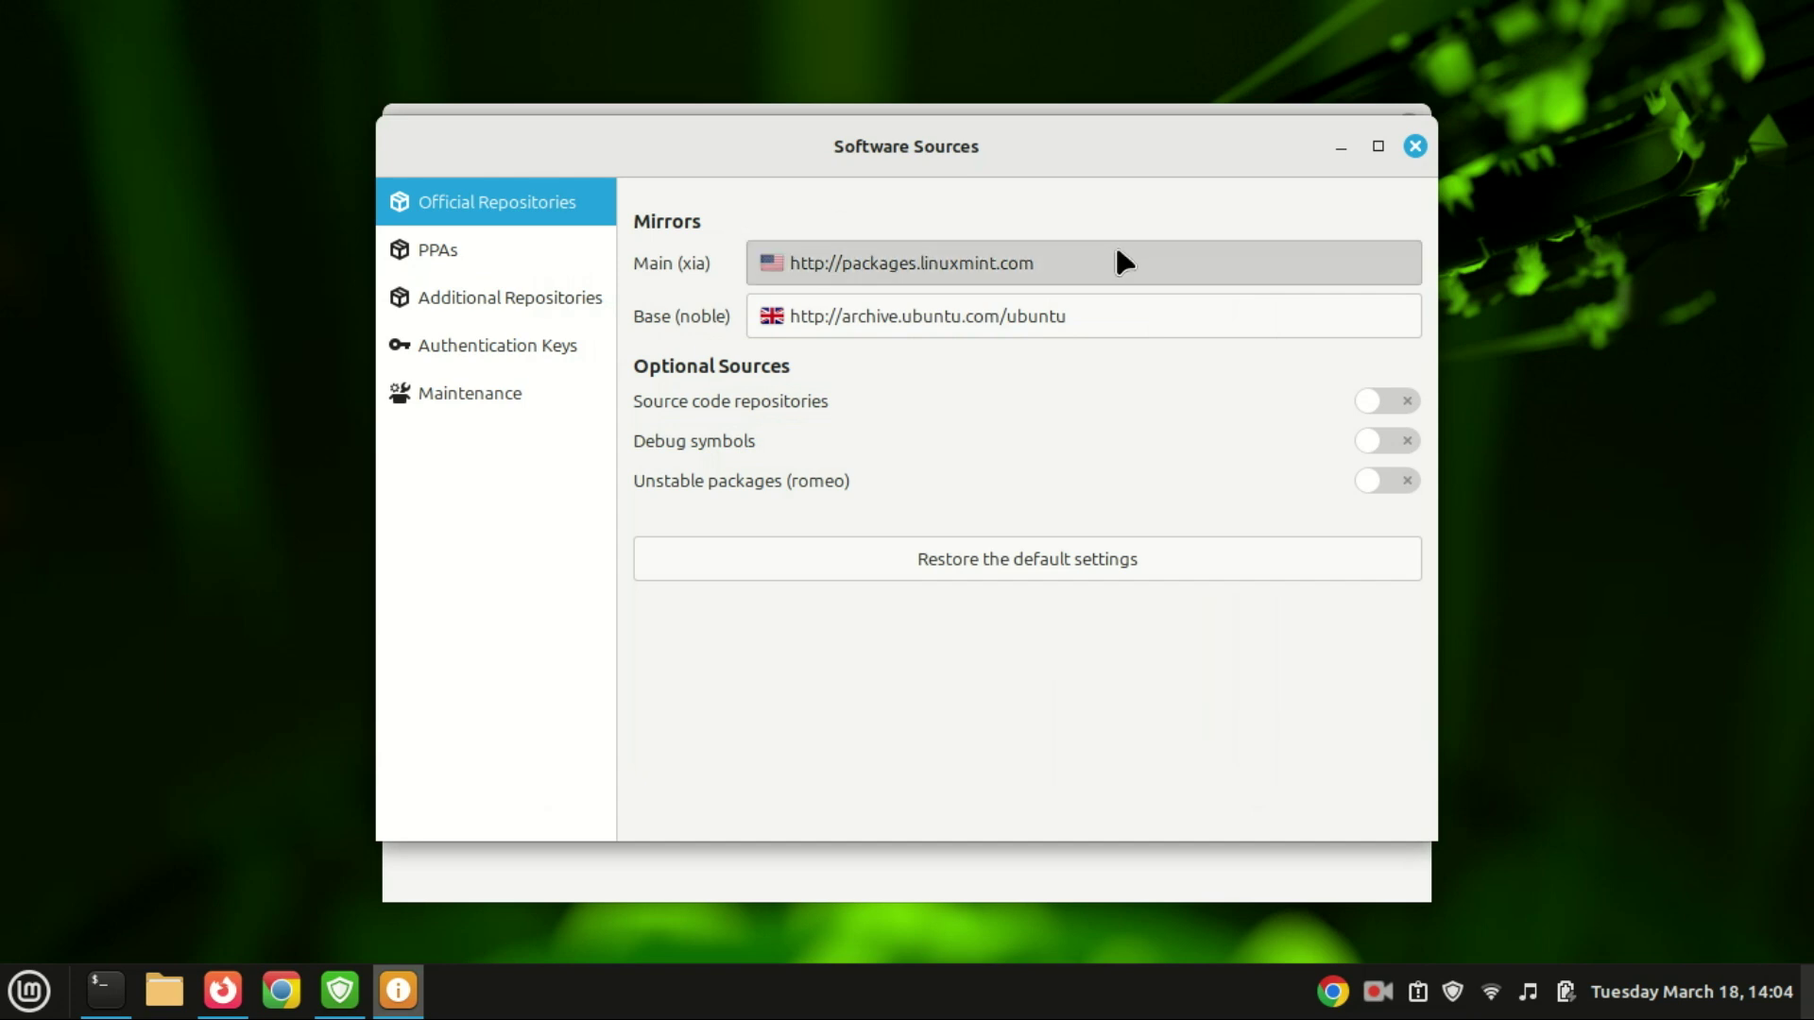
left_click(1414, 145)
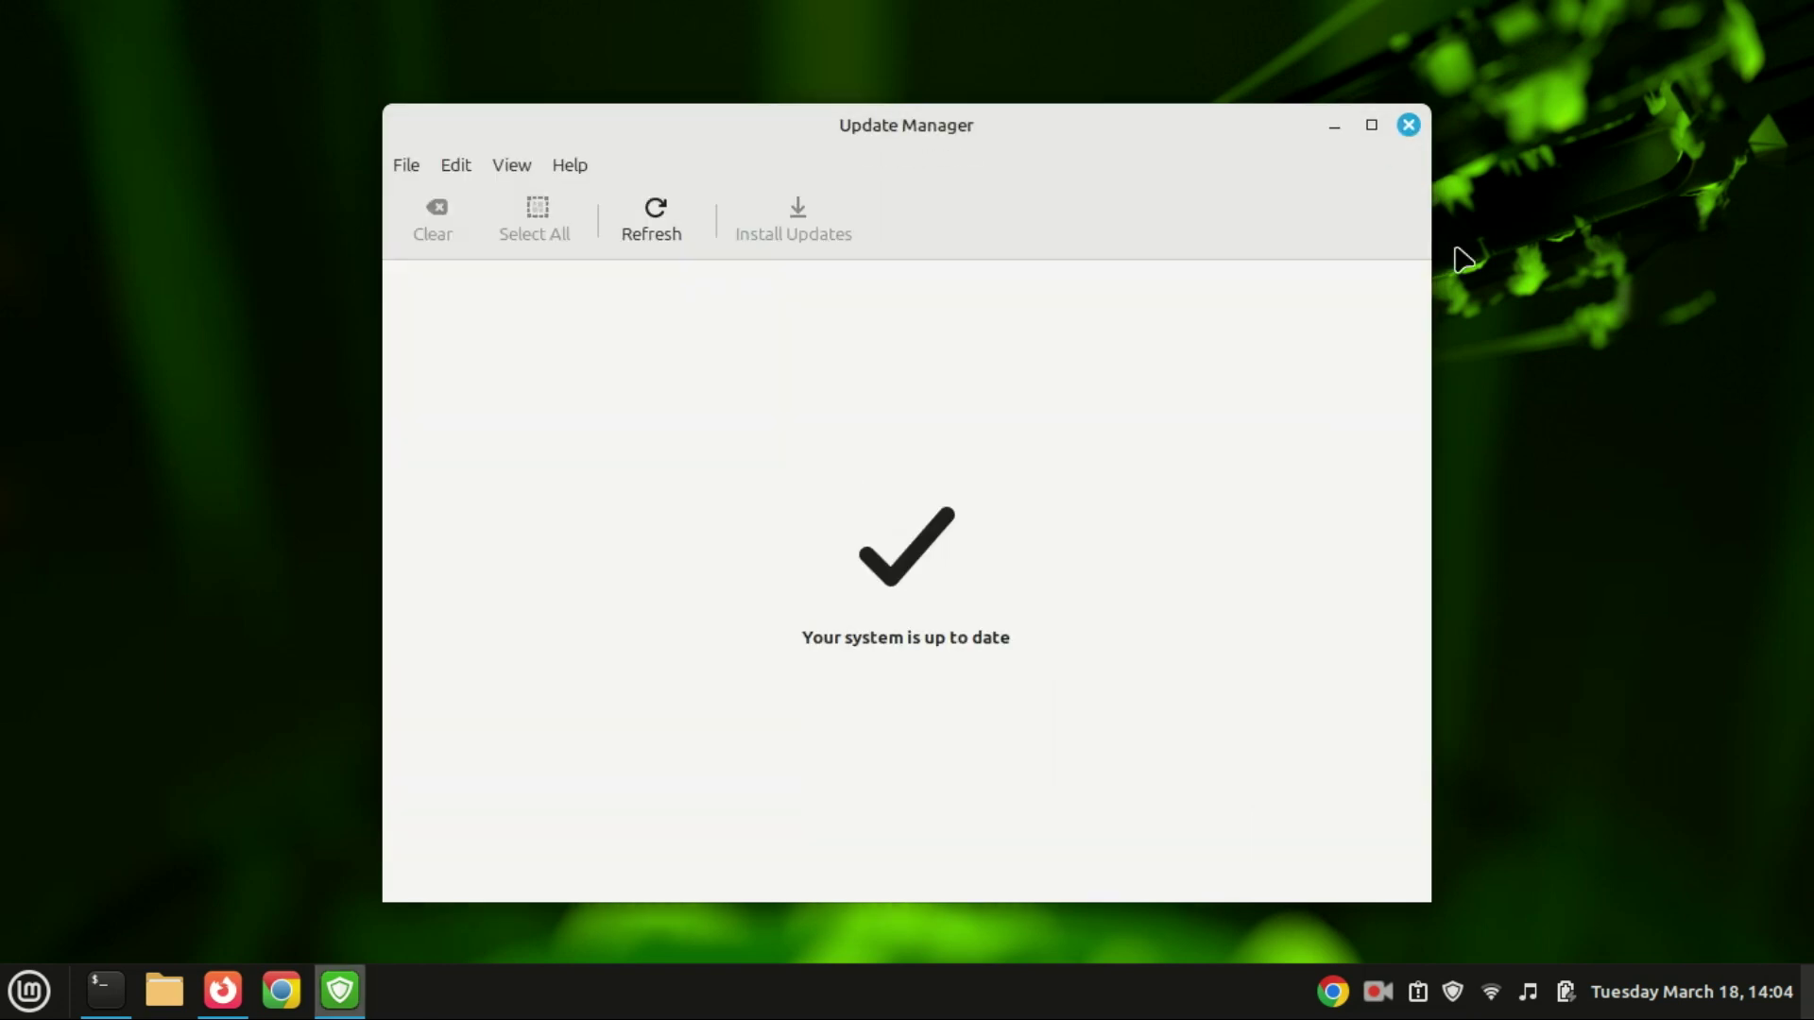
left_click(1409, 126)
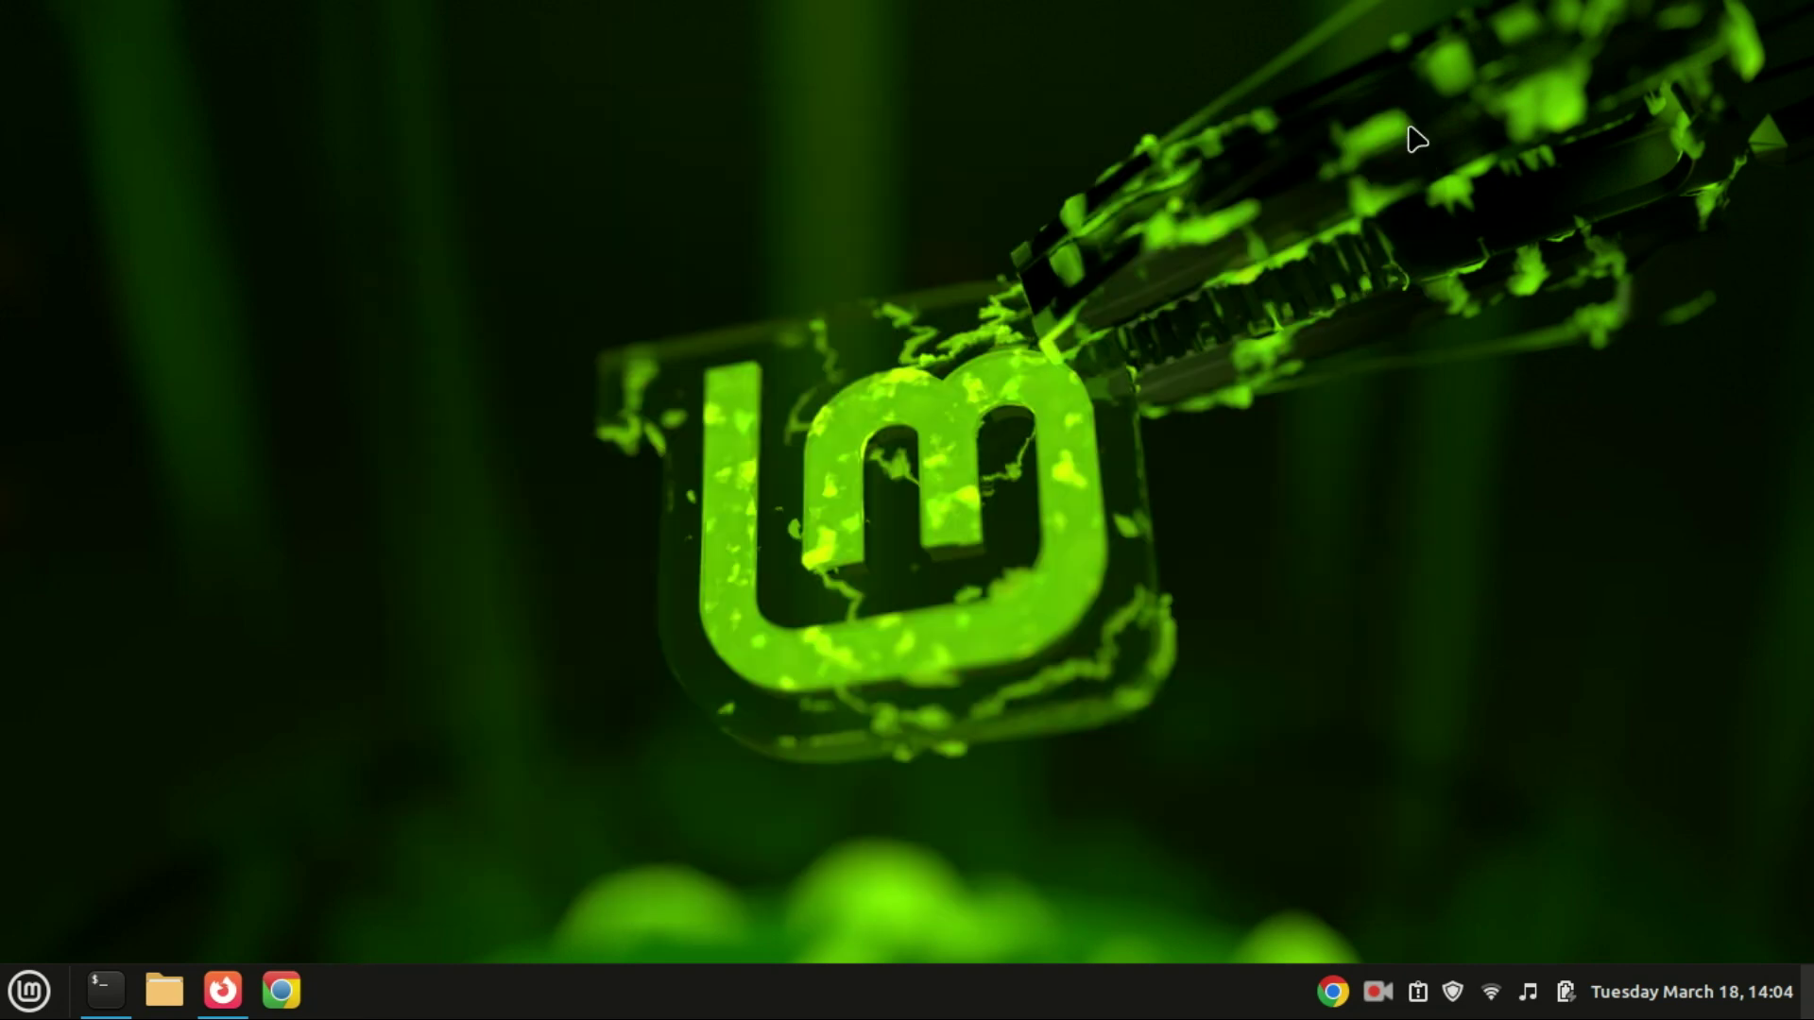
- Install TLP from the terminal with "sudo apt install tlp", confirm the installation, and clear the terminal
left_click(105, 989)
key("ctrl+shift+v")
key("End")
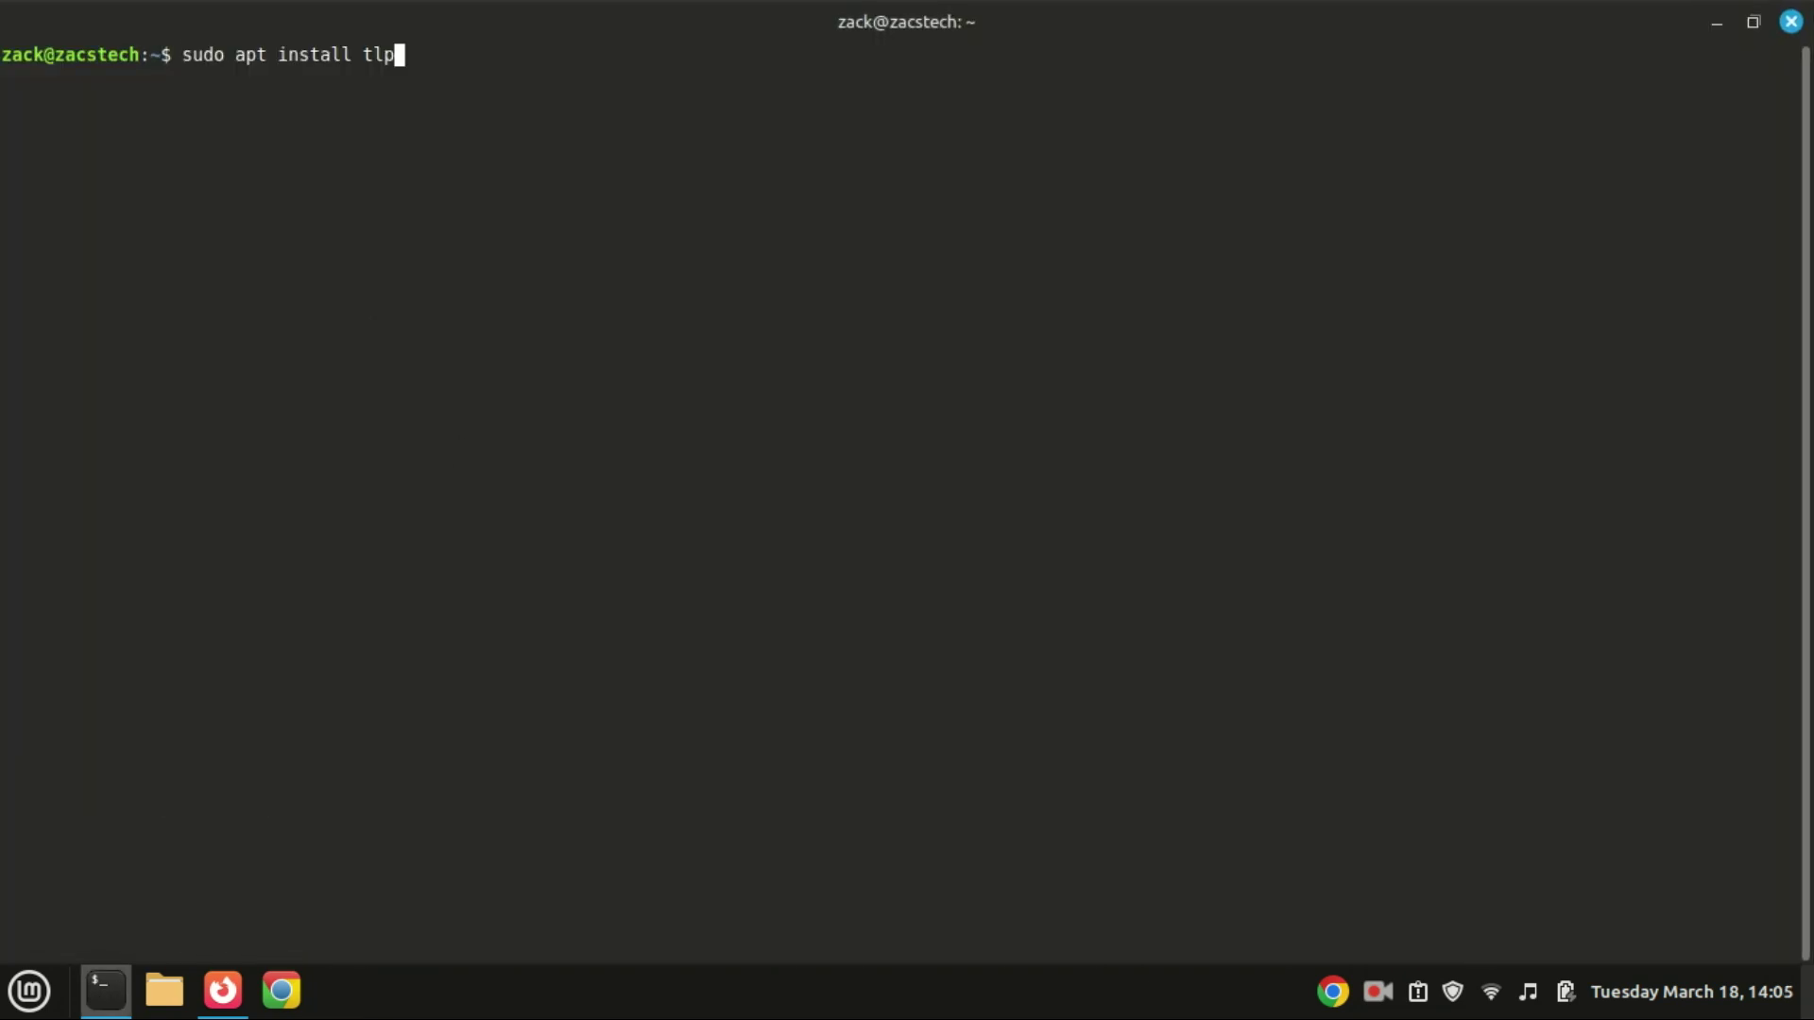
key("Return")
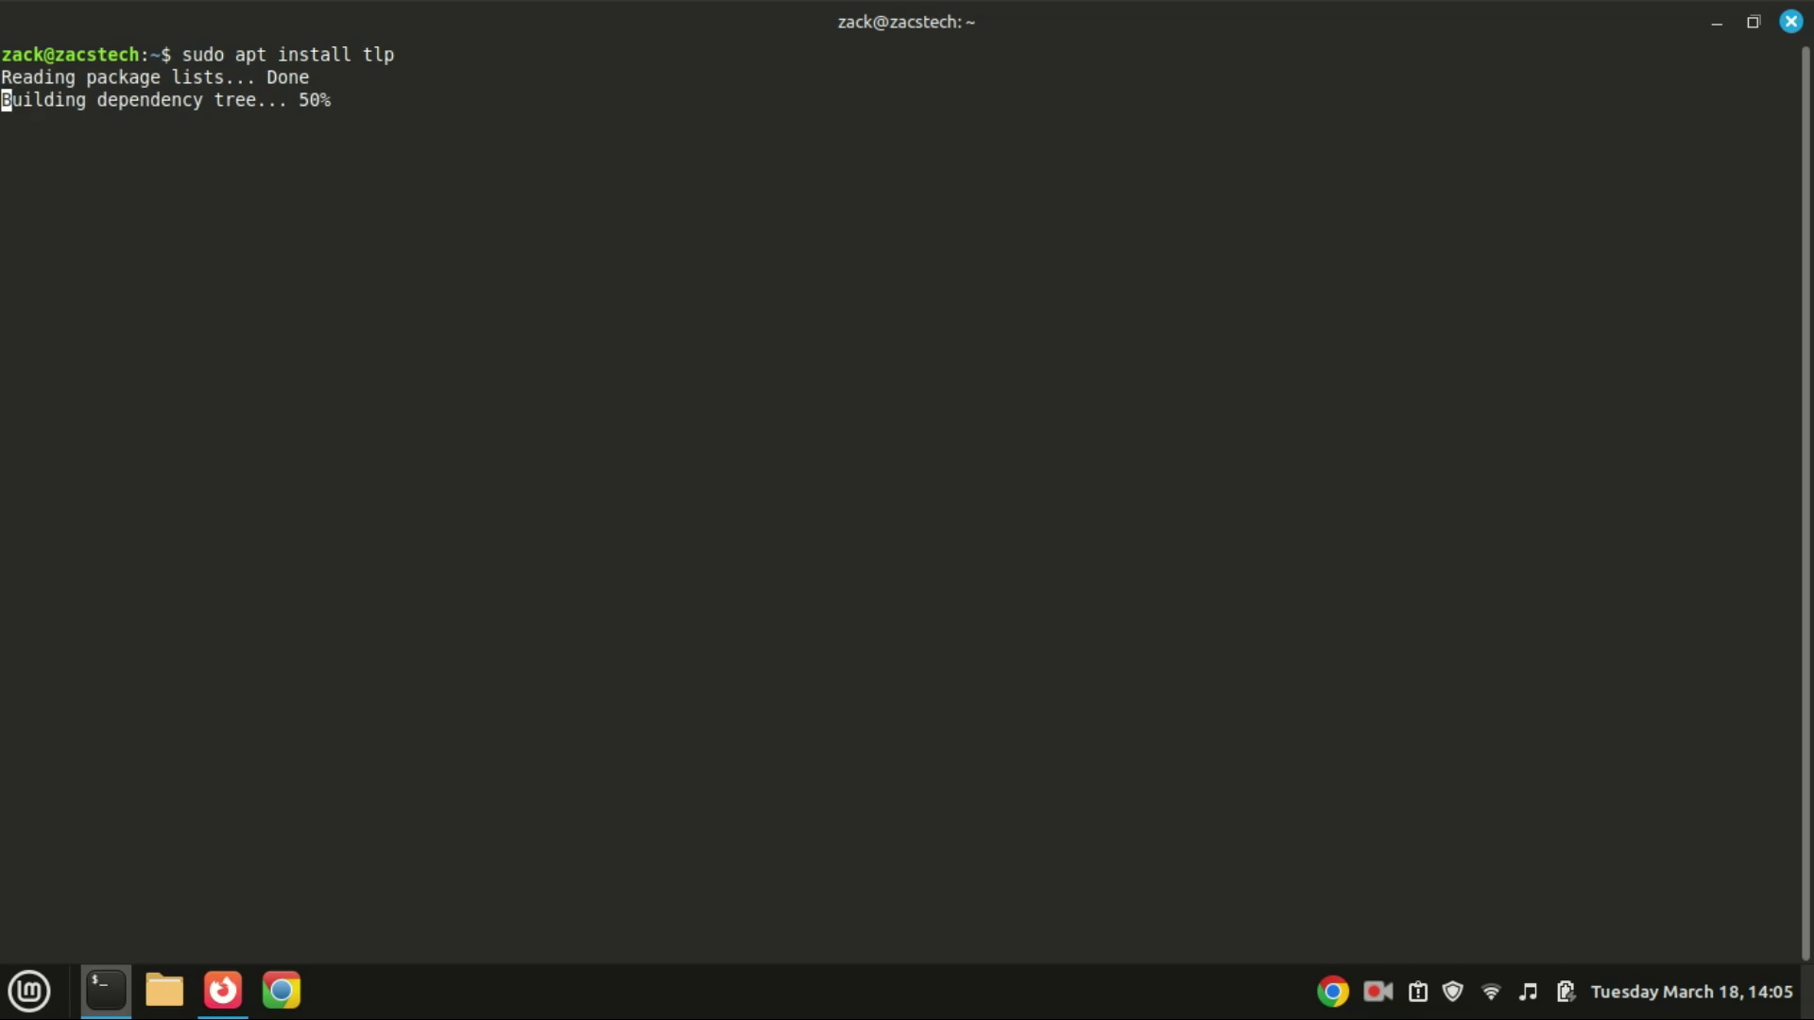
type("y")
key("Return")
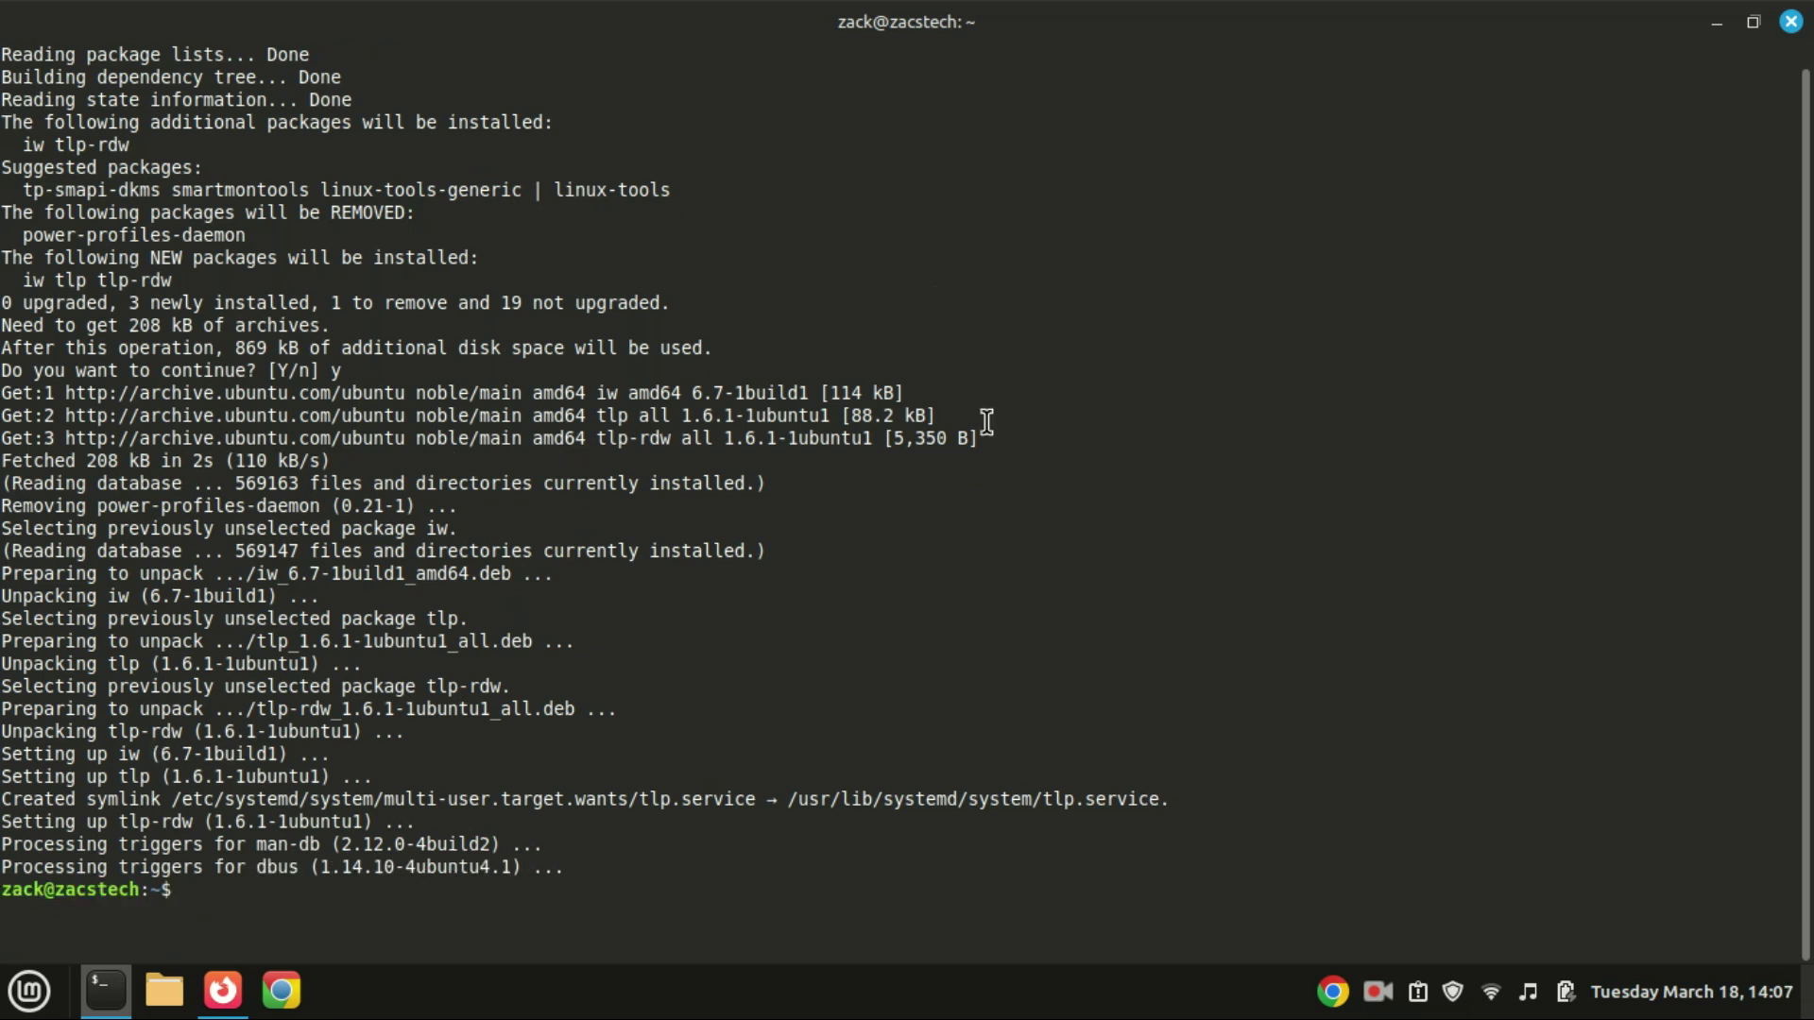
type("clear")
key("Return")
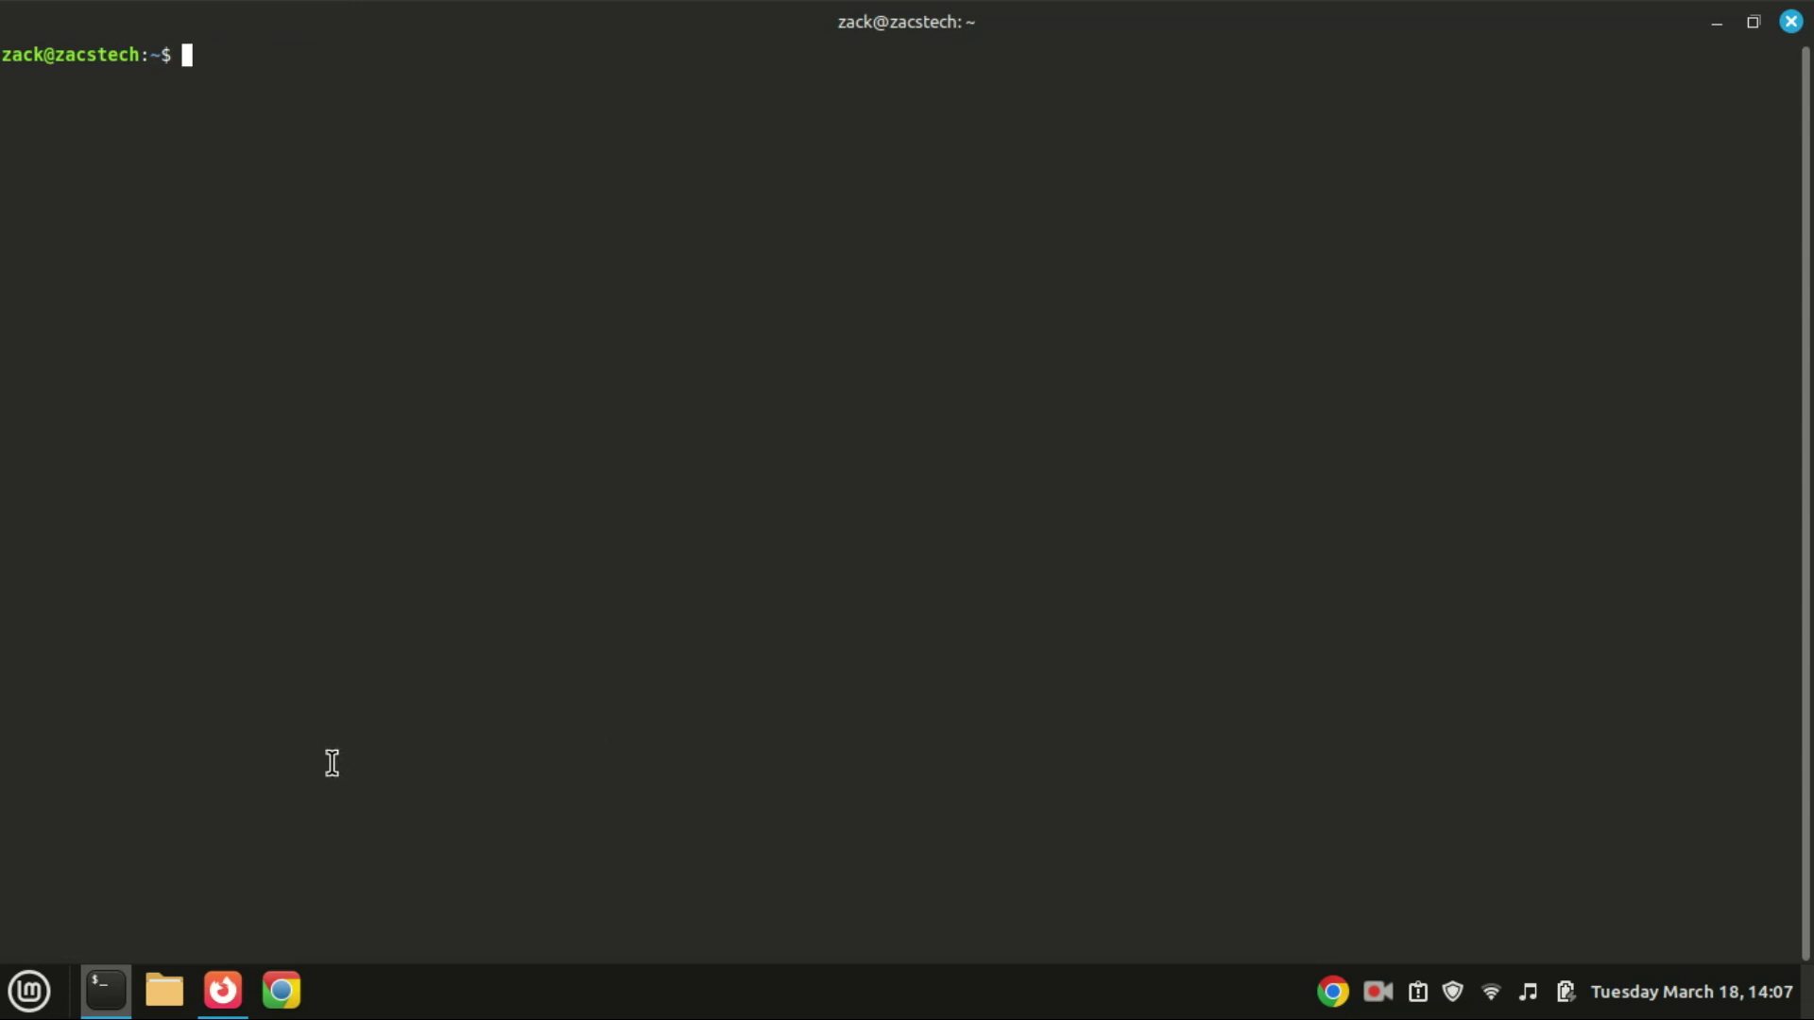
- Start the power management service with "sudo tlp start" and clear the terminal output
key("ctrl+shift+v")
key("End")
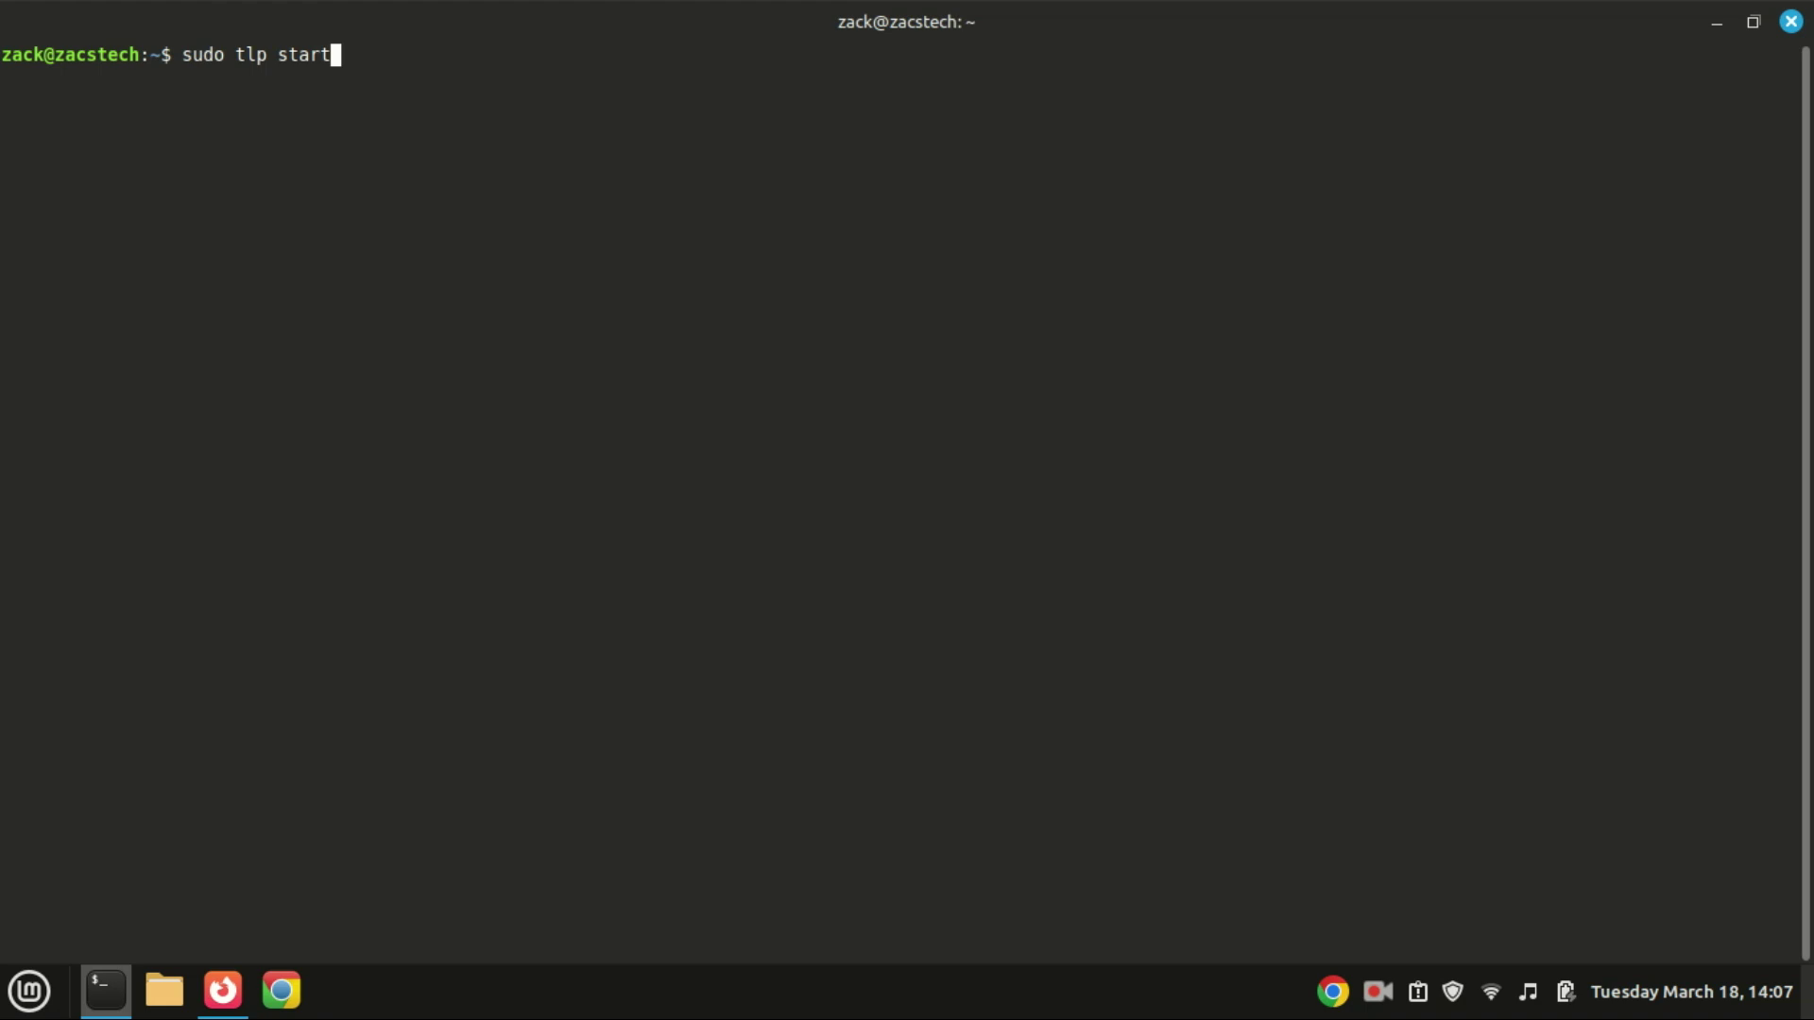
key("Return")
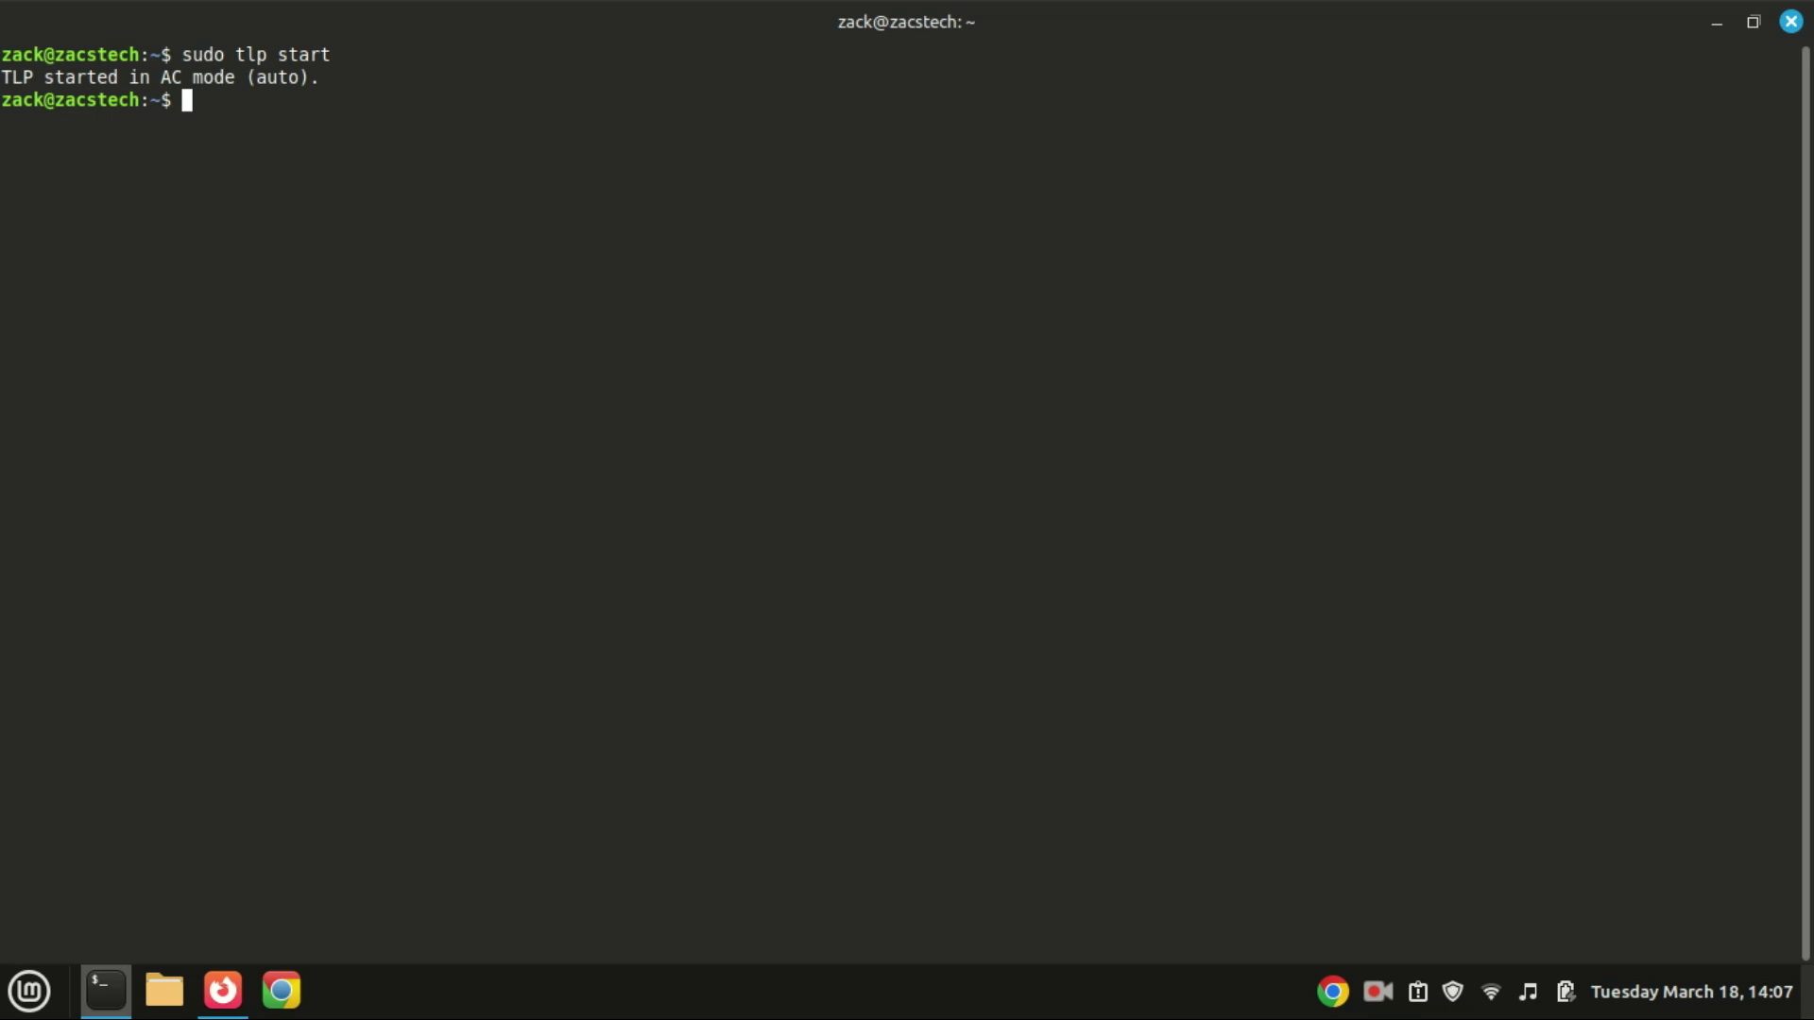
type("clear")
key("Return")
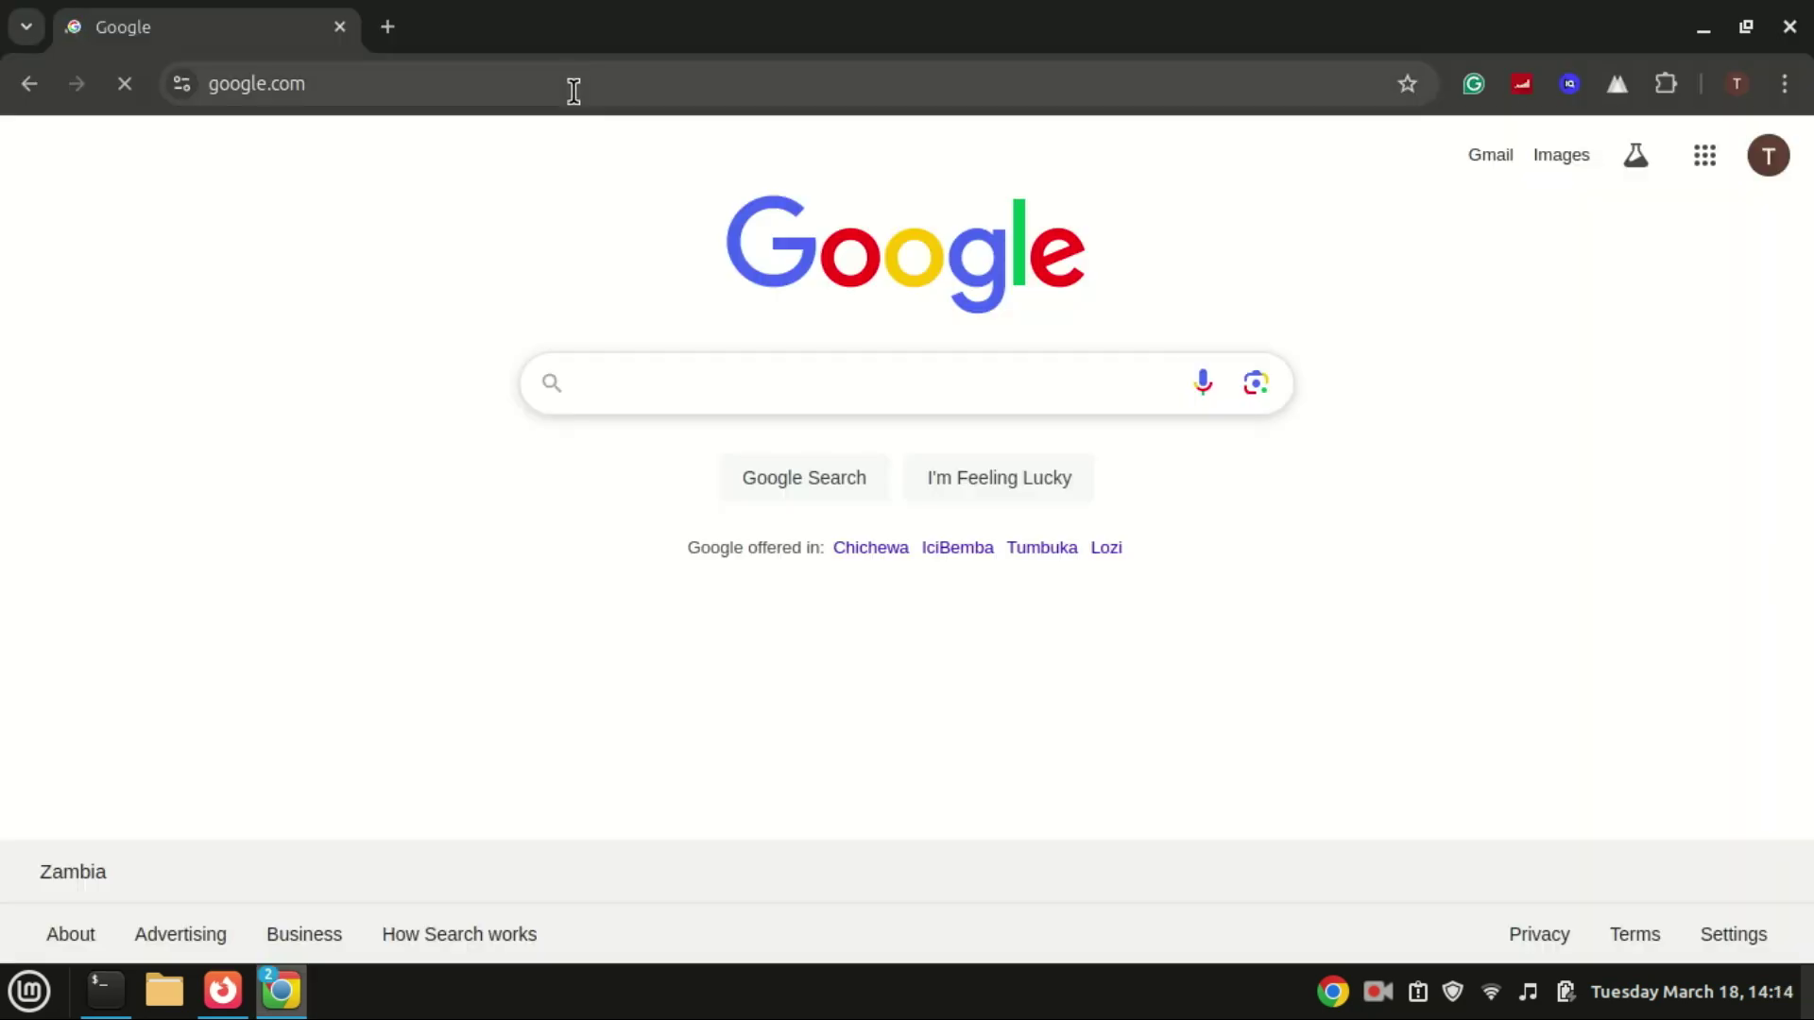
- Search Google in Chrome for "chrome download" using the suggested query
type("chrome")
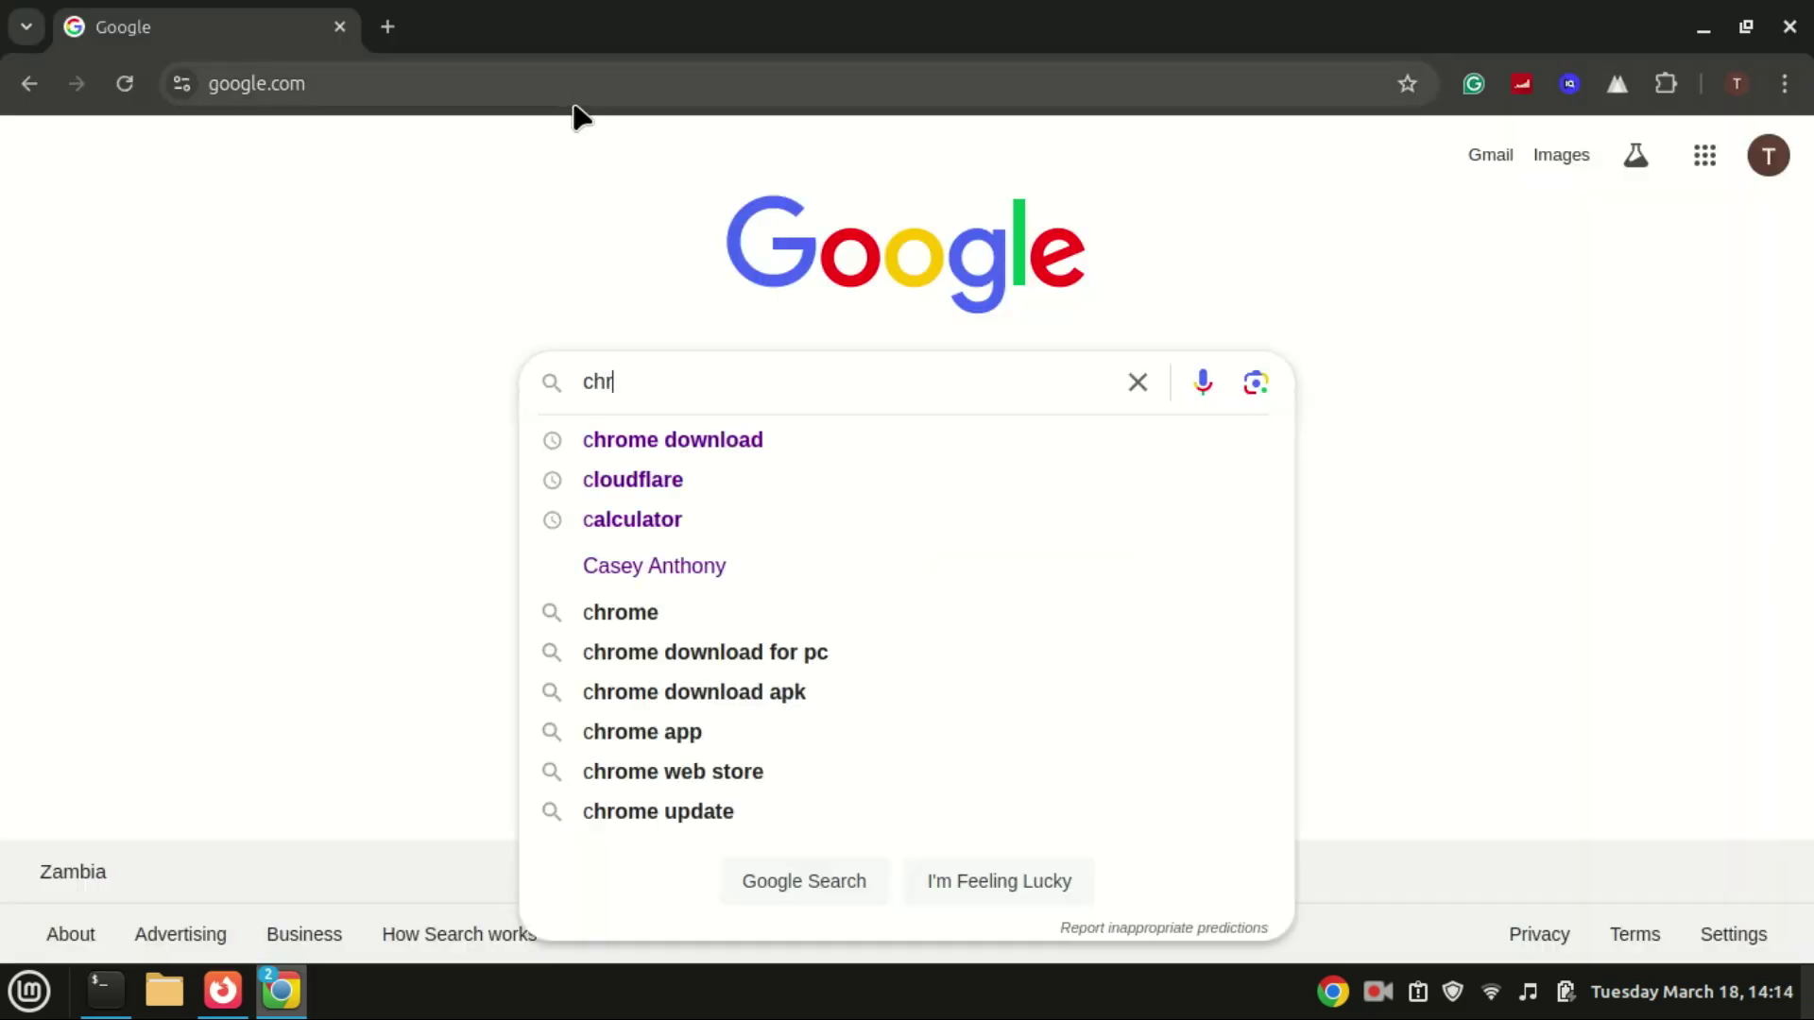
left_click(659, 443)
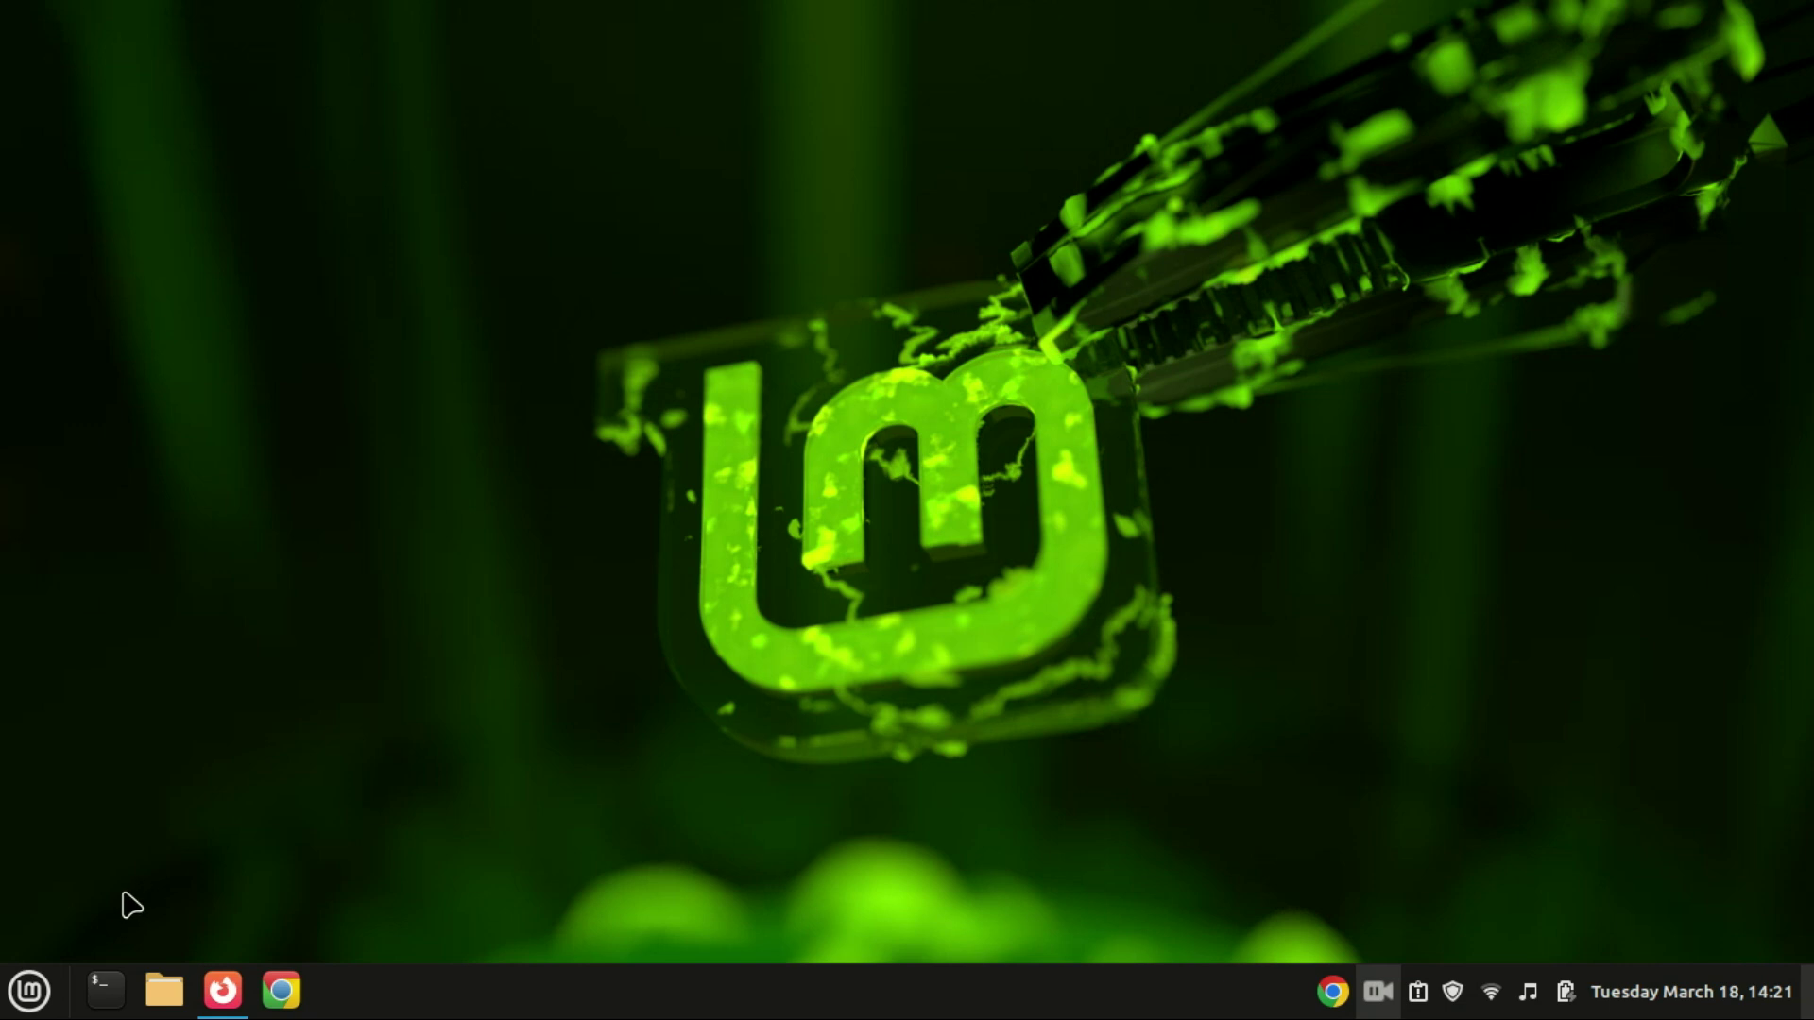
- Search the installed applications for "soft" and open Software Manager
left_click(31, 990)
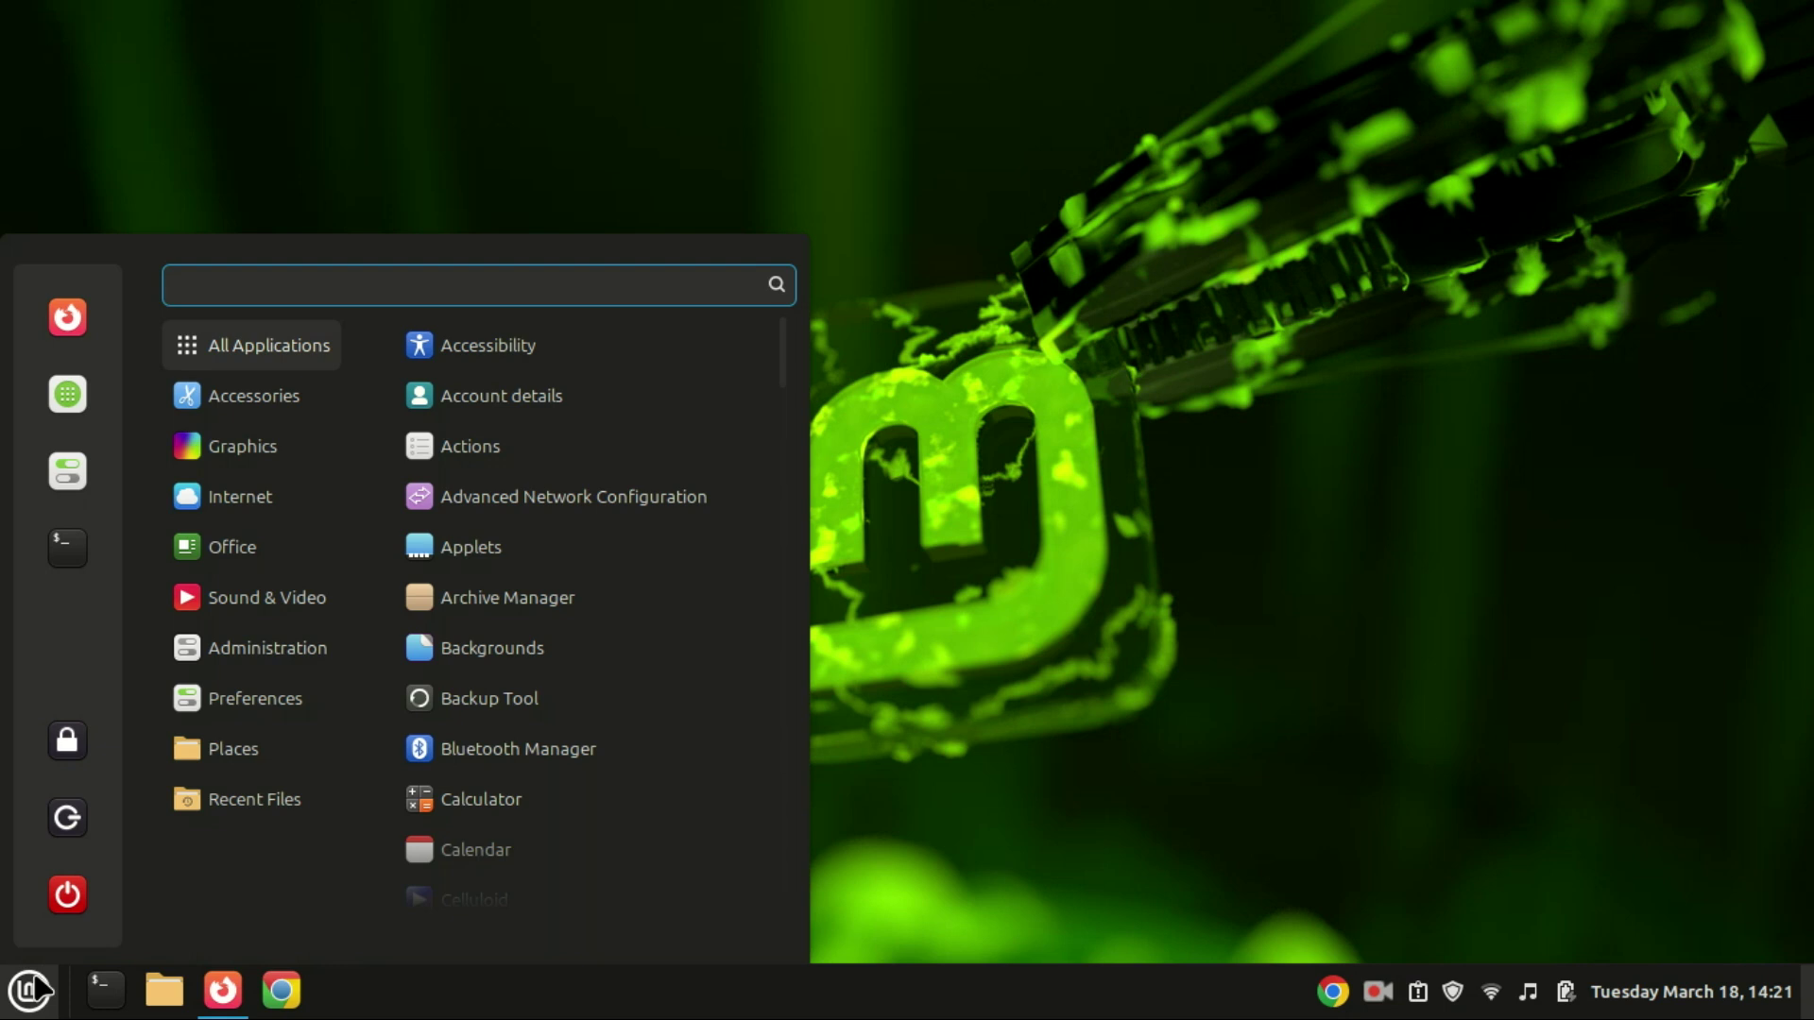
type("soft")
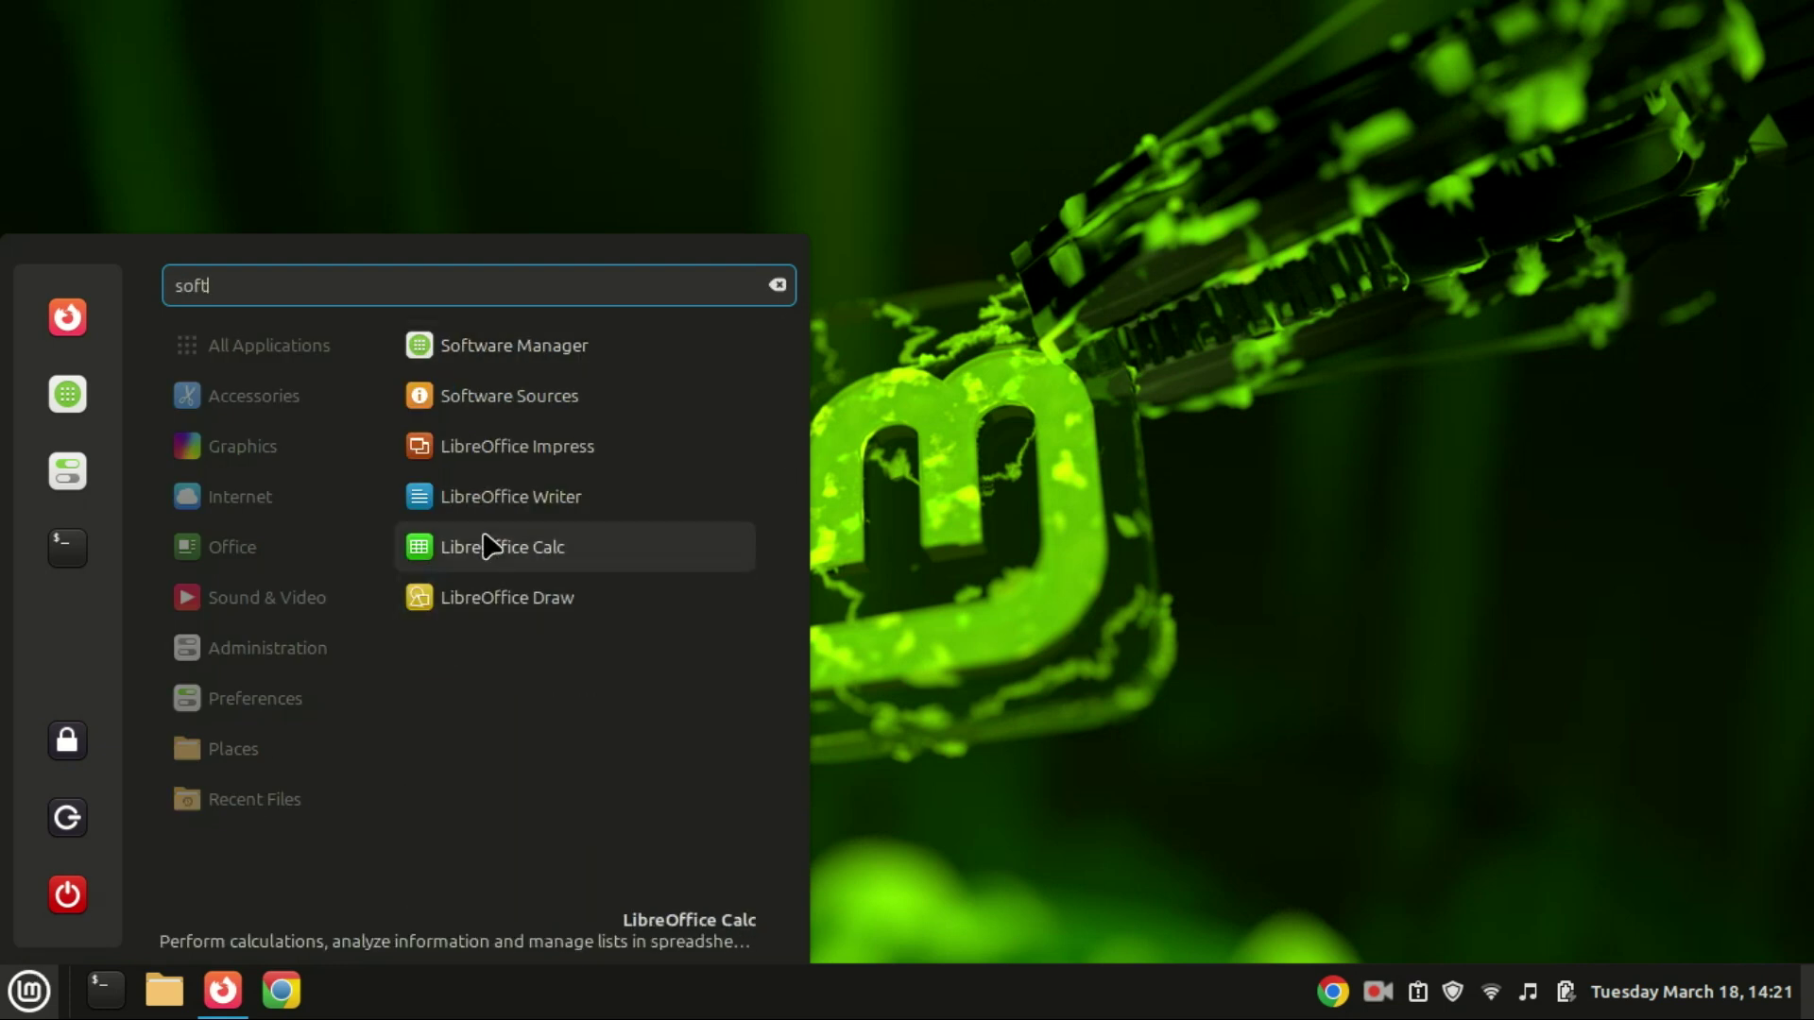
left_click(529, 356)
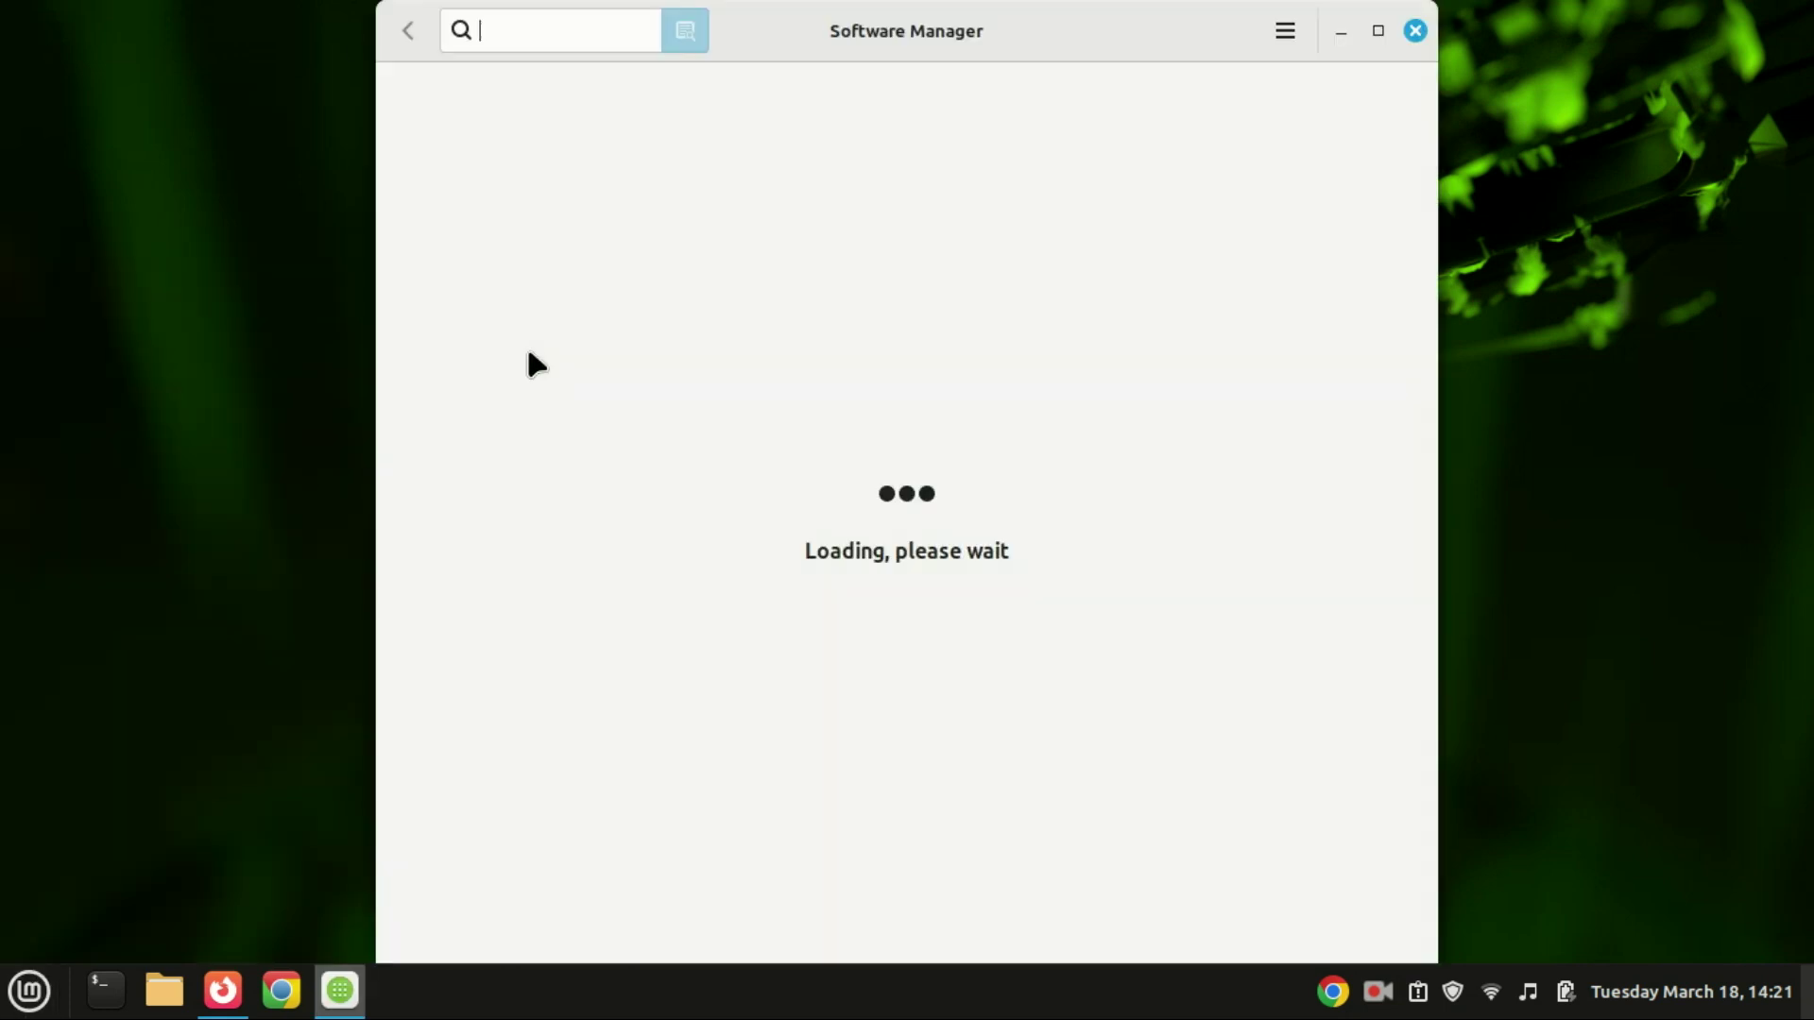